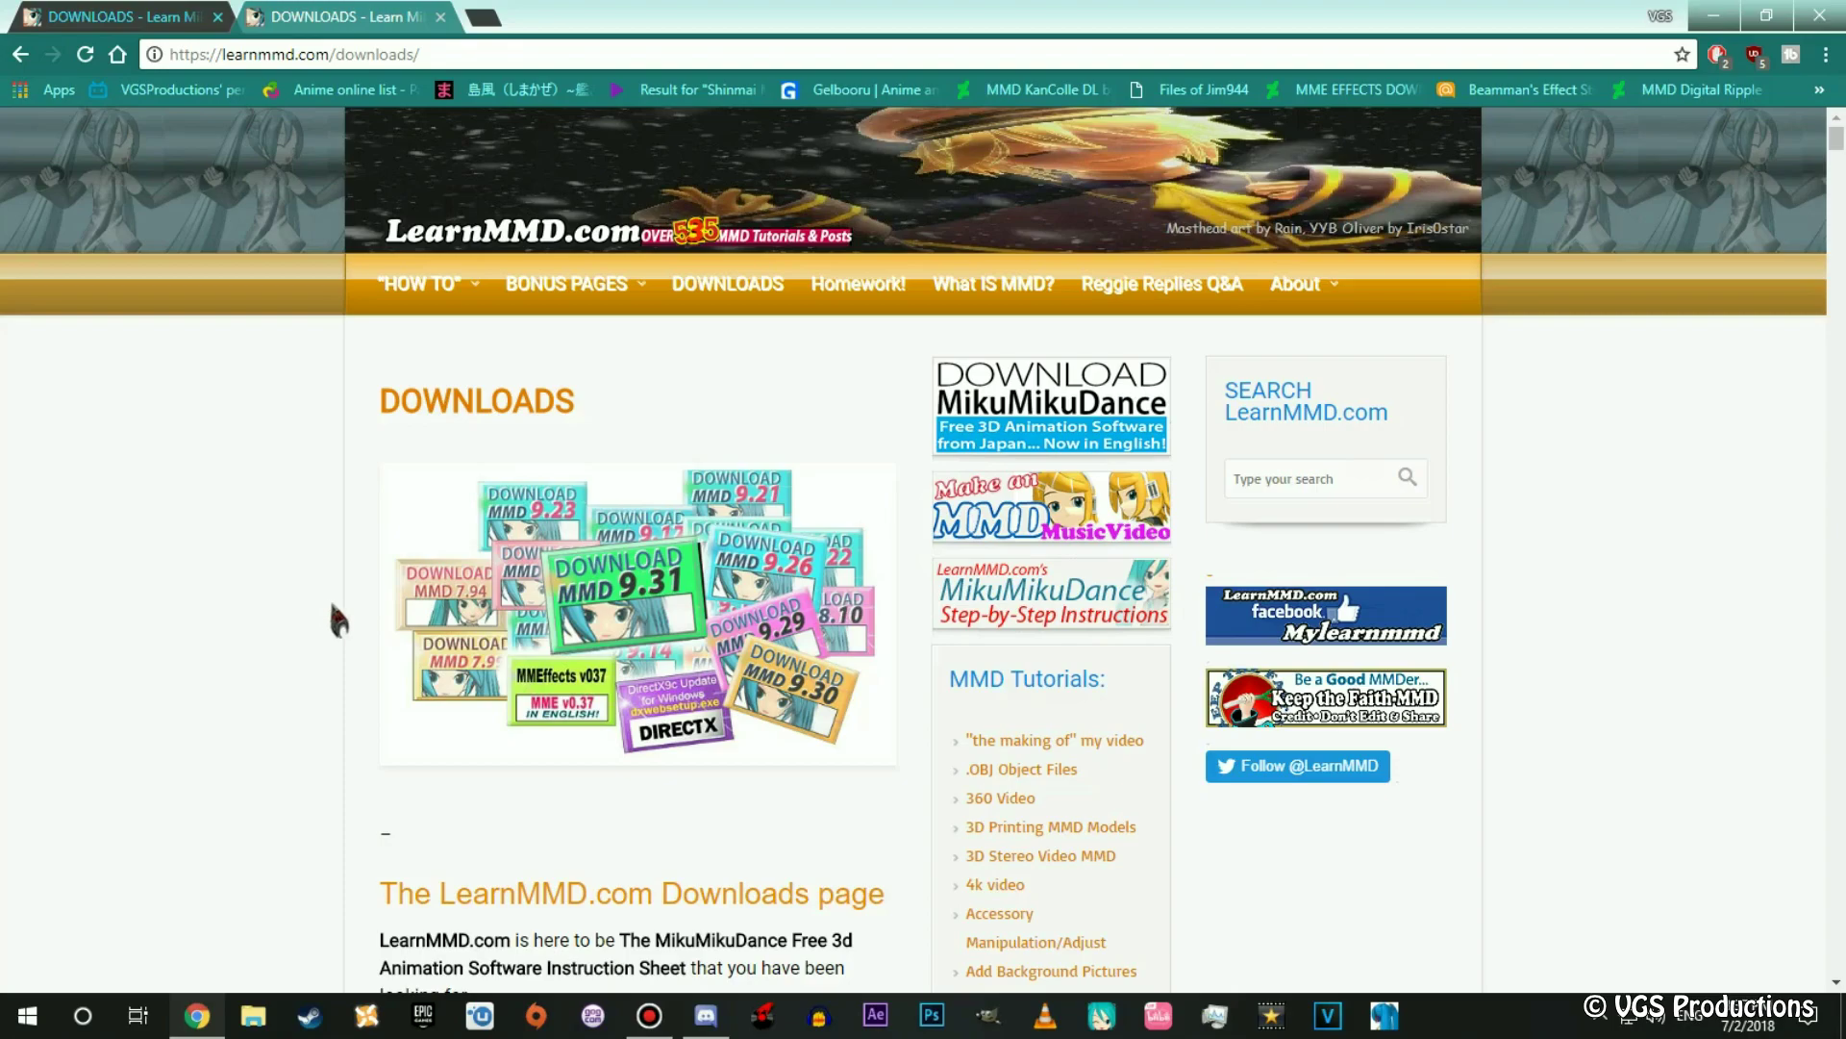
Scroll past the MMD 9.31 buttons and highlight the Editor's Note 64-bit runtime package list.
scroll(424, 568, down, 12)
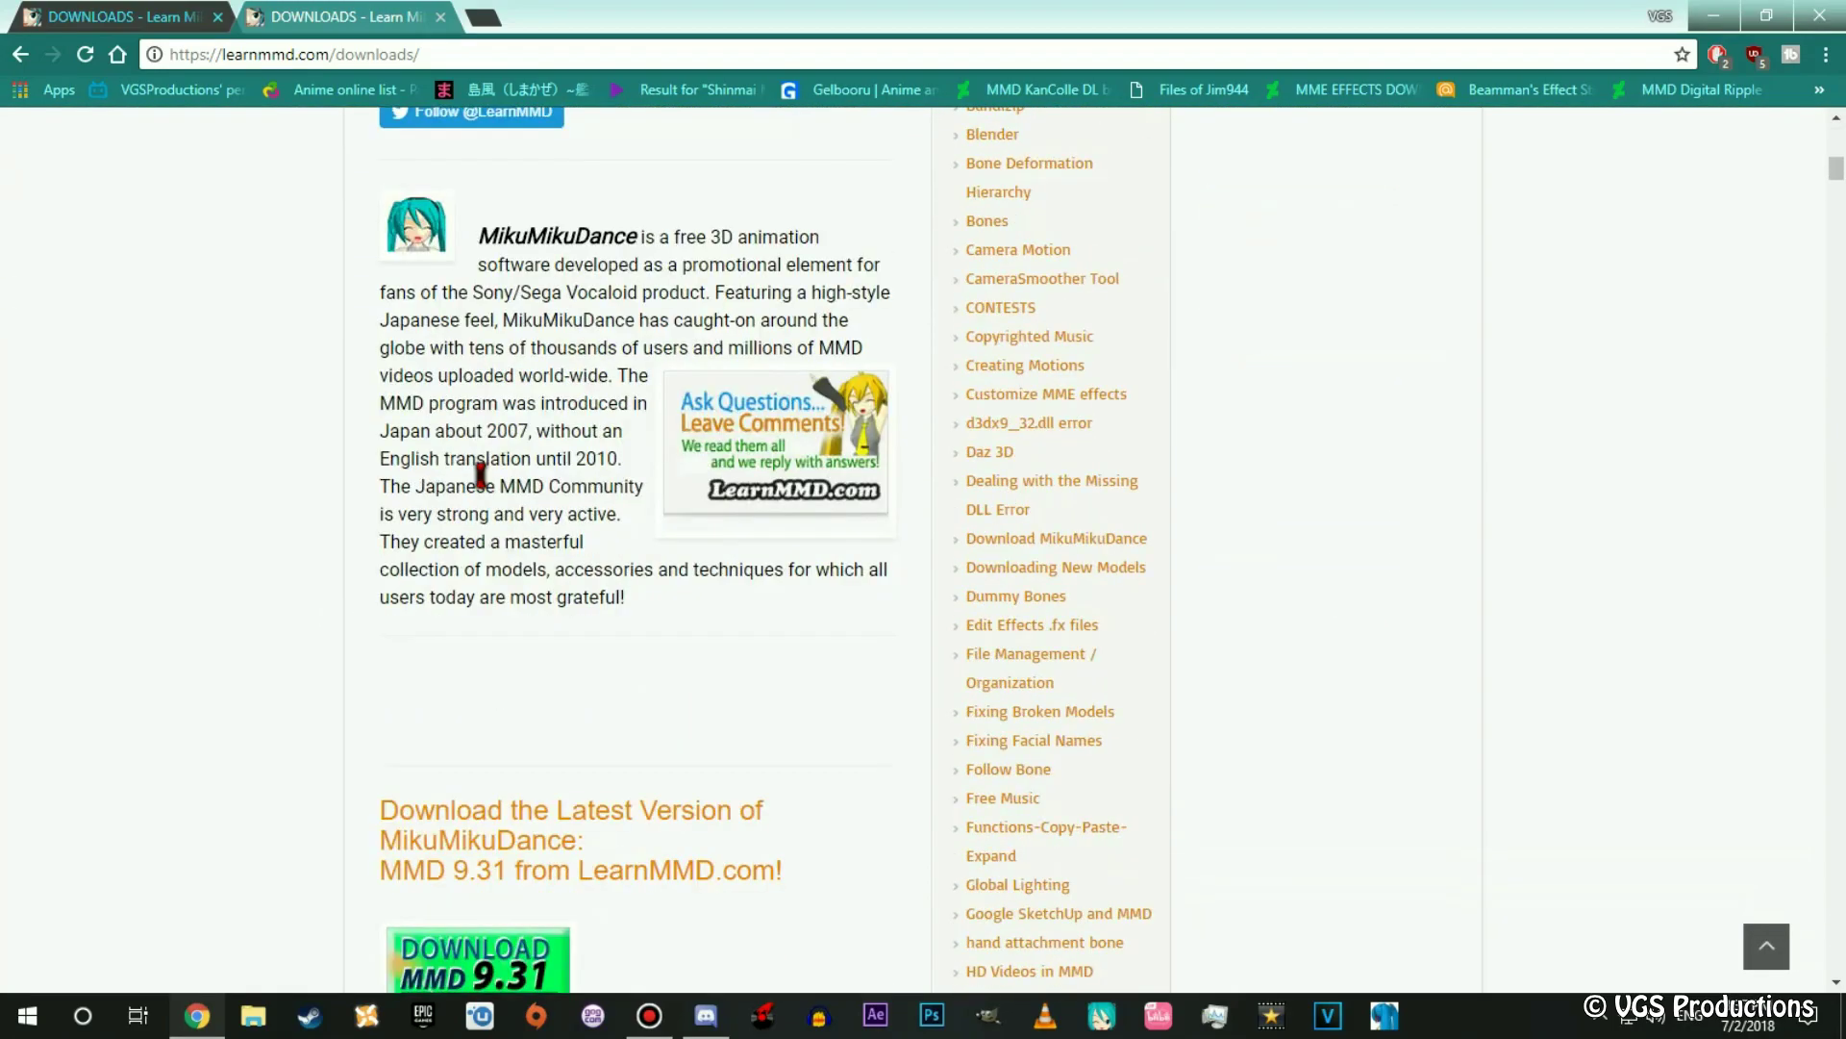
scroll(480, 474, down, 8)
scroll(411, 394, up, 2)
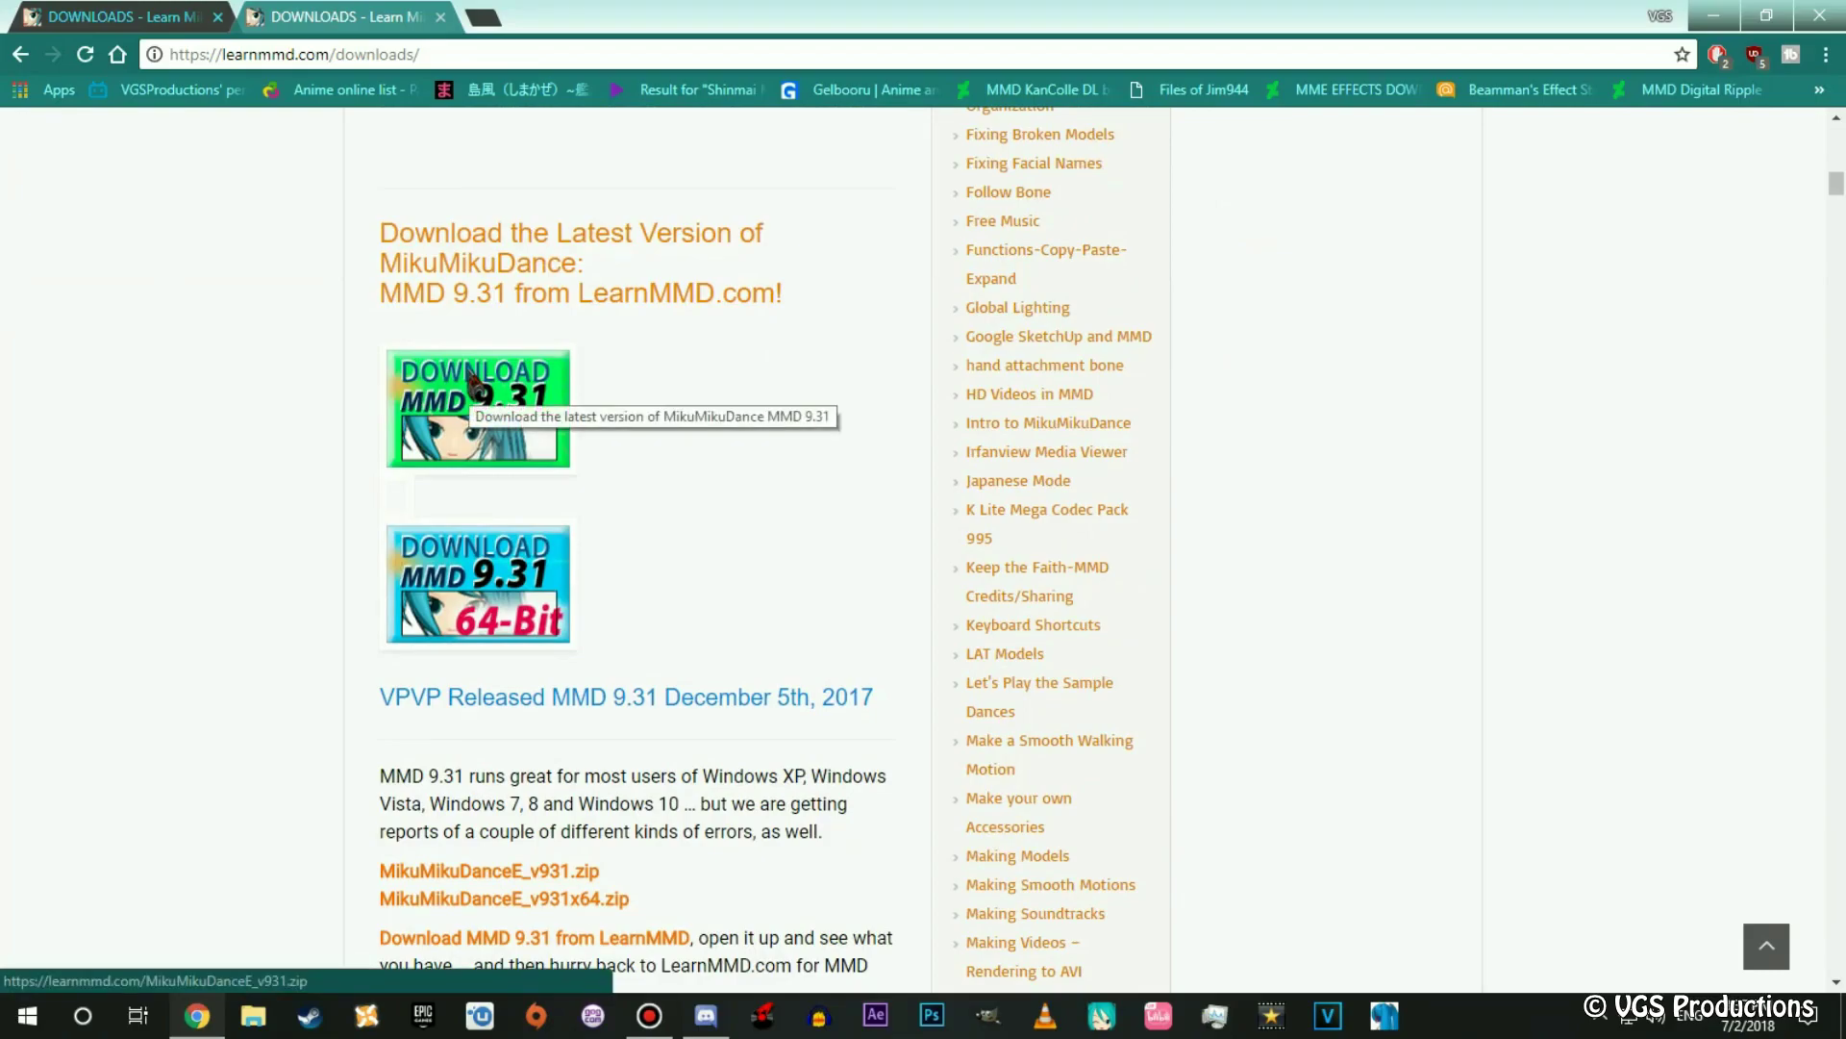
scroll(471, 383, down, 6)
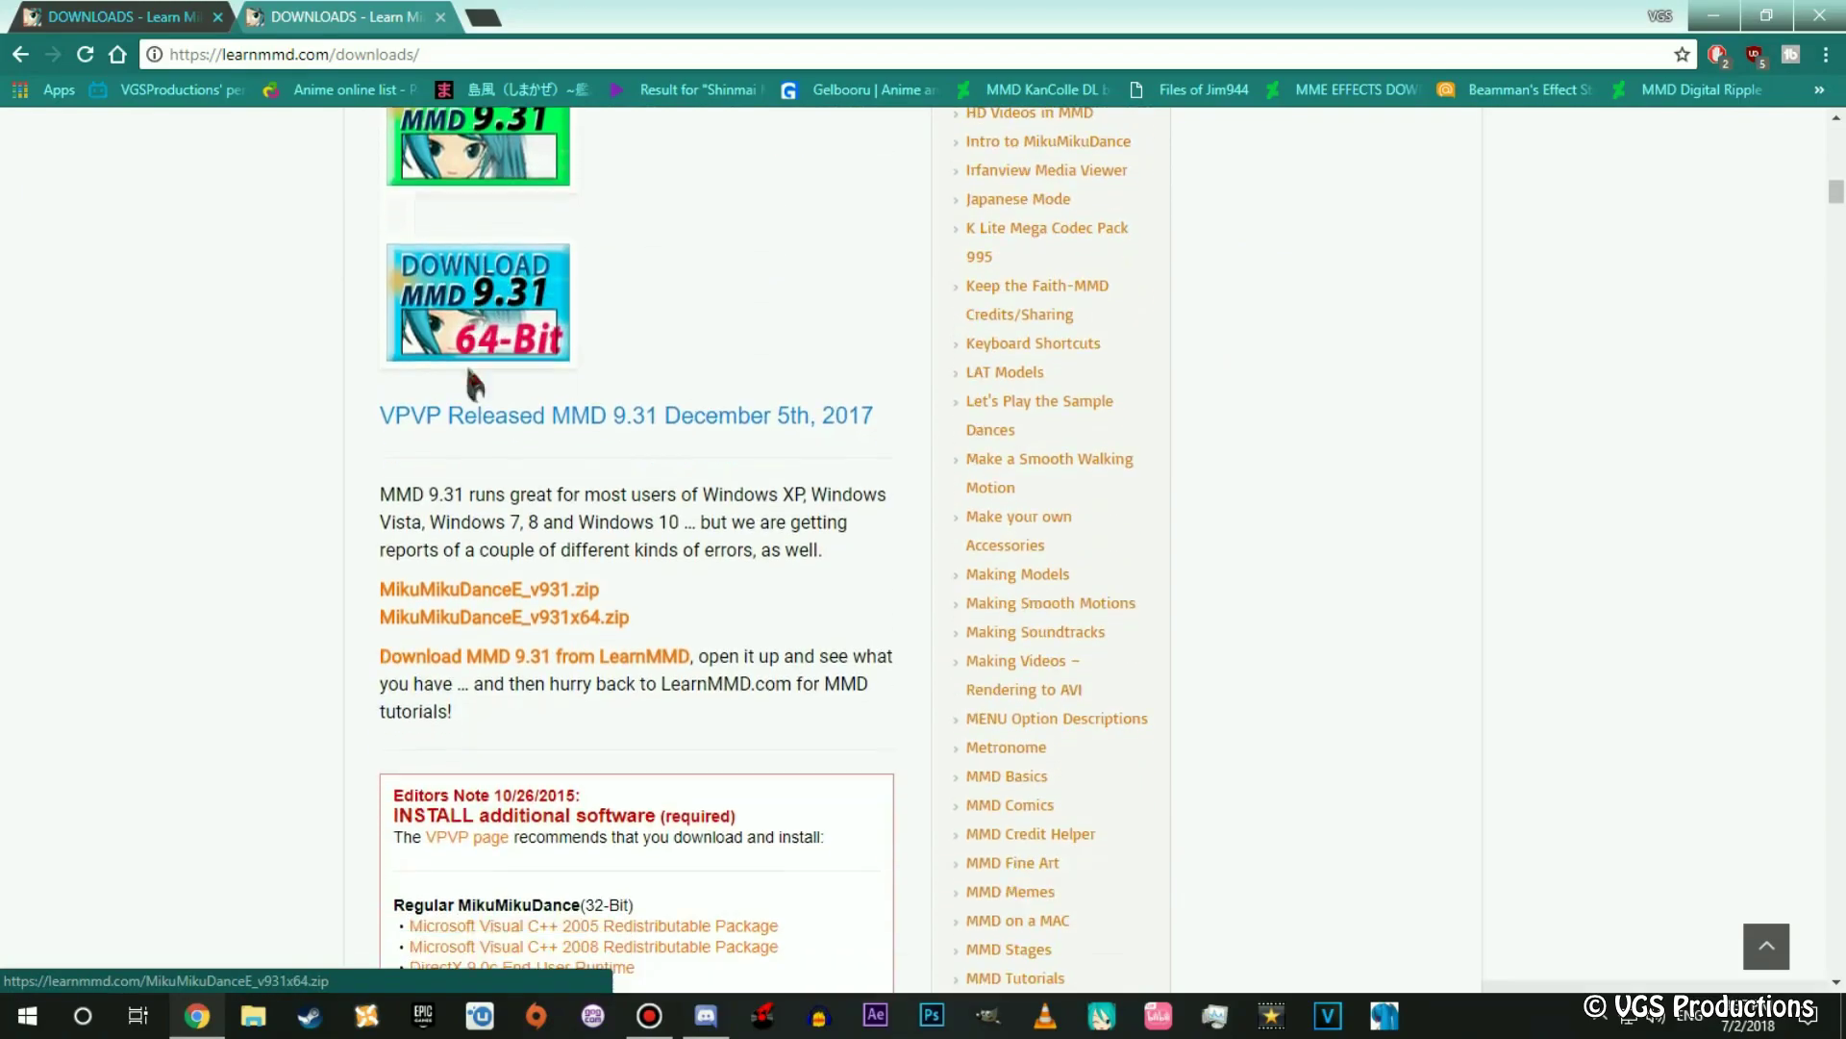
scroll(661, 658, down, 2)
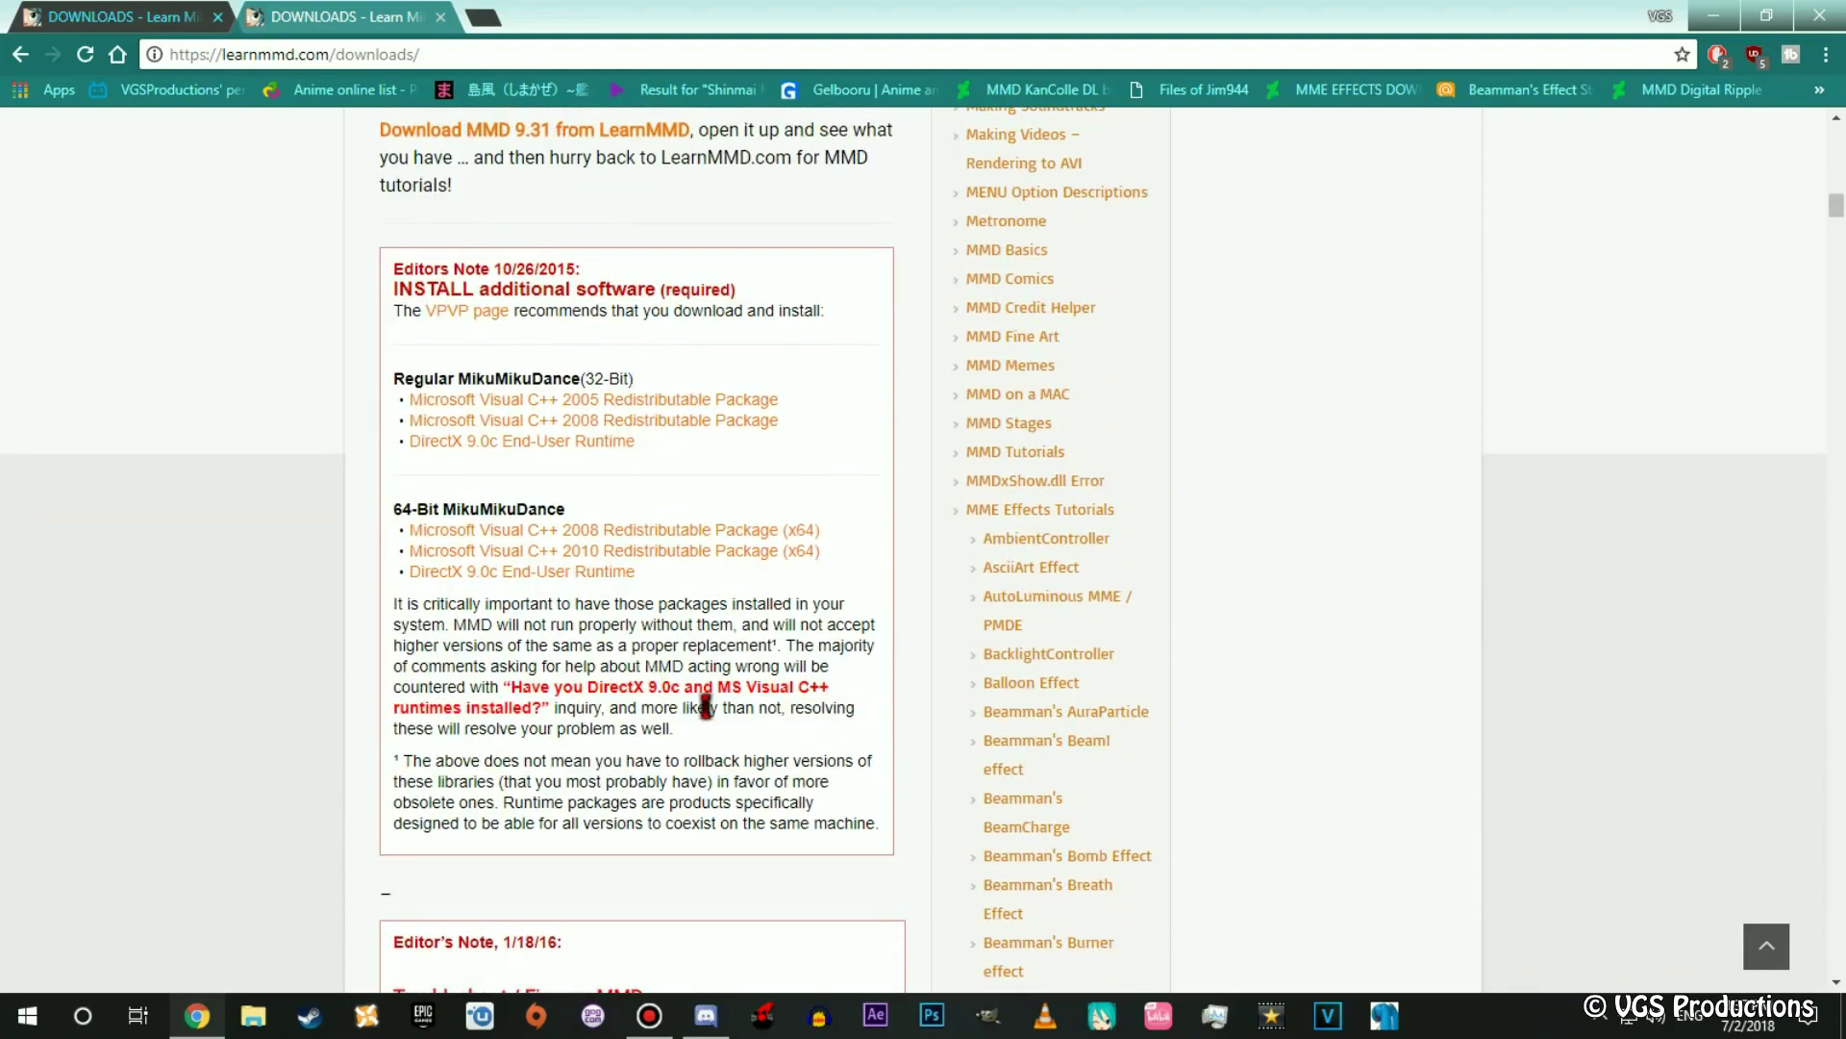
drag(832, 733, 584, 683)
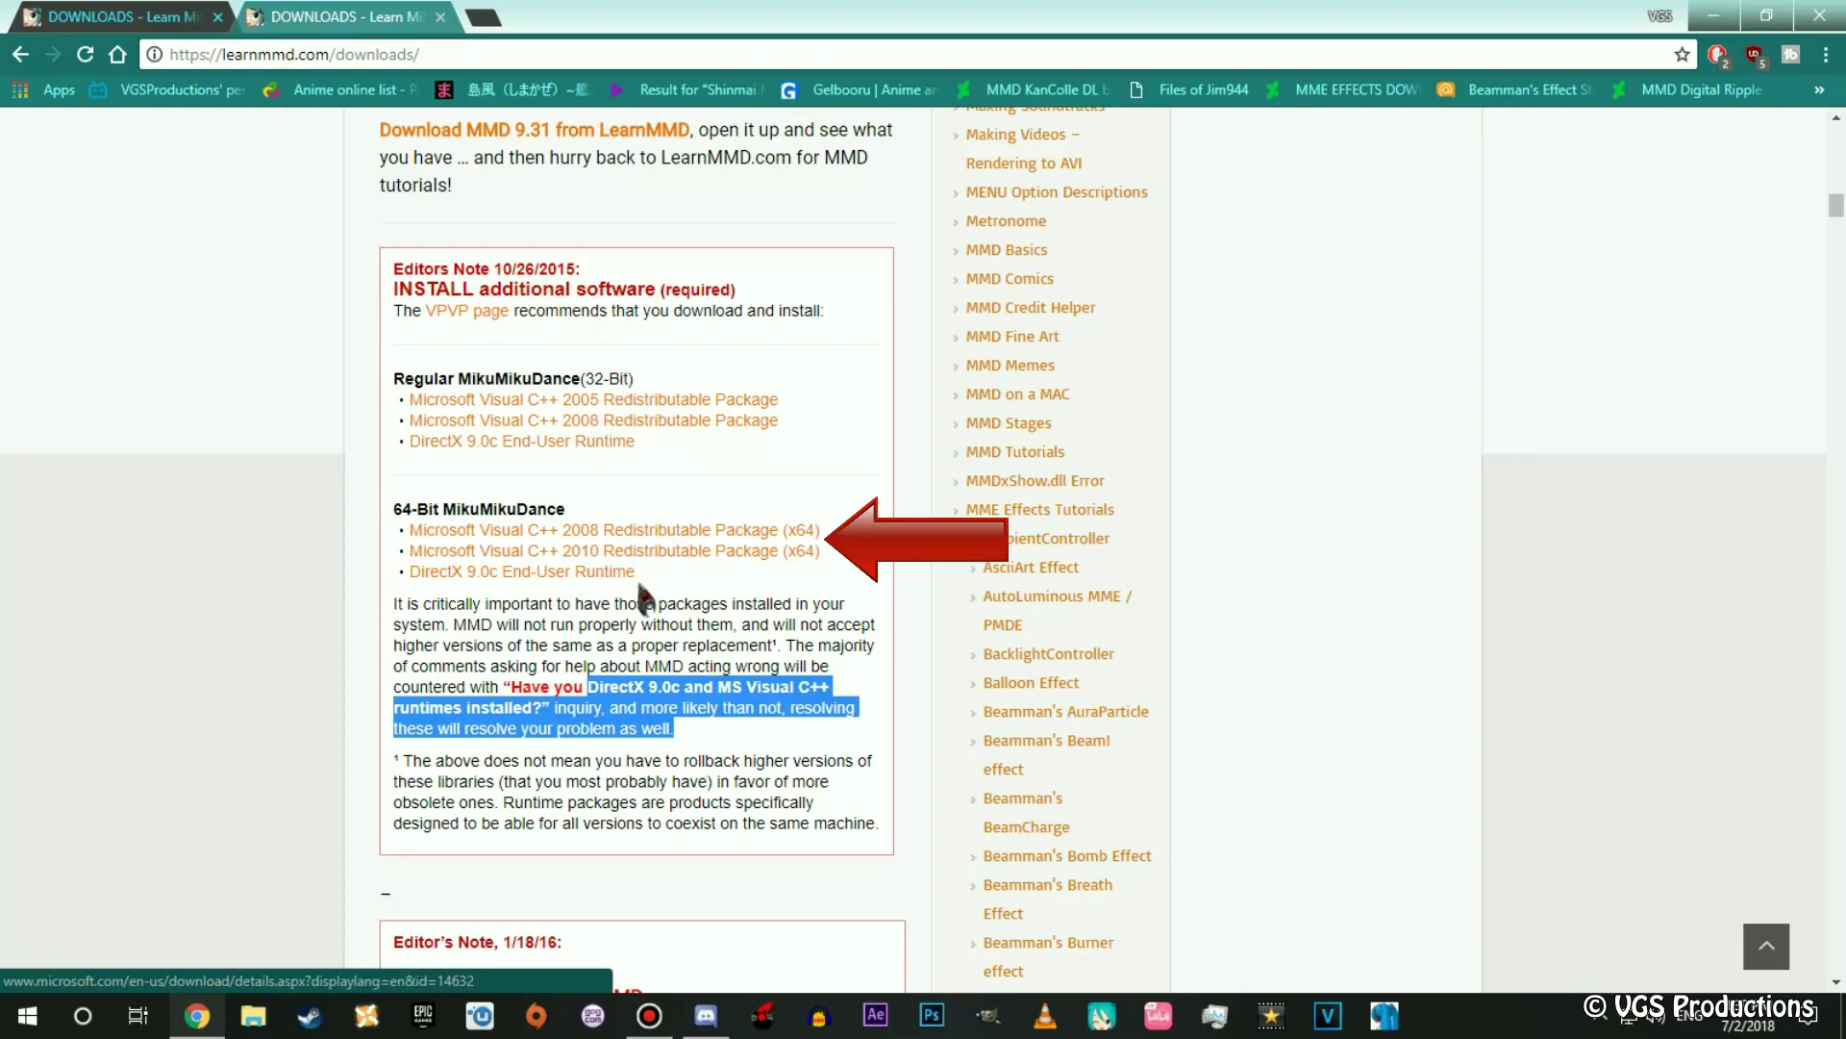
Download MikuMikuDanceE_v931x64.zip using the DOWNLOAD MMD 9.31 64-Bit image.
drag(637, 602, 536, 625)
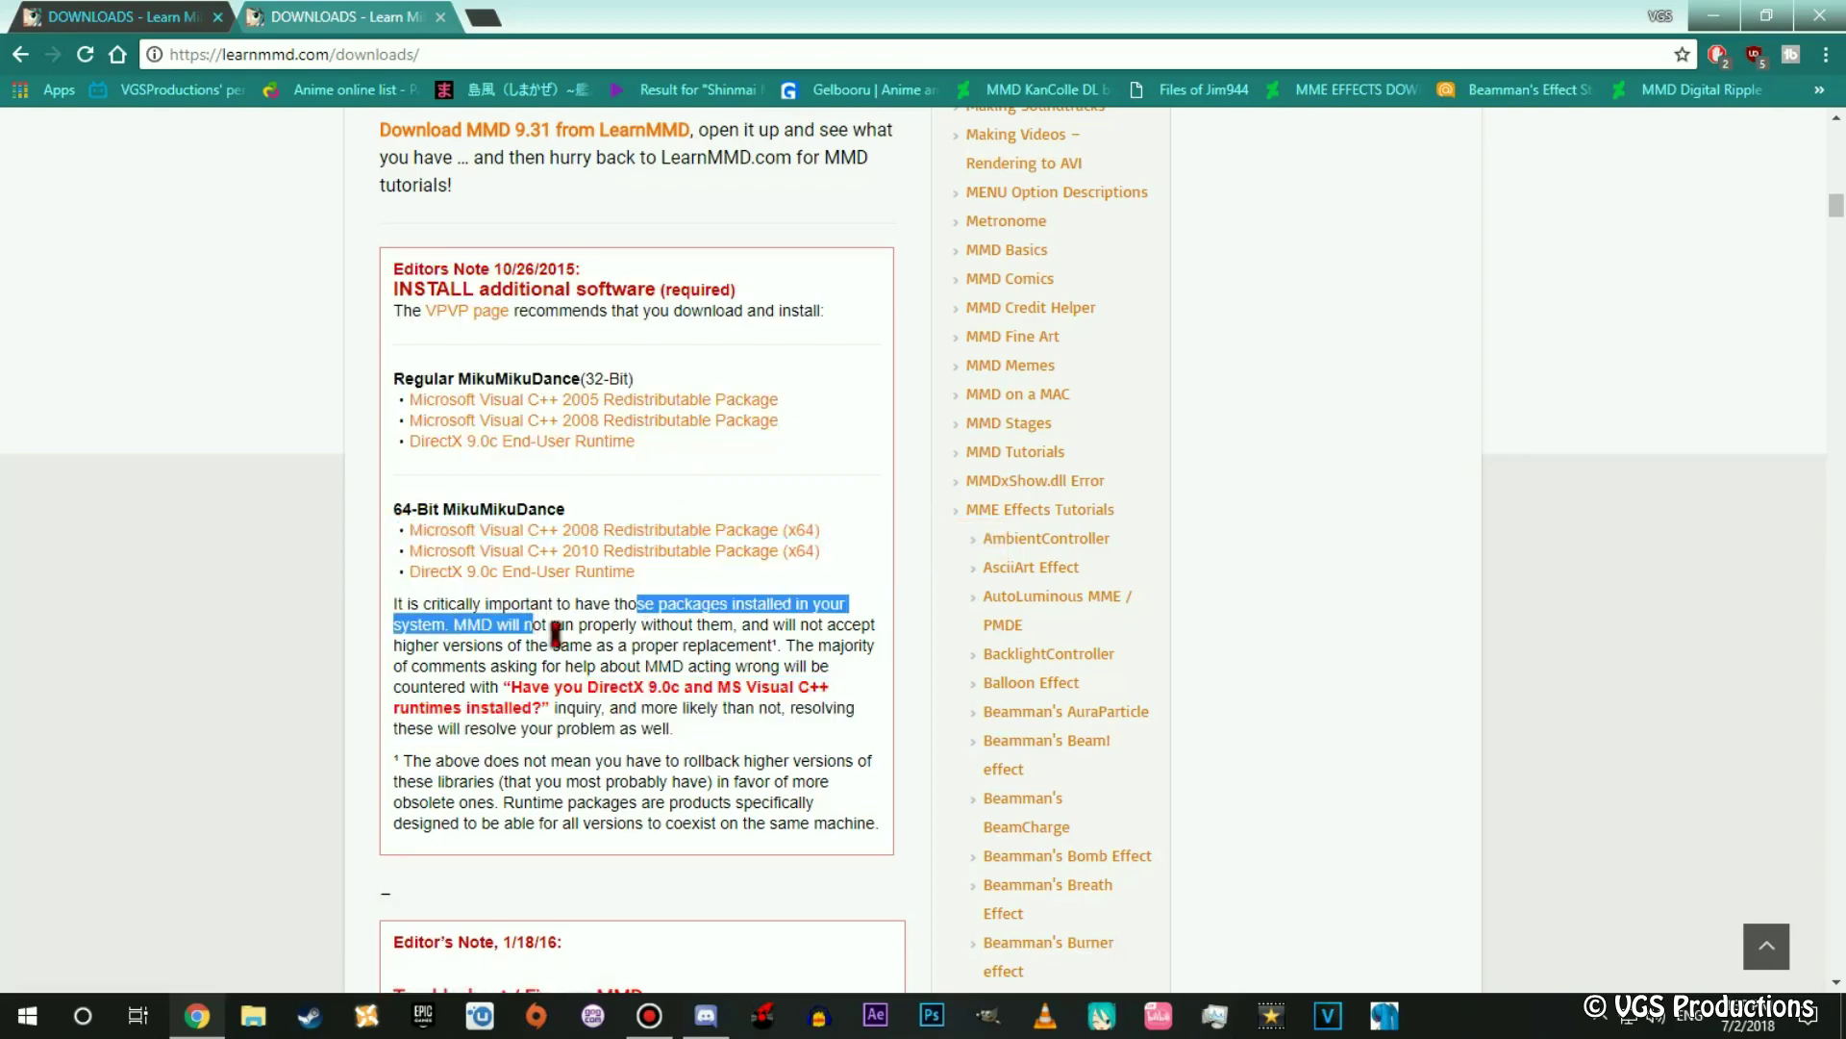
click(581, 639)
scroll(587, 640, up, 6)
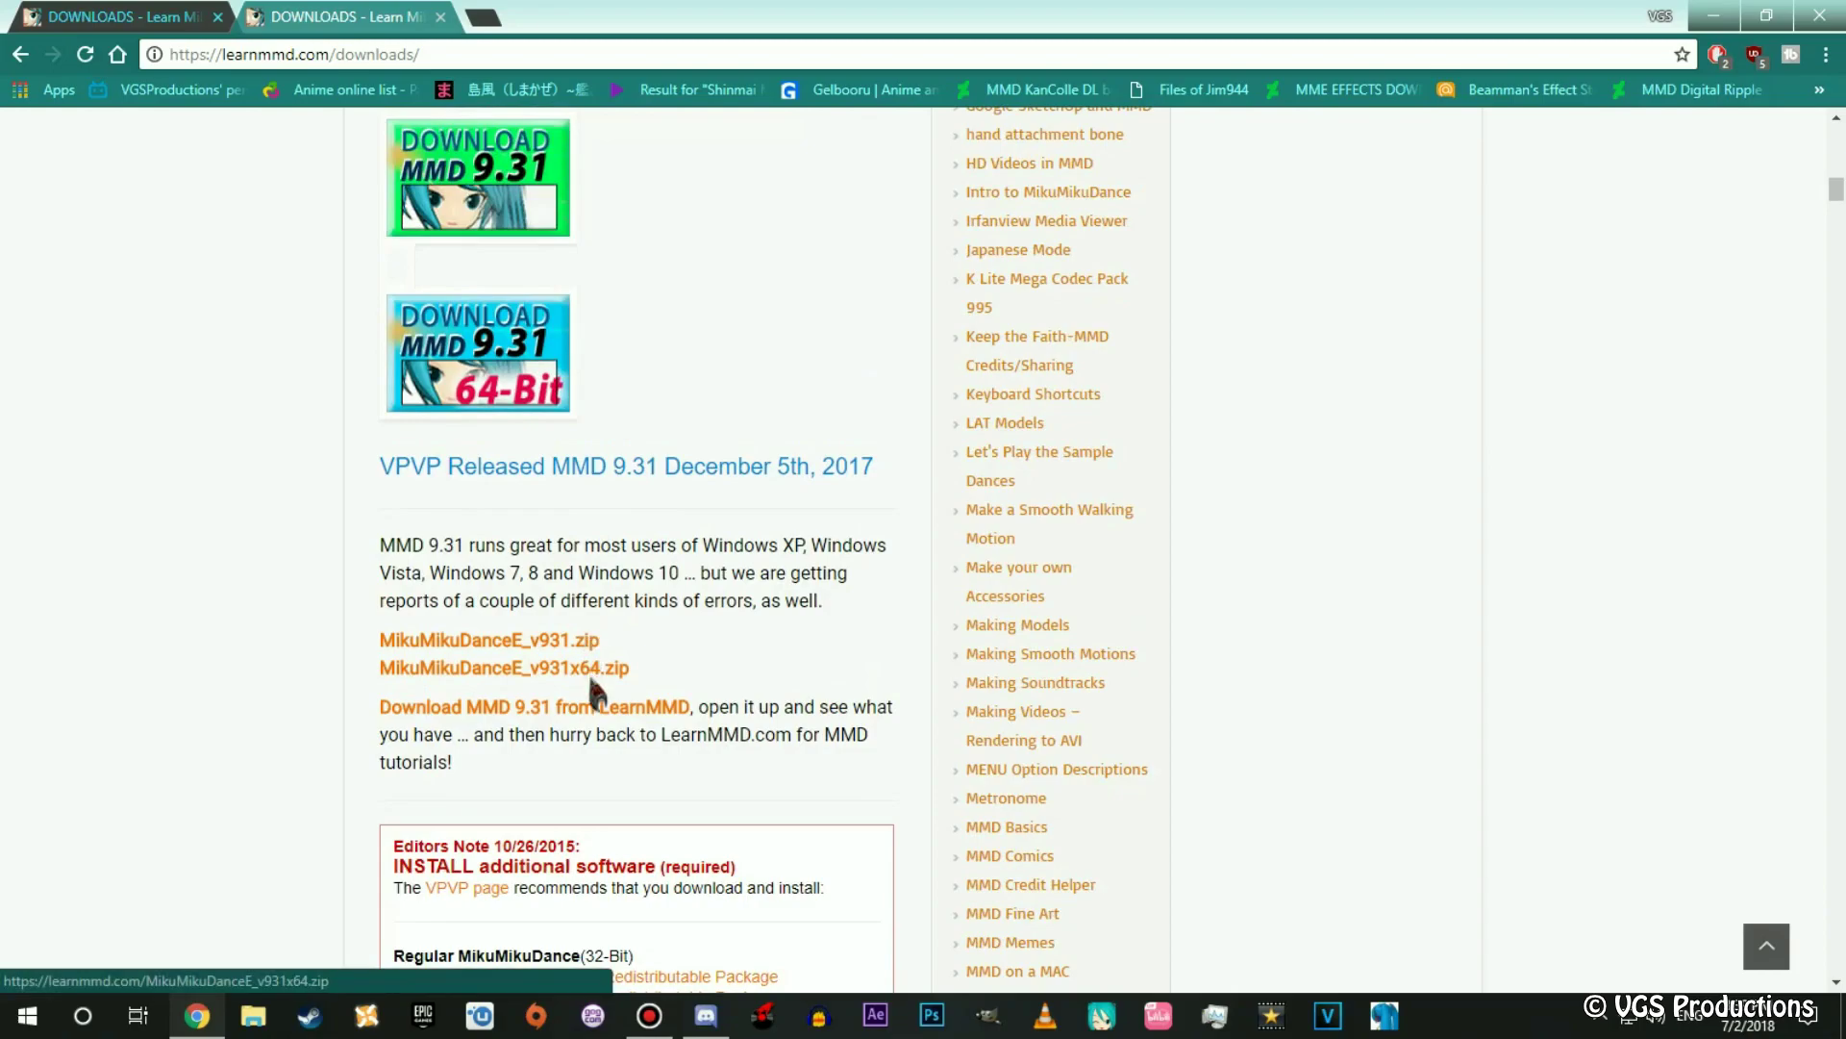
scroll(586, 671, up, 2)
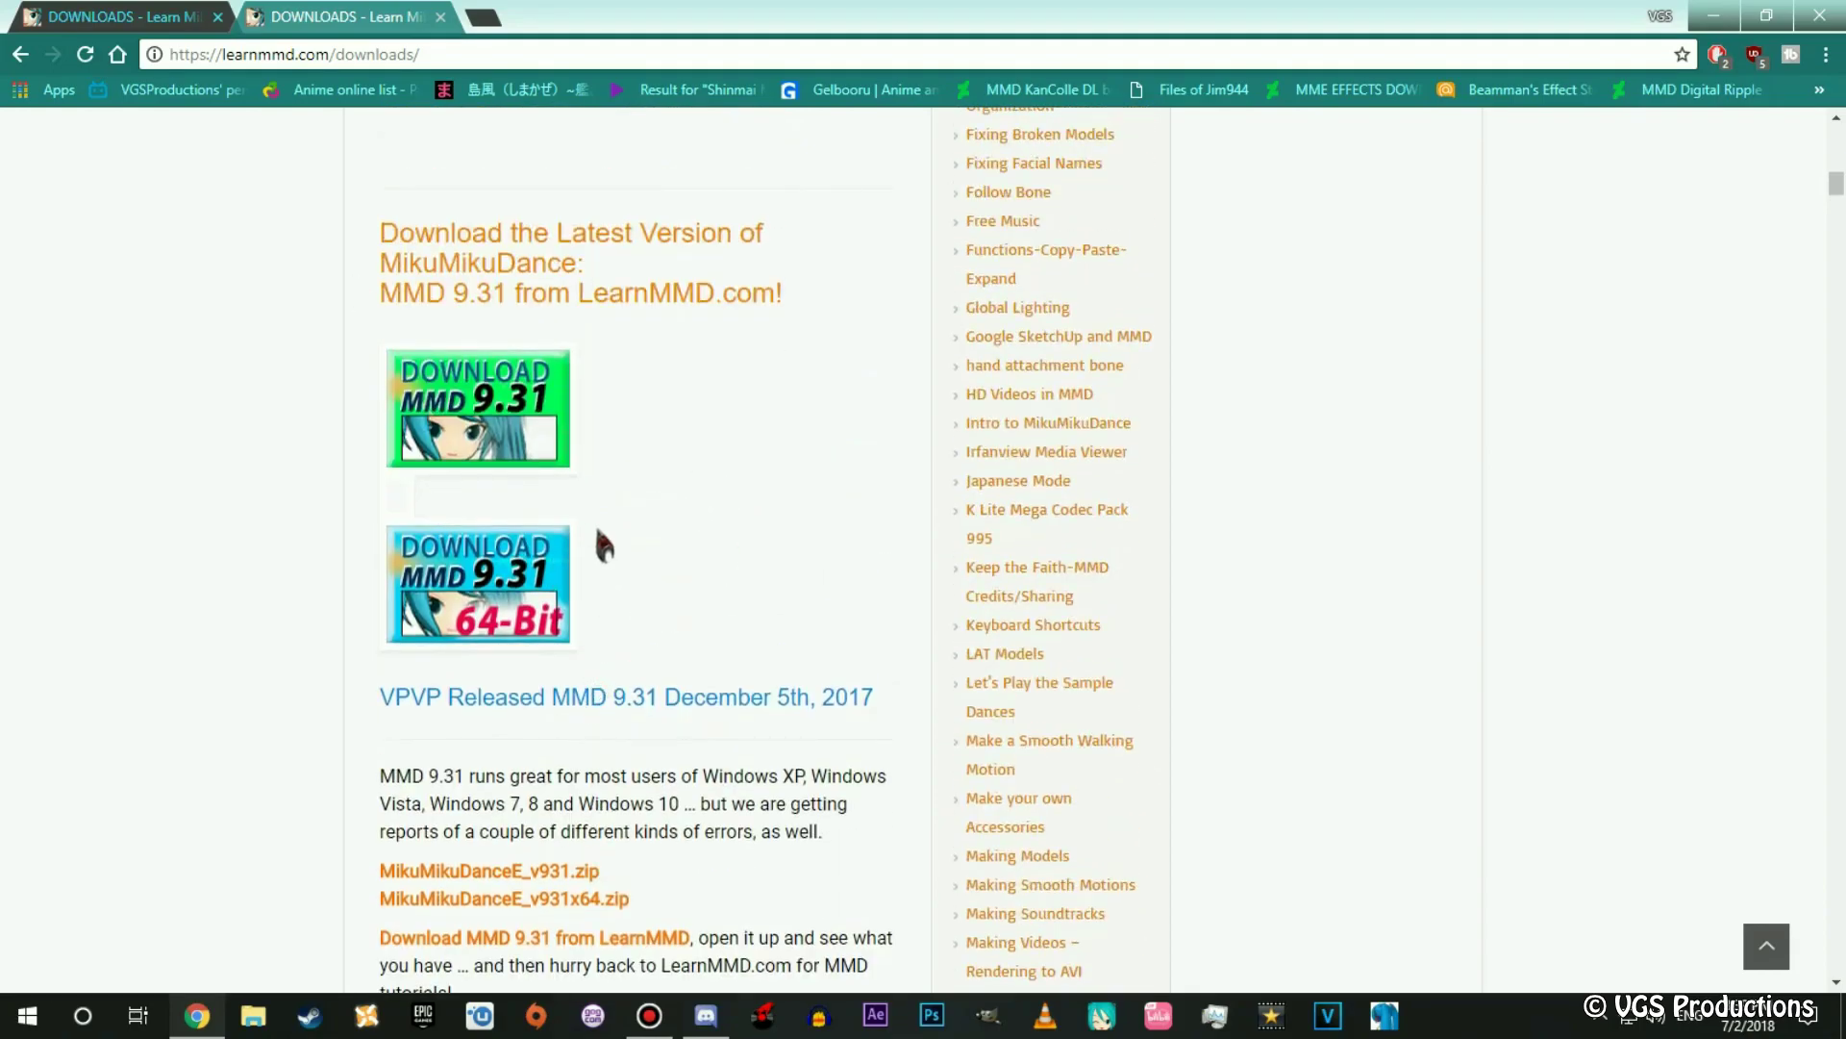
click(504, 608)
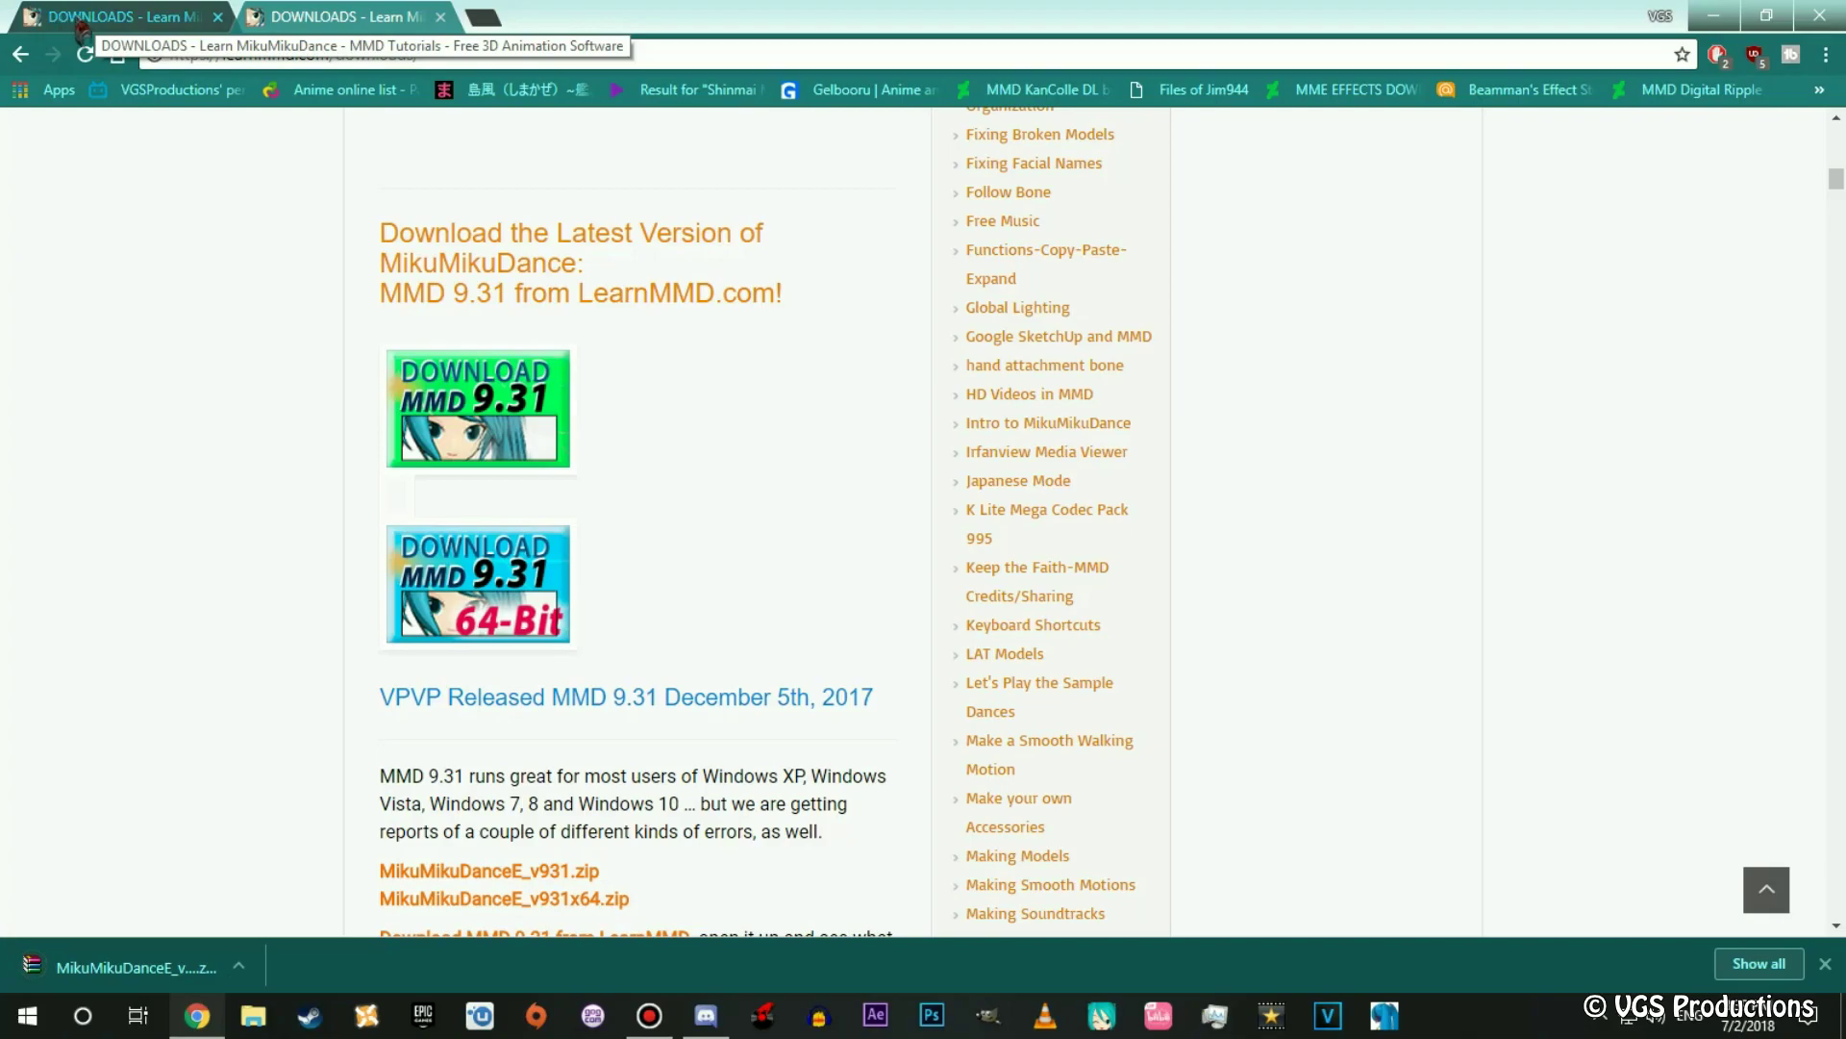
On the other Downloads tab, download the MMEffect v0.37 x64 English zip.
click(79, 23)
scroll(907, 400, down, 8)
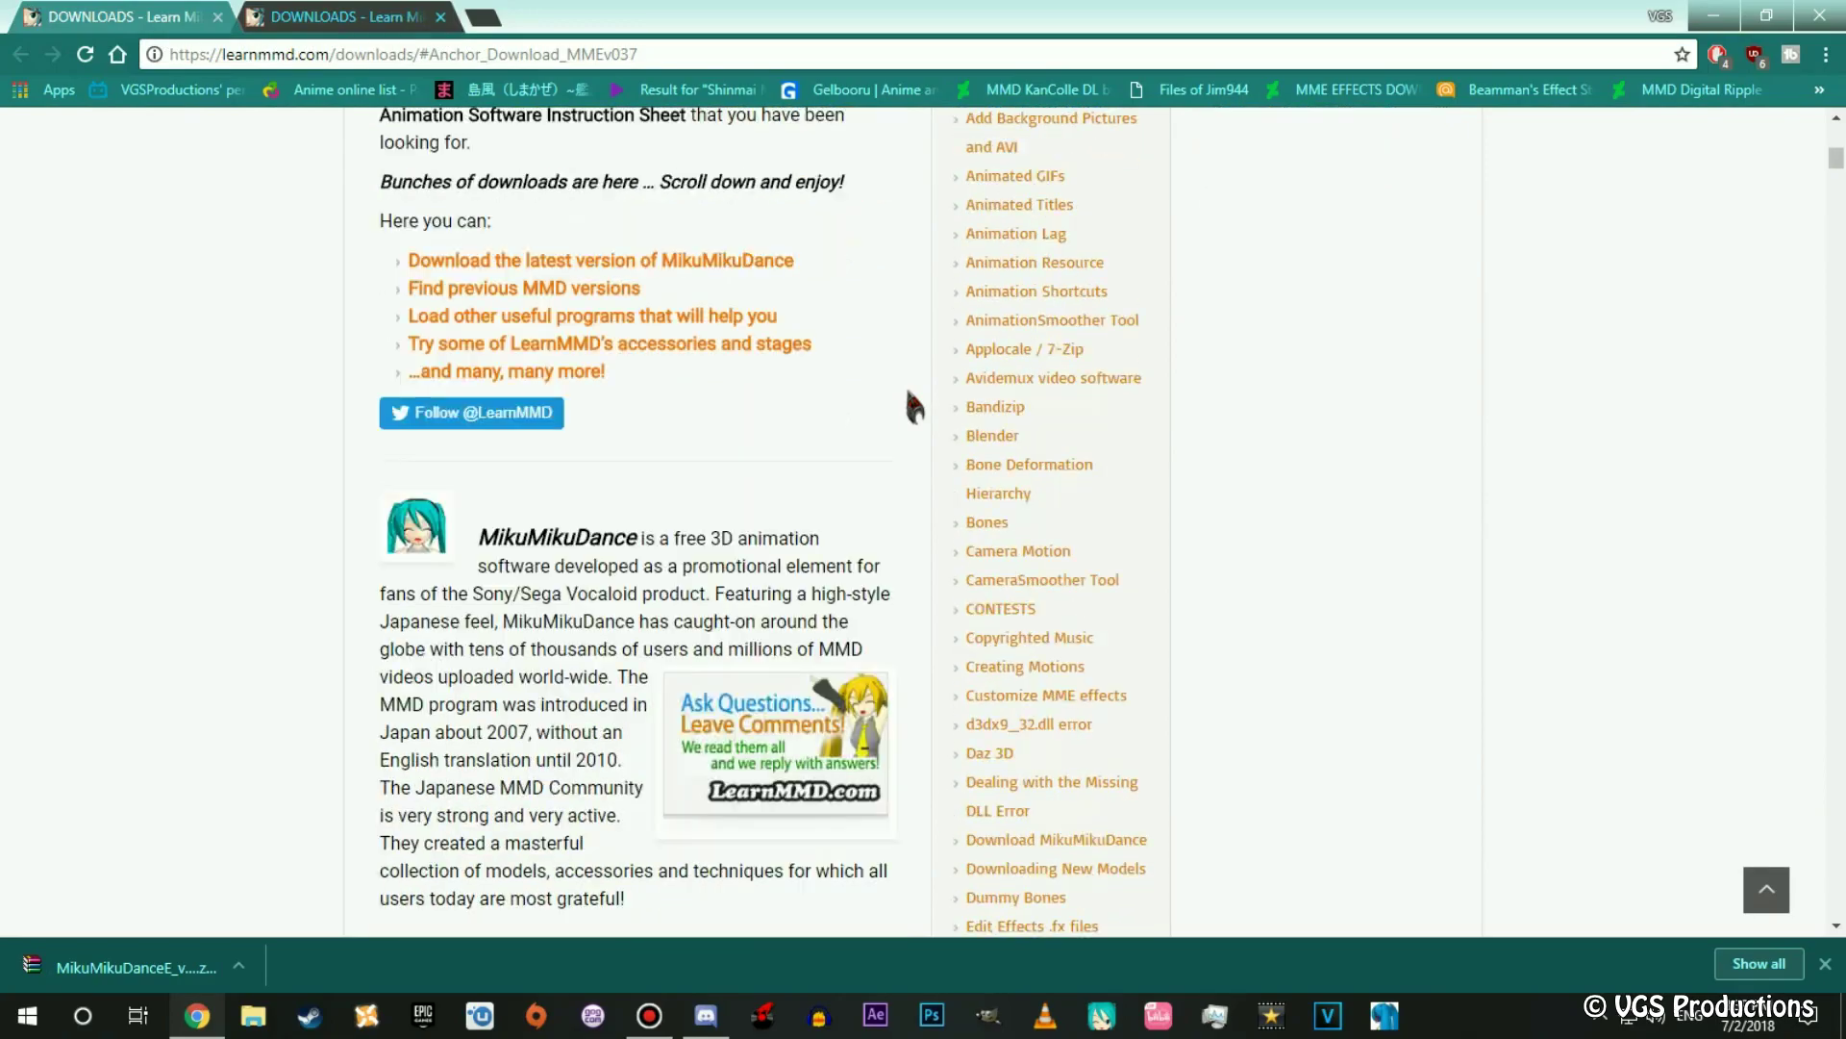
scroll(909, 394, down, 20)
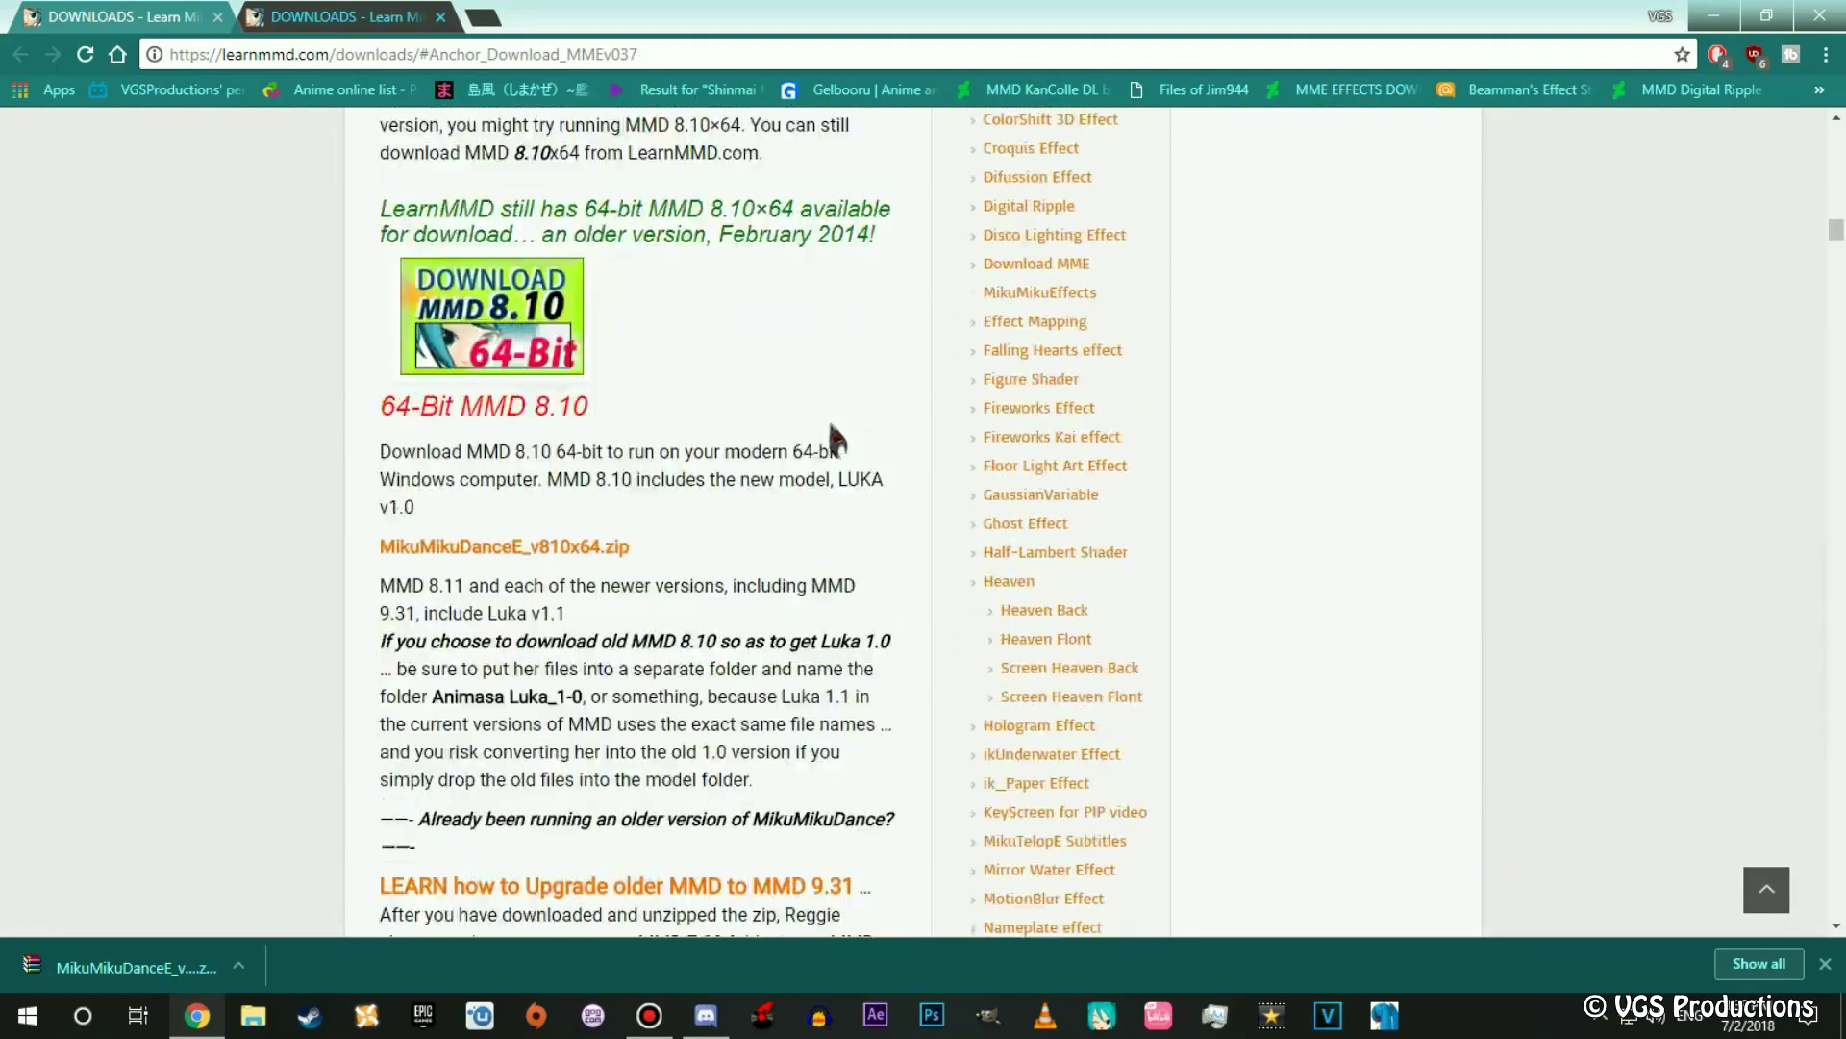
scroll(829, 425, down, 20)
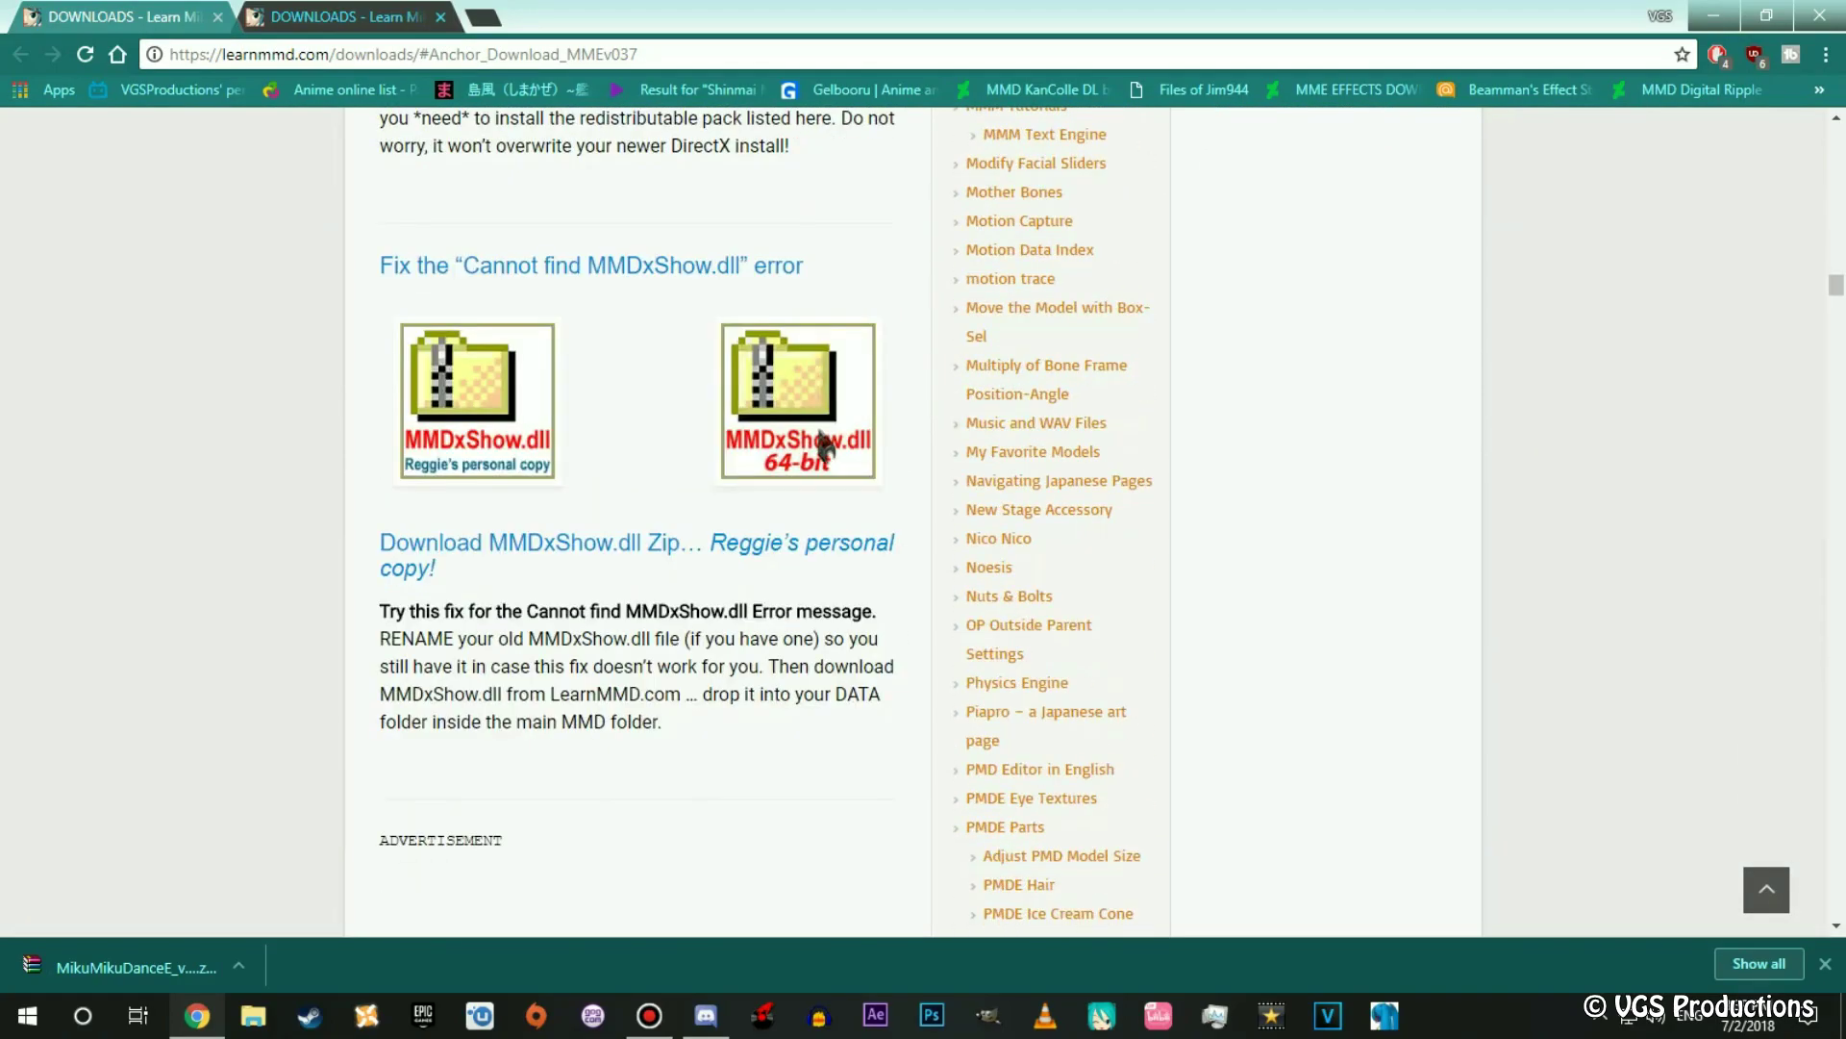
scroll(746, 442, down, 19)
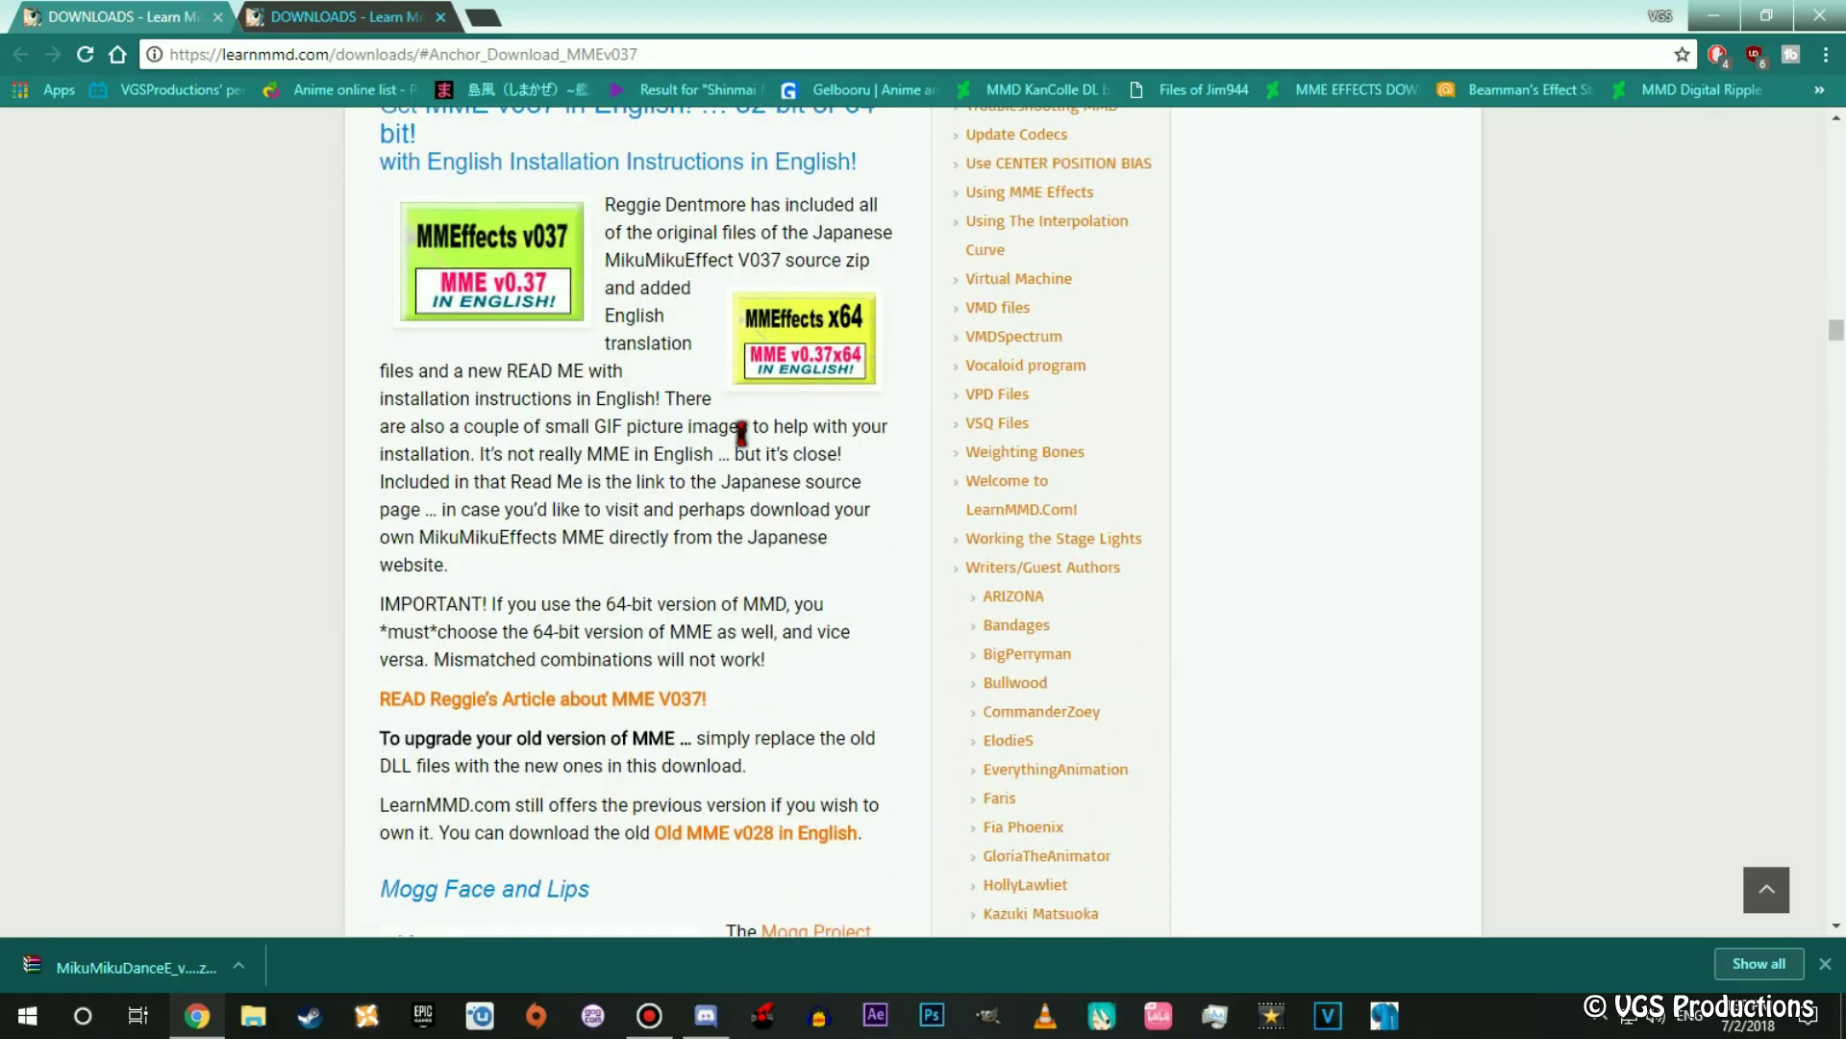
scroll(741, 433, up, 6)
scroll(827, 279, down, 5)
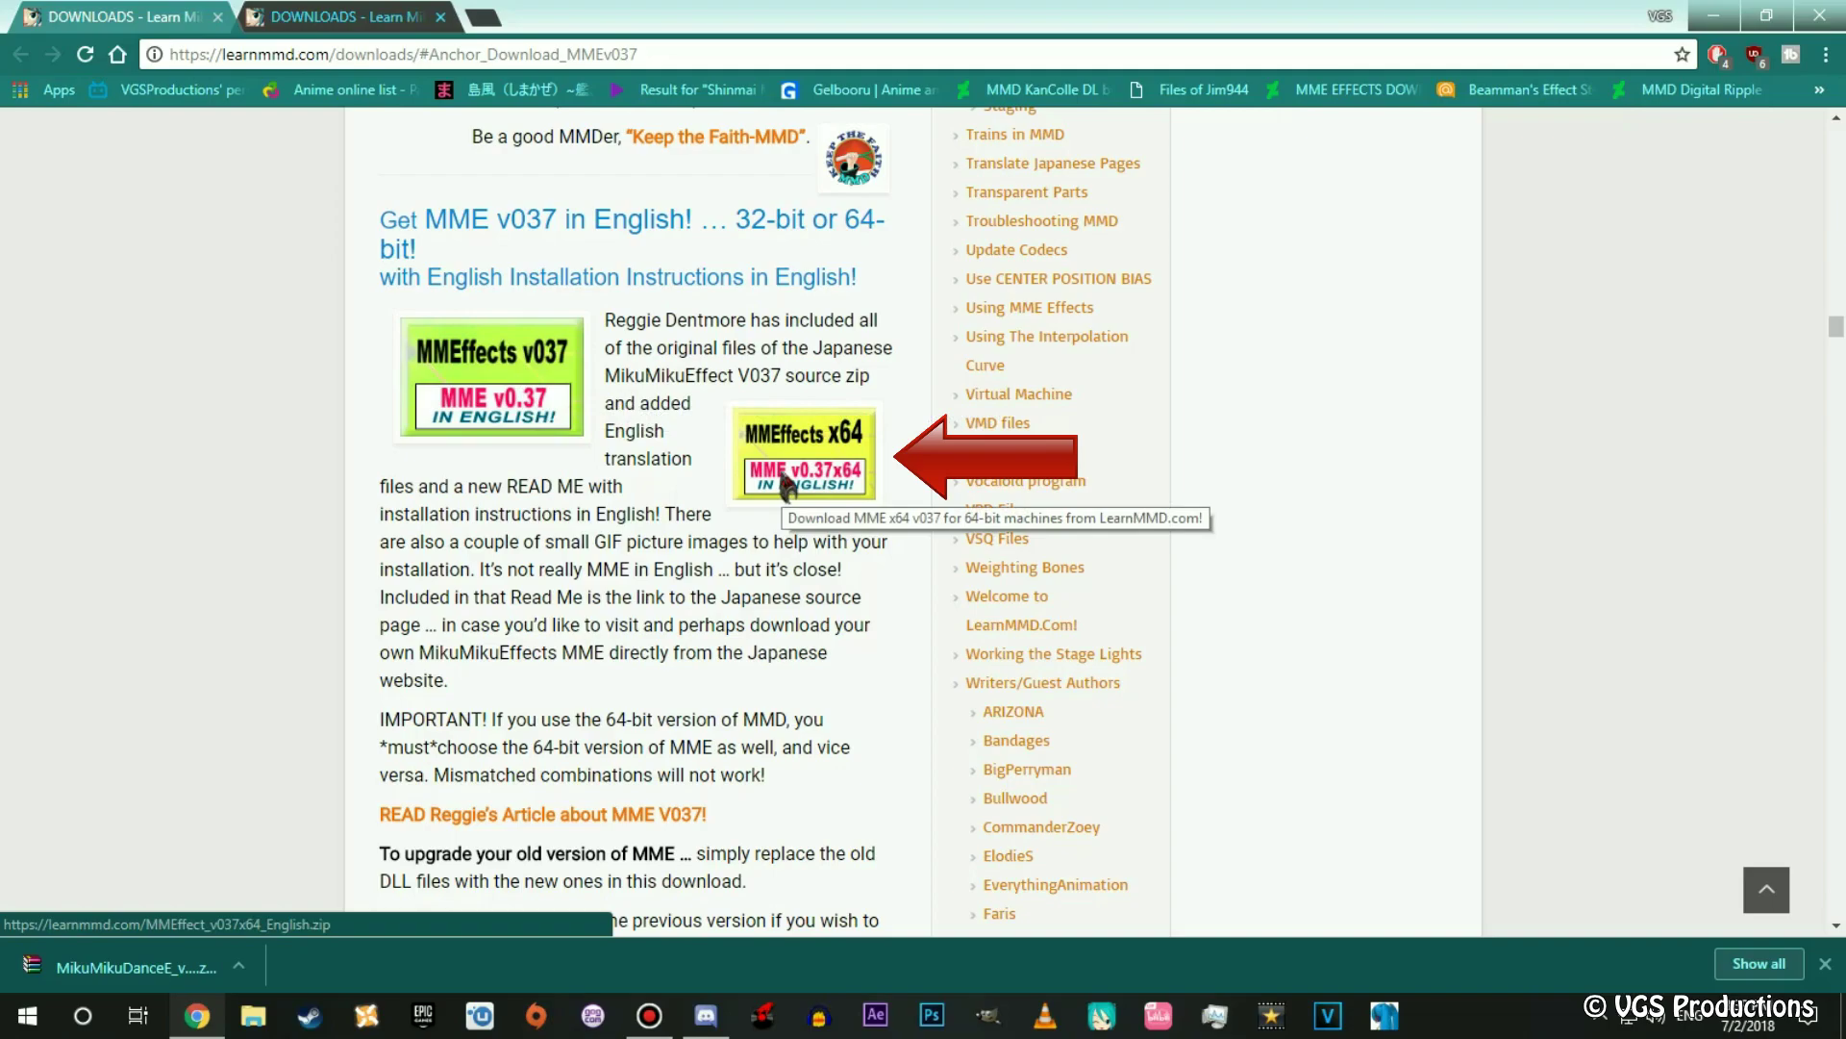
click(788, 485)
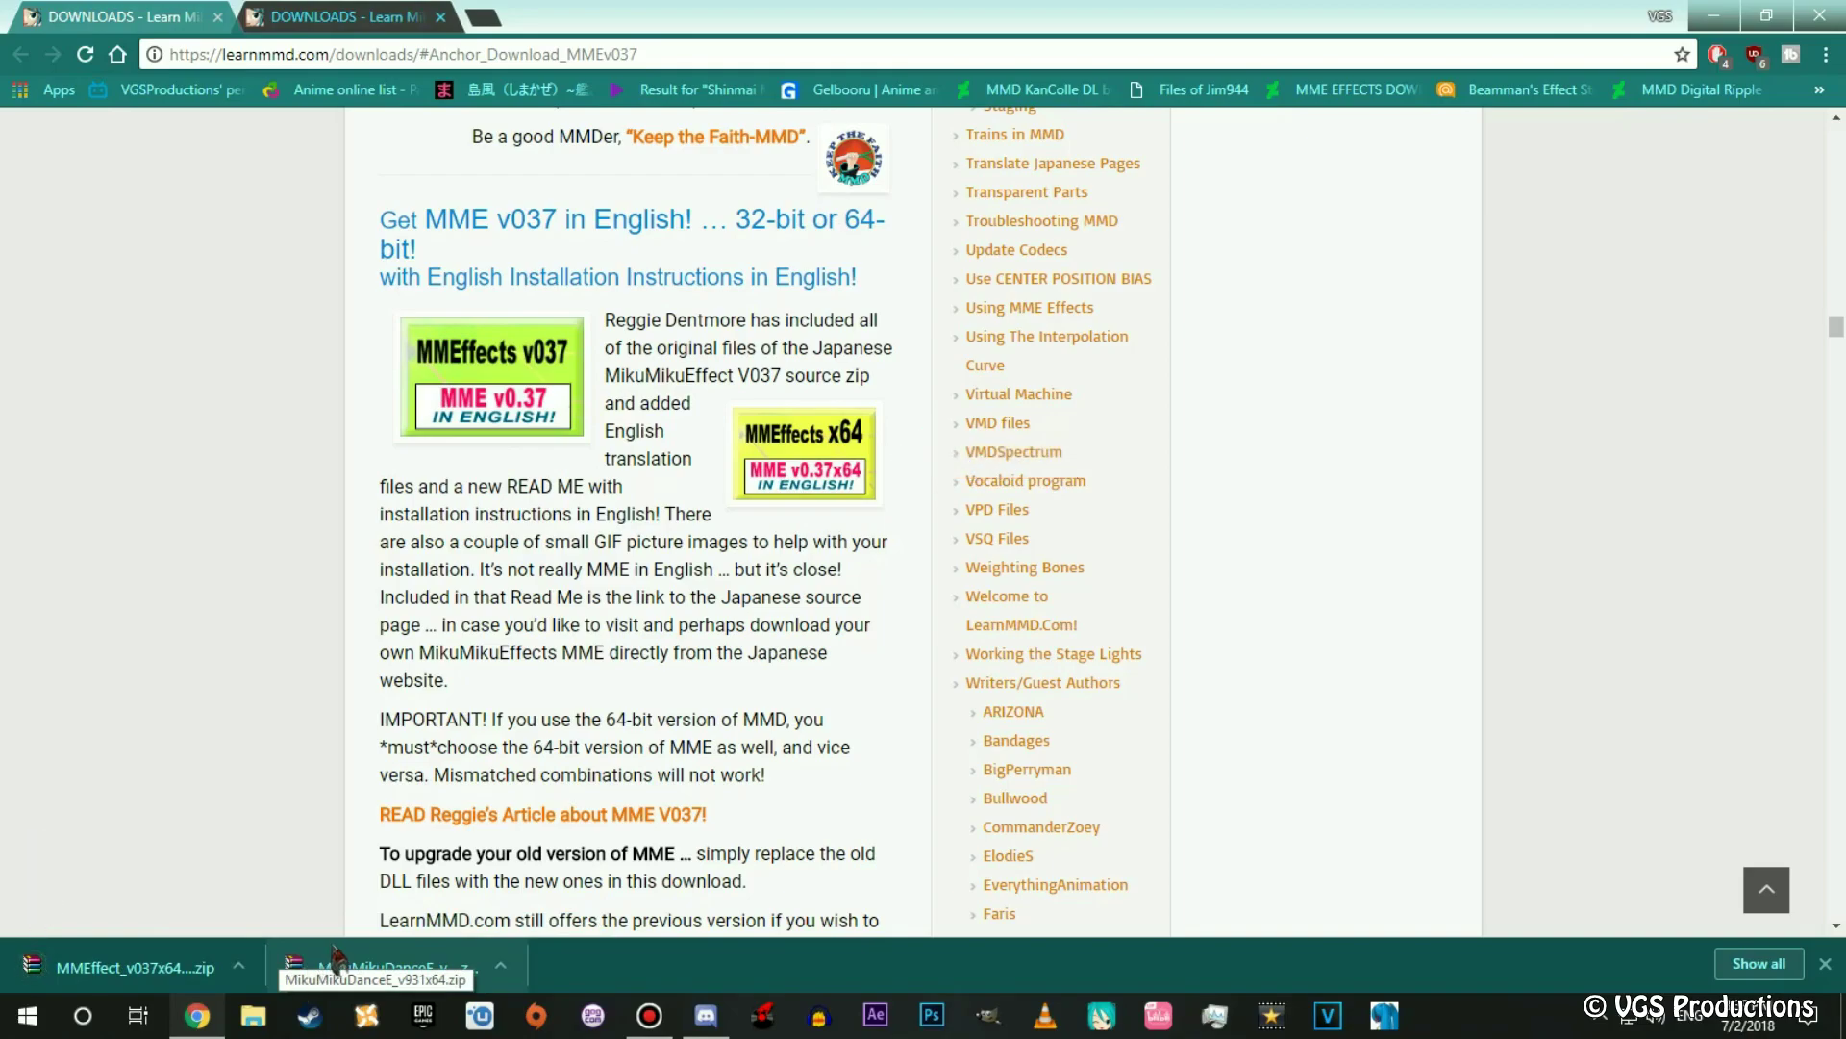
Drag the MikuMikuDance and MMEffect zips from the download bar onto the desktop.
drag(351, 952, 846, 317)
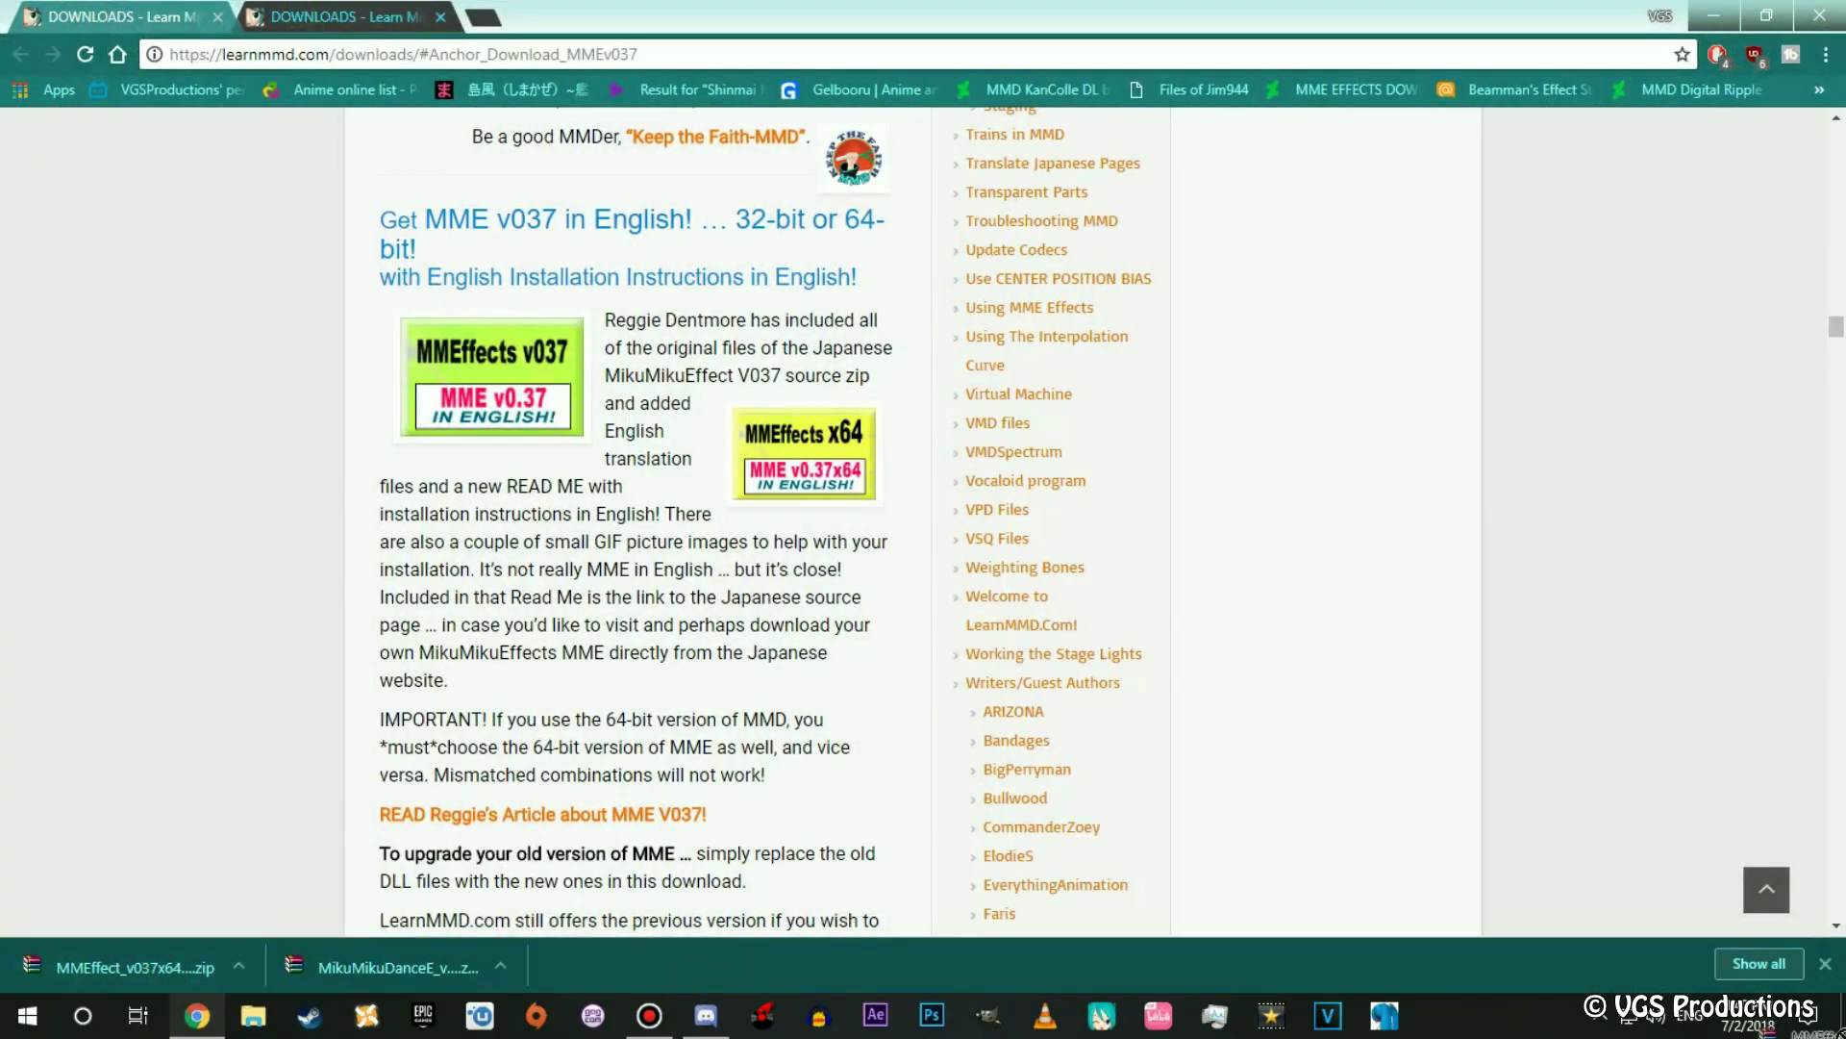
click(197, 1015)
drag(1016, 325, 923, 289)
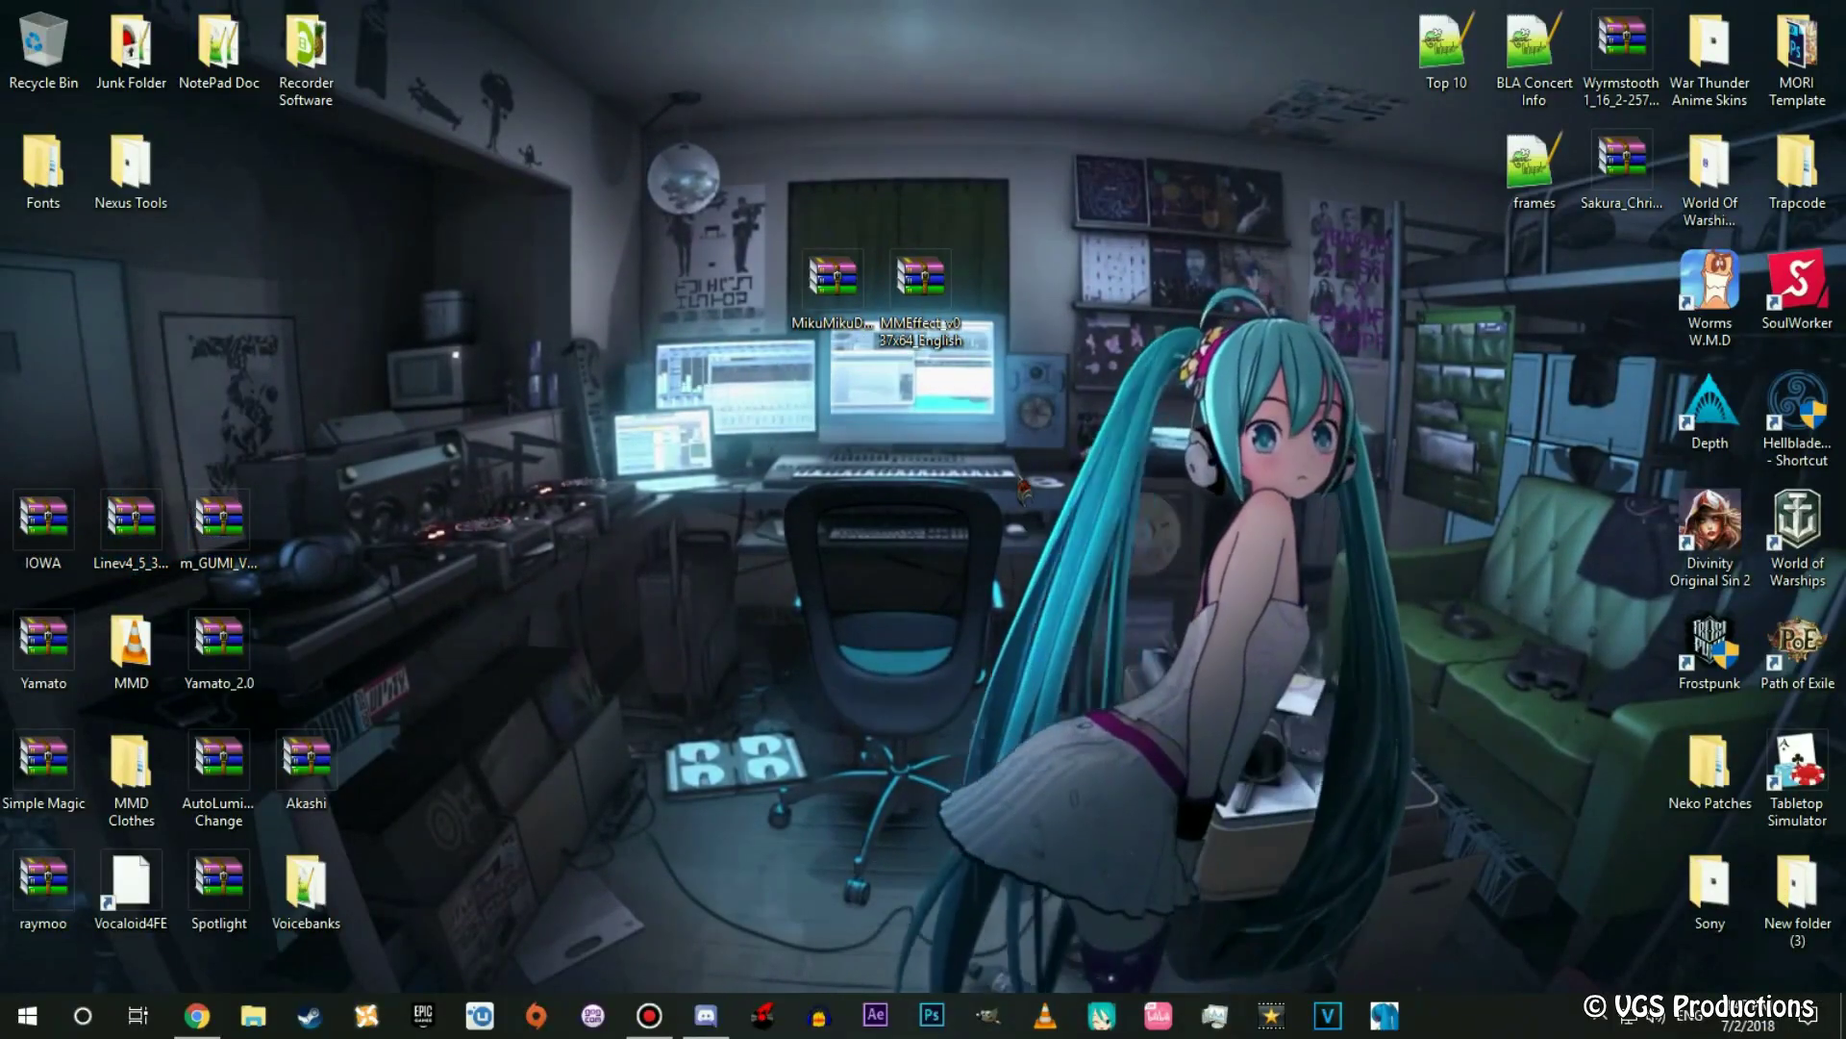
Create a desktop folder named MMD1 and place it beside the two zip archives.
right_click(1019, 411)
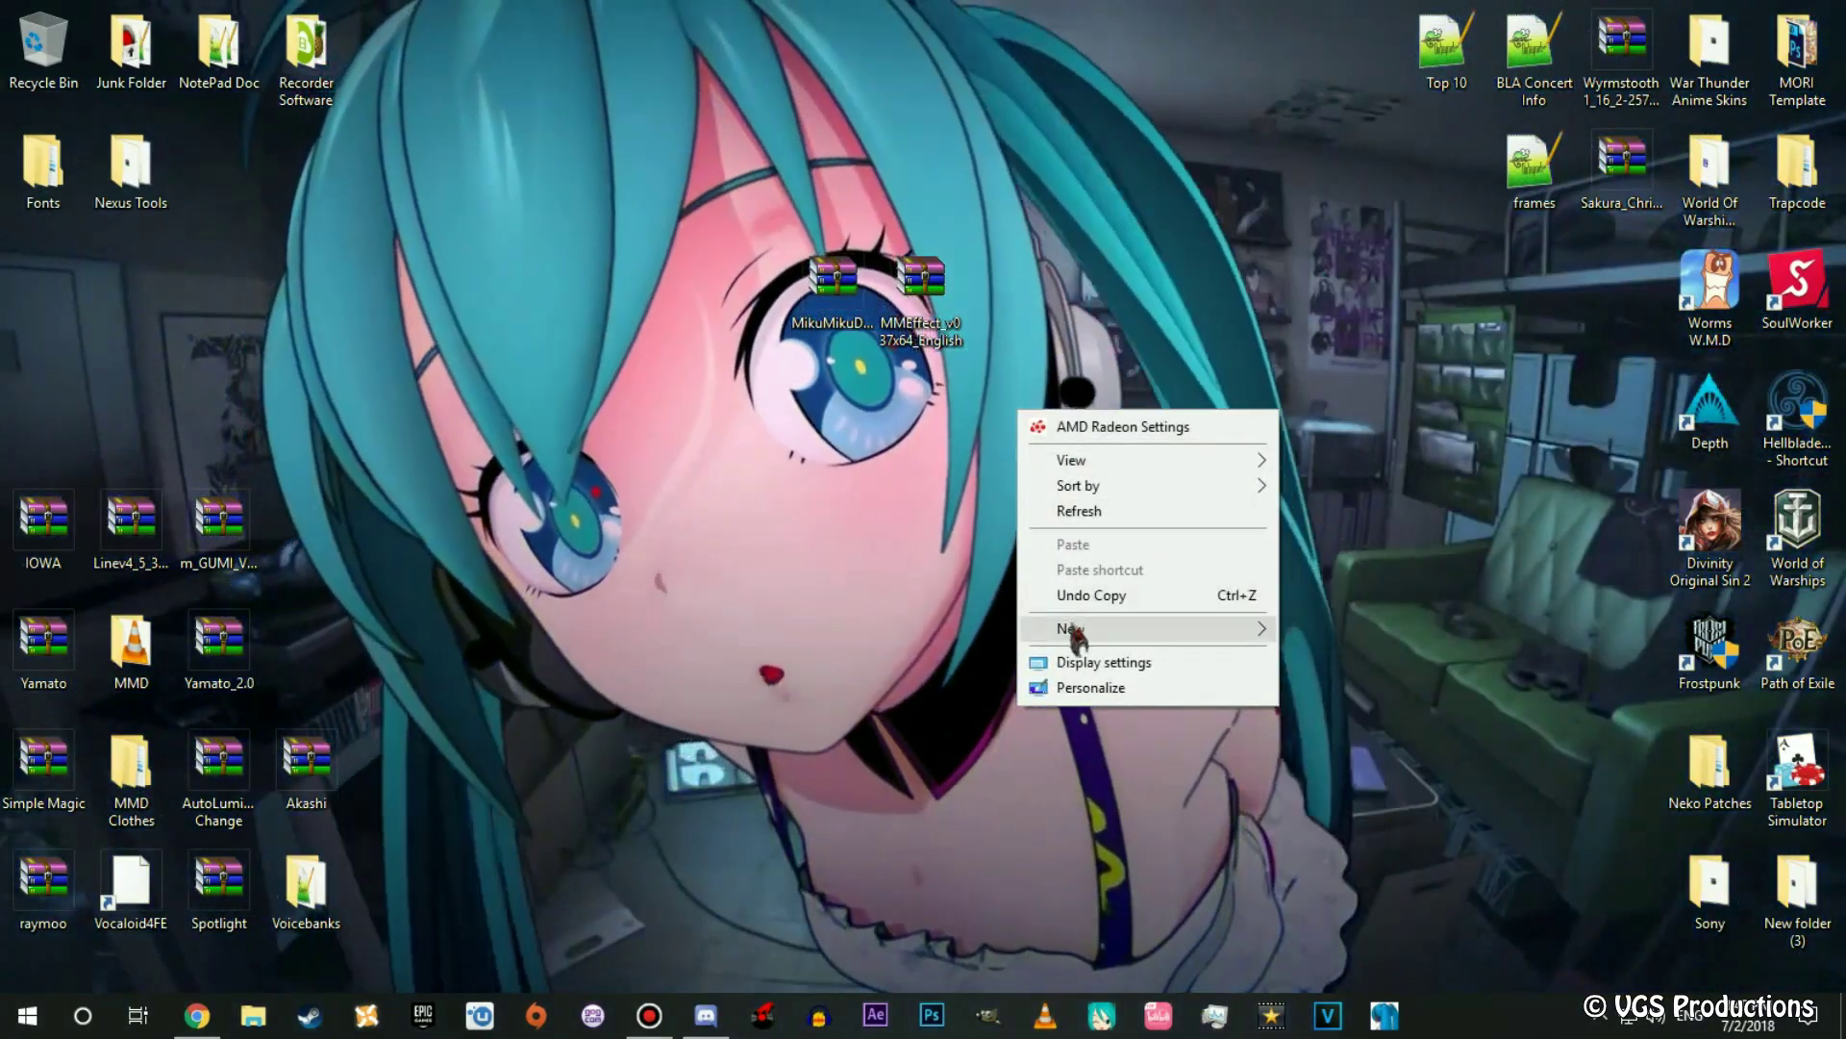
mouse_move(1253, 635)
click(1329, 631)
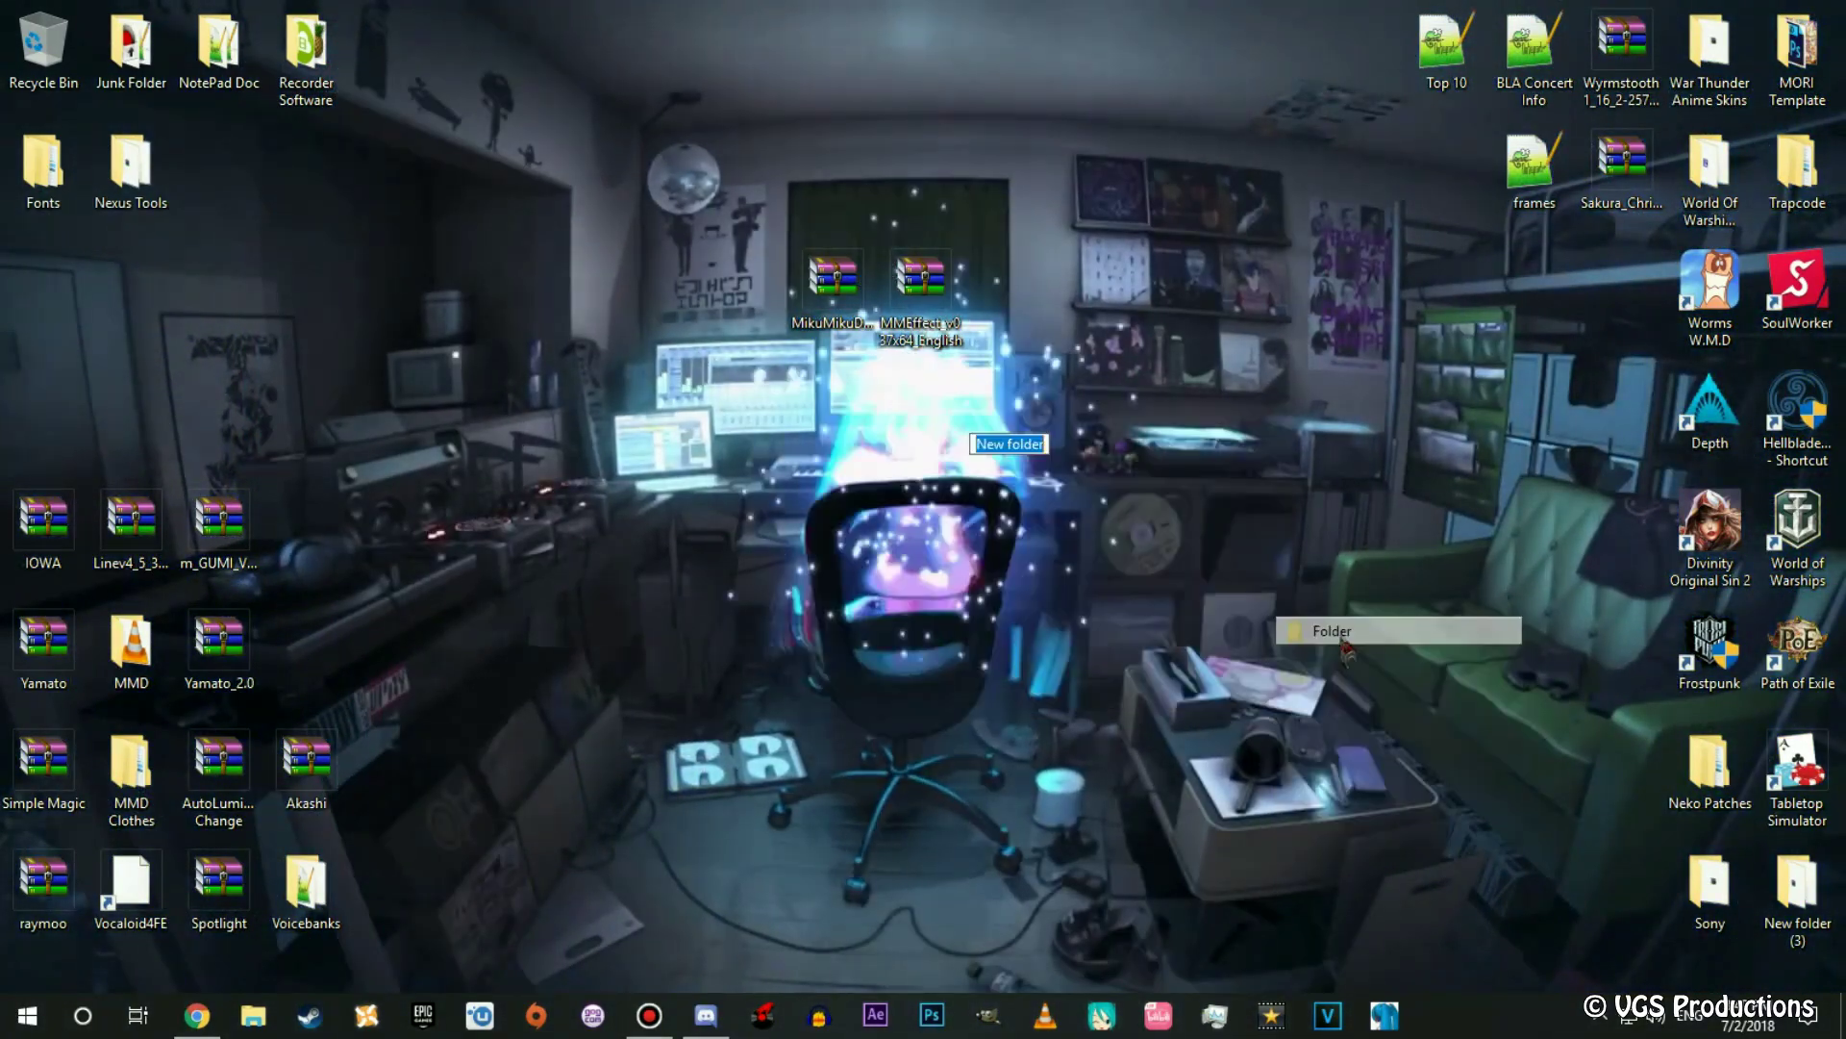
text(MMD1)
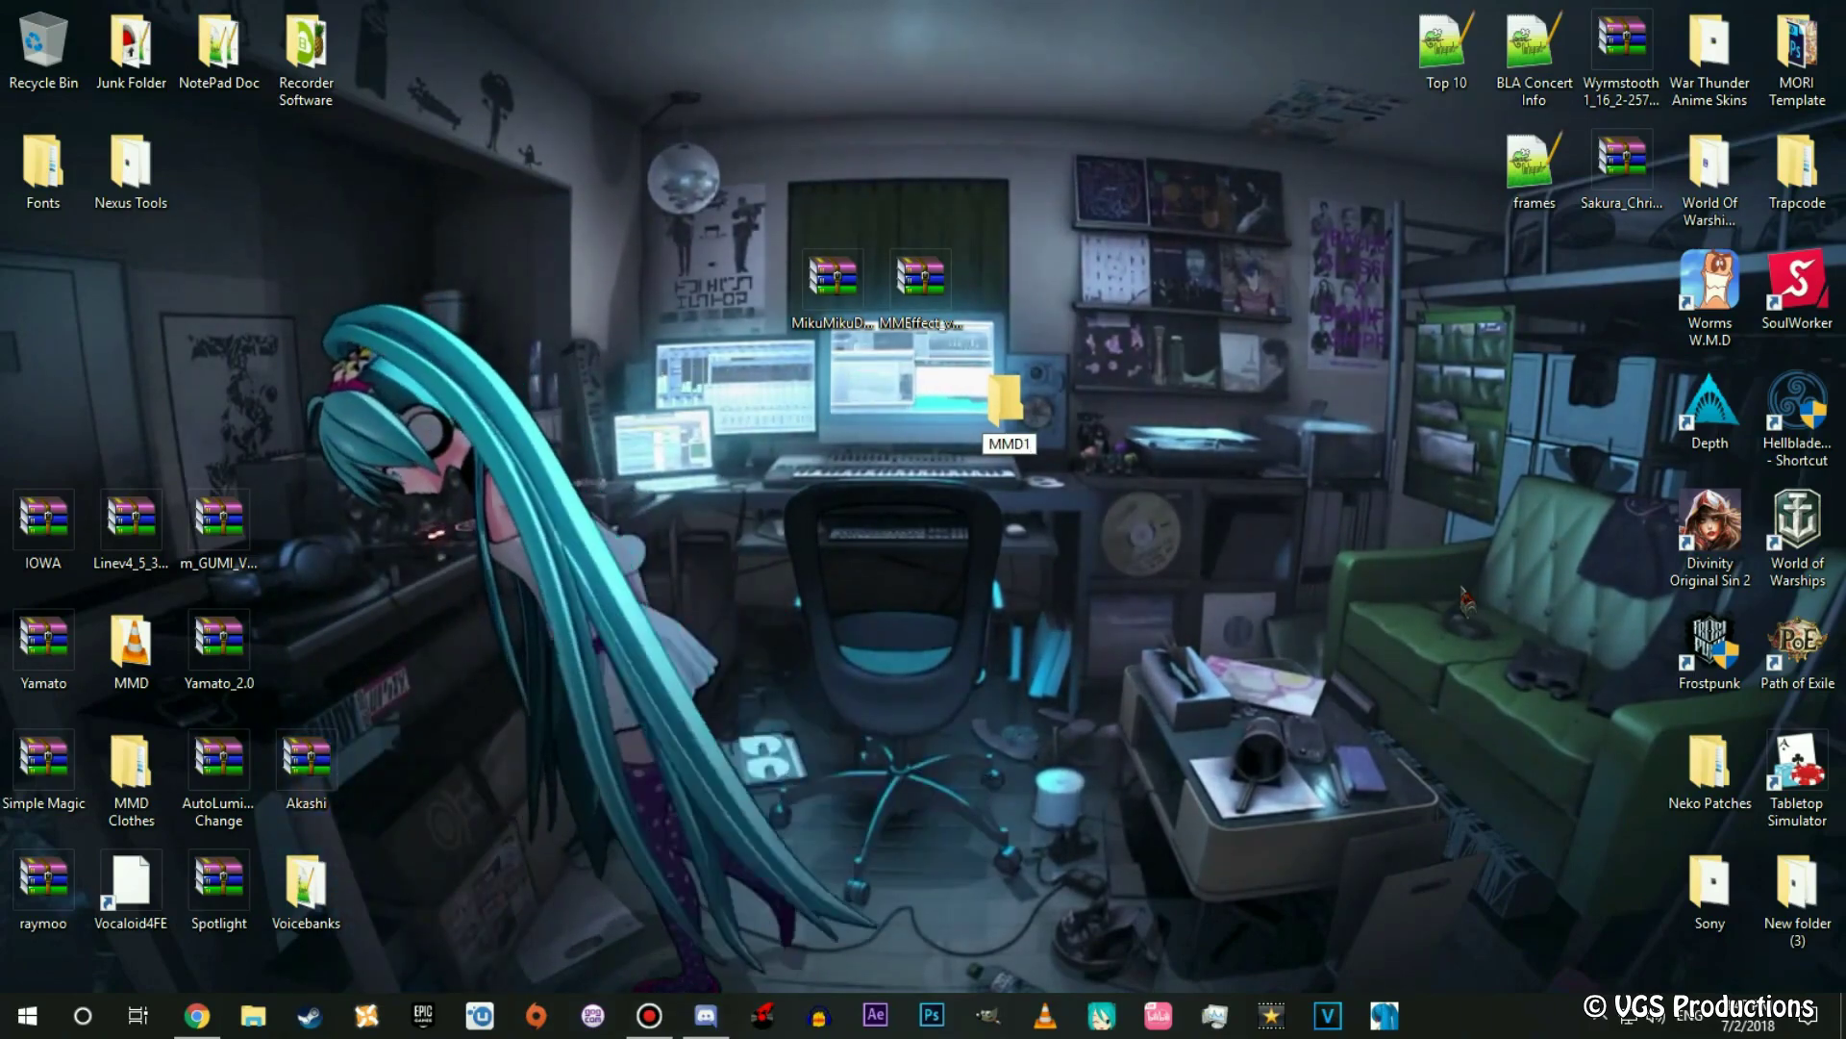
key(Return)
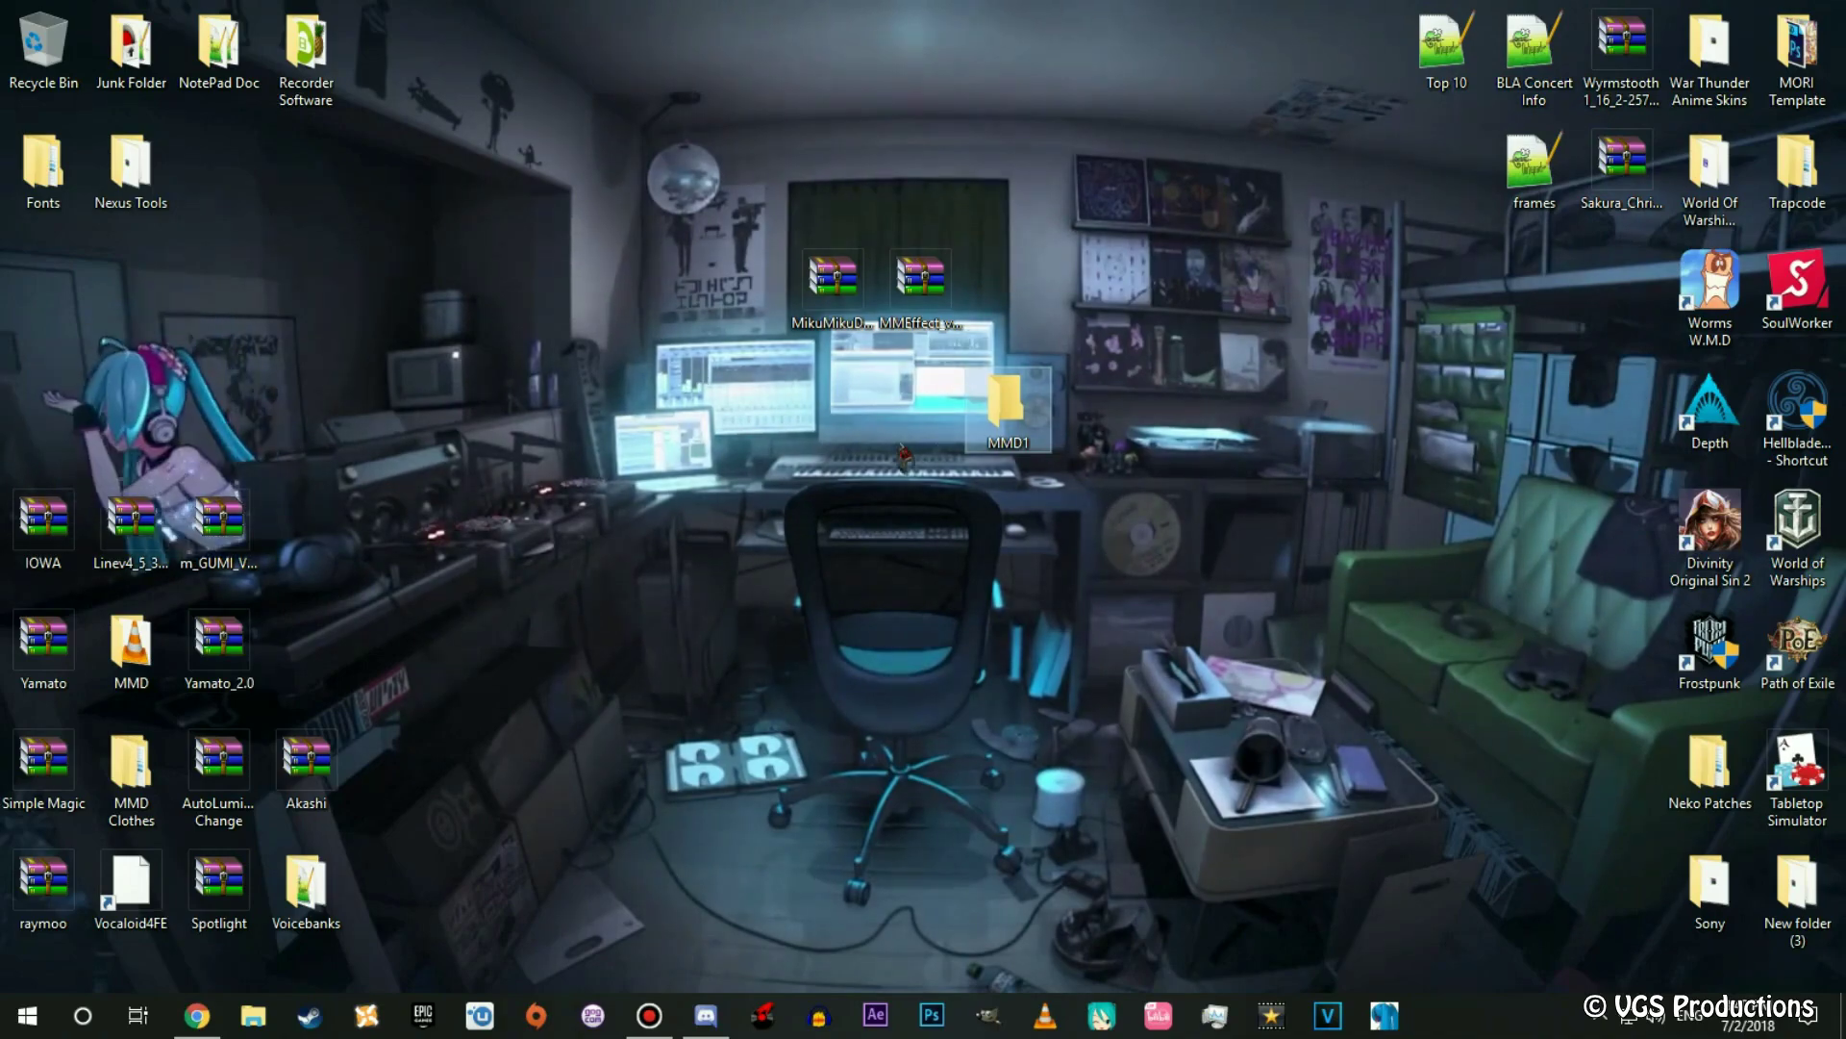
drag(1007, 403, 1064, 317)
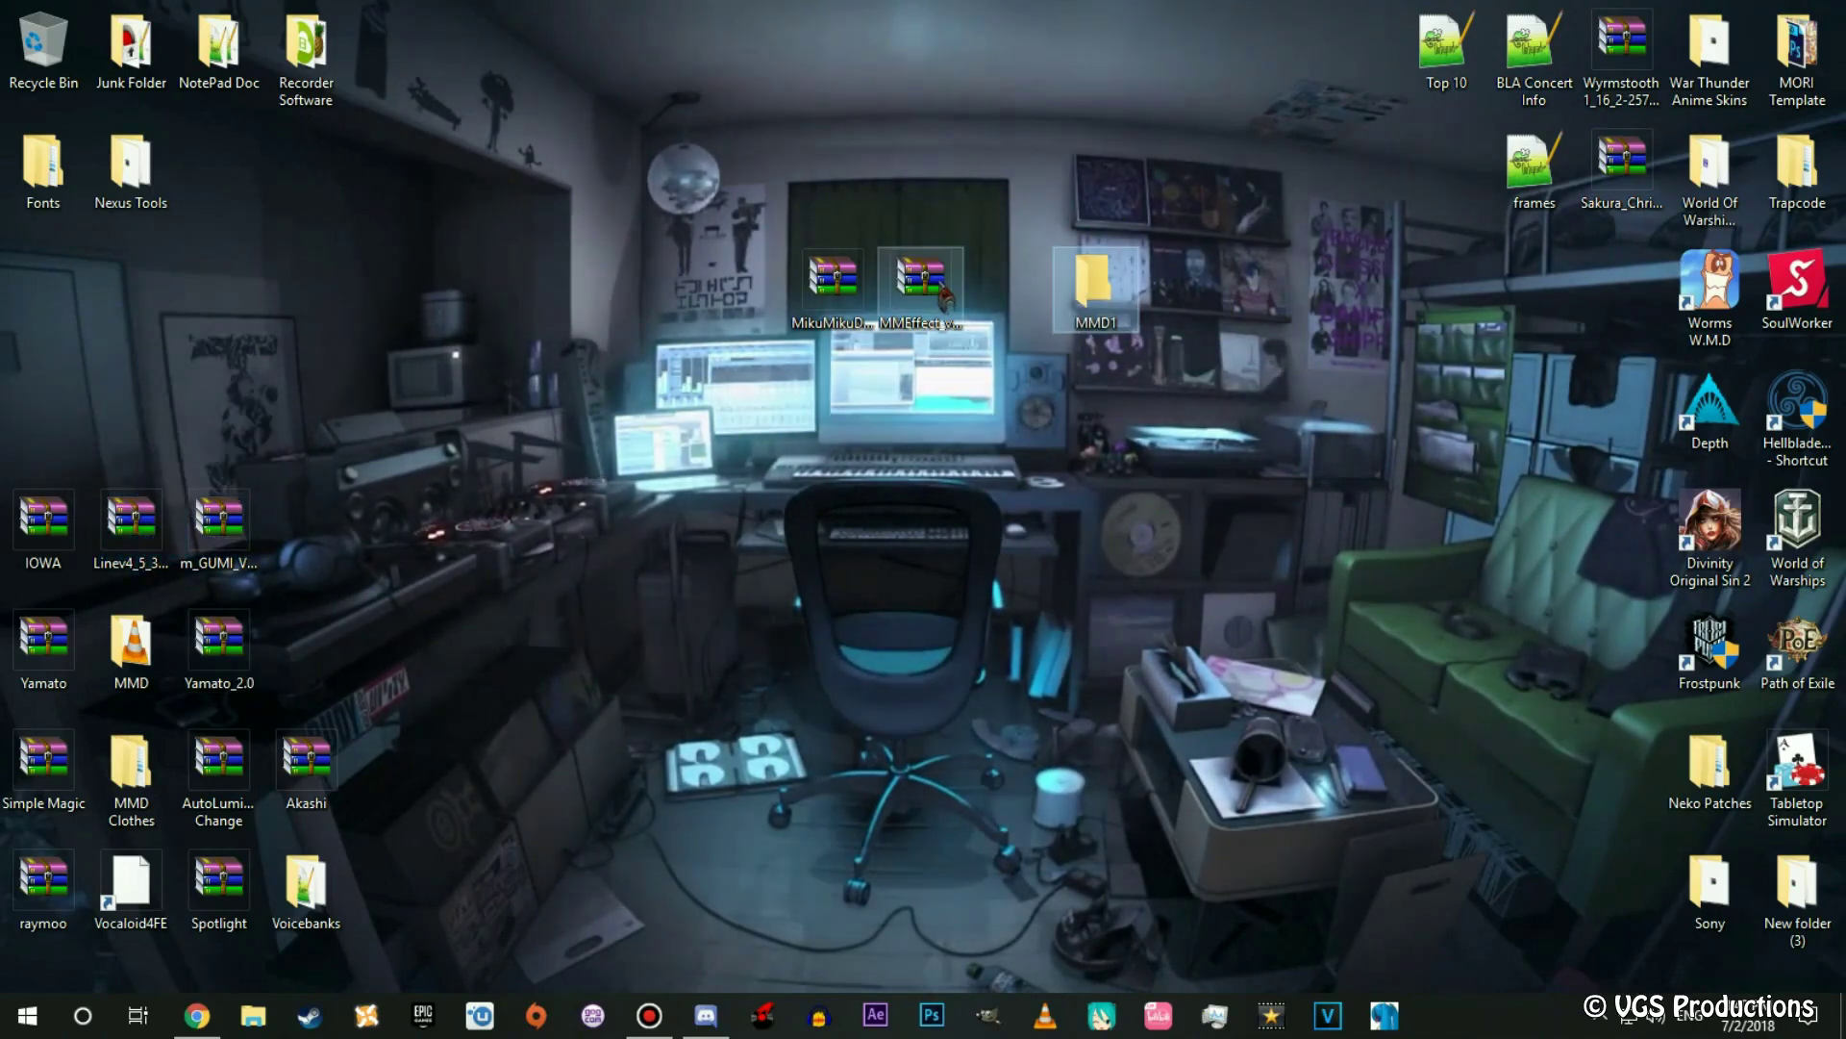
click(832, 289)
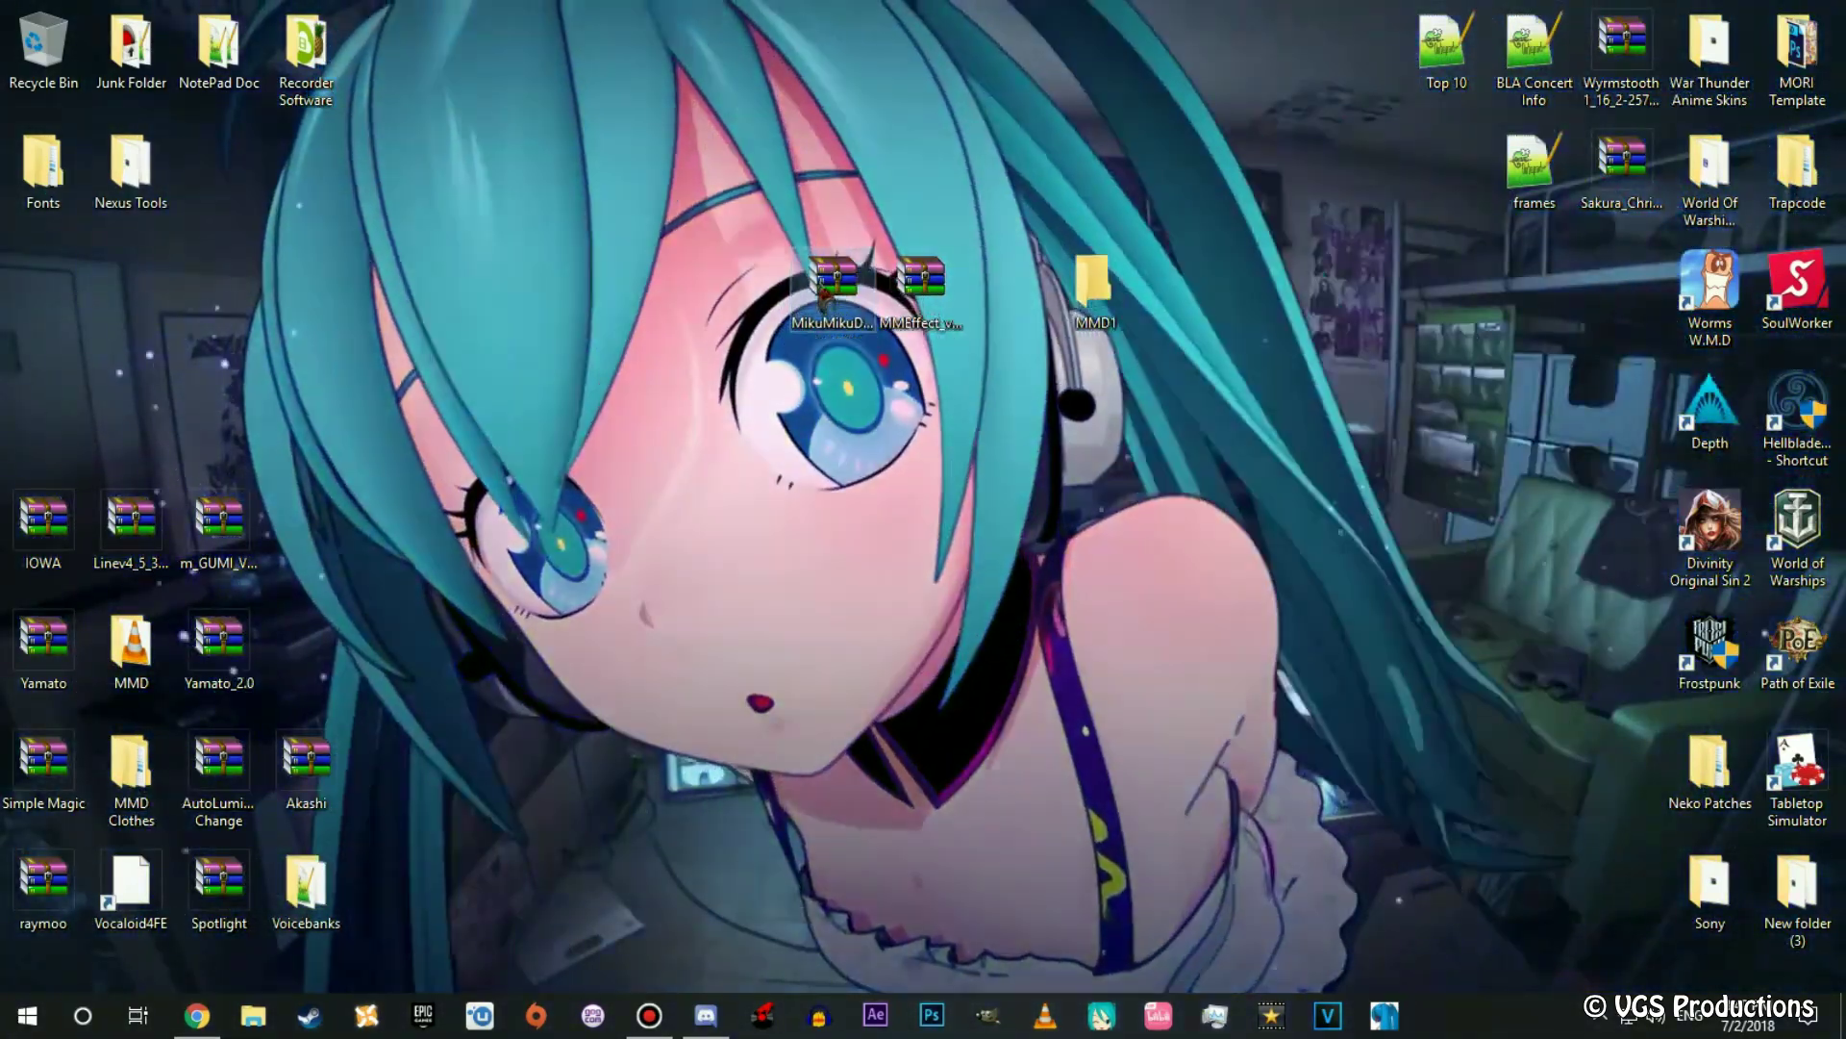
Open the MikuMikuDance zip in WinRAR and snap it left of the MMD1 folder window.
double_click(823, 289)
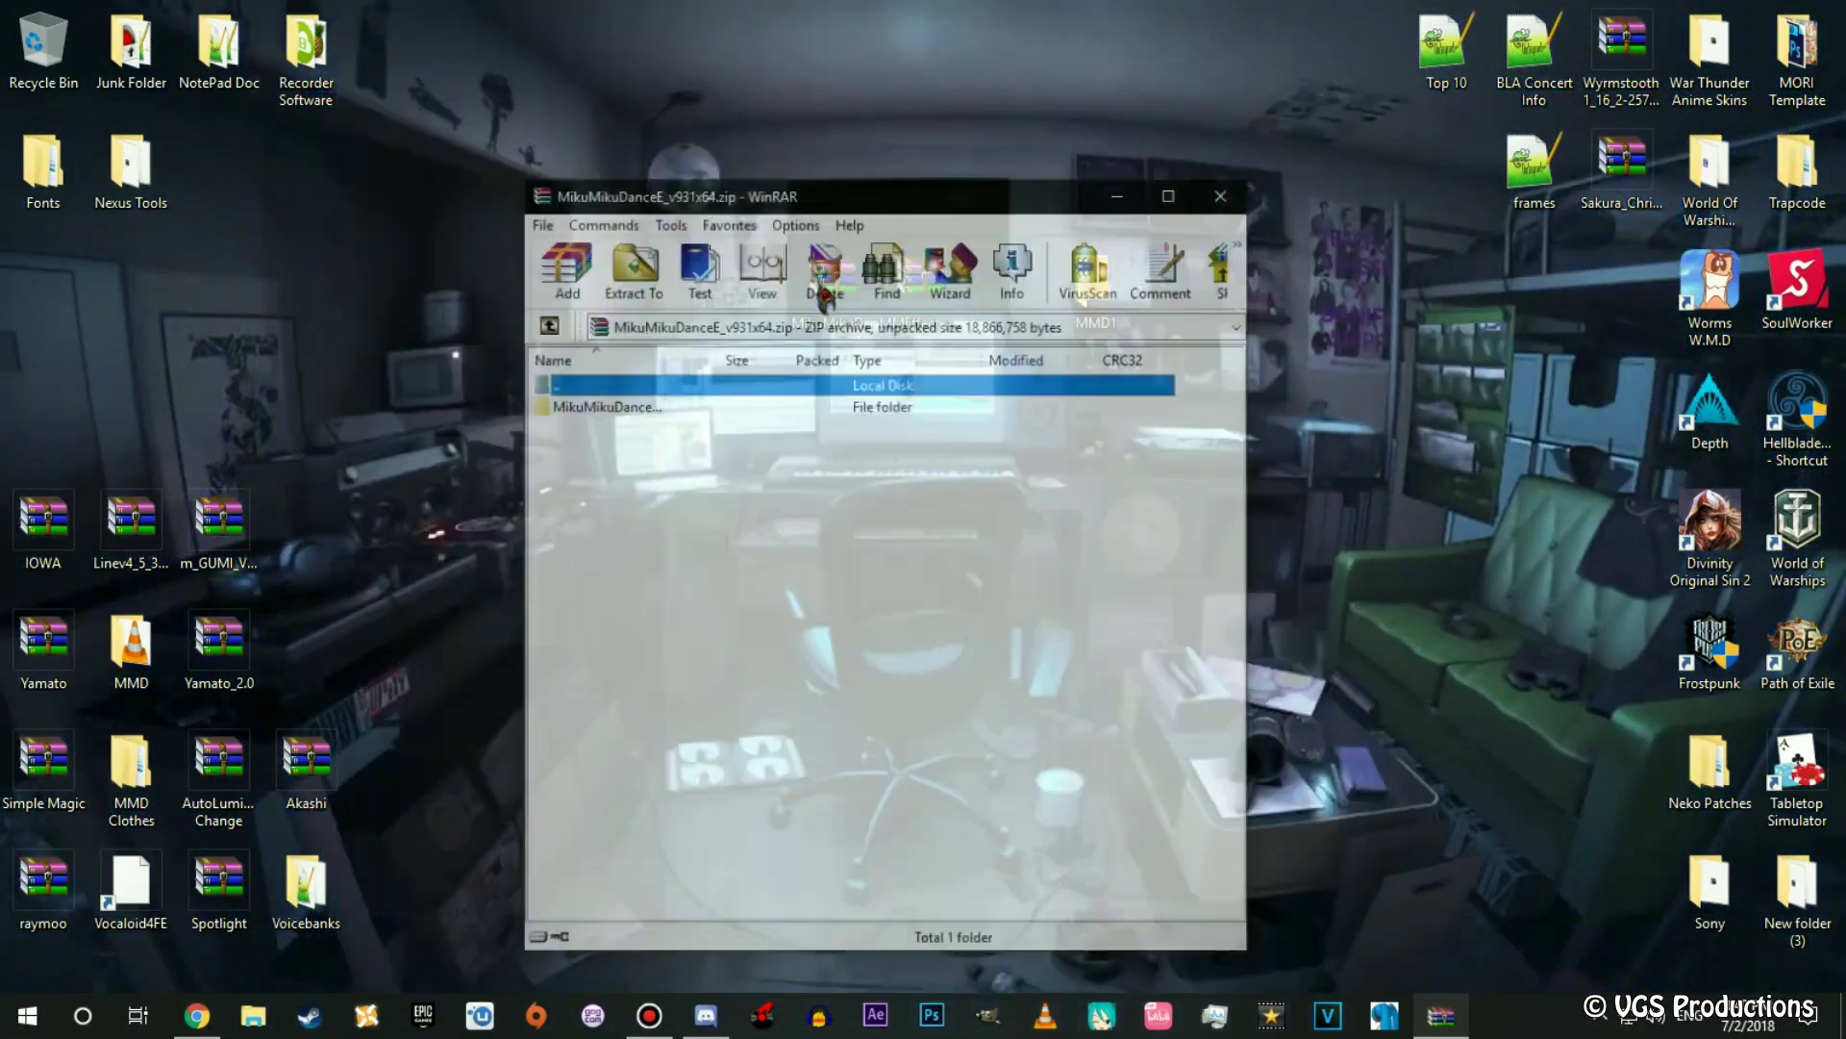
drag(763, 197, 348, 127)
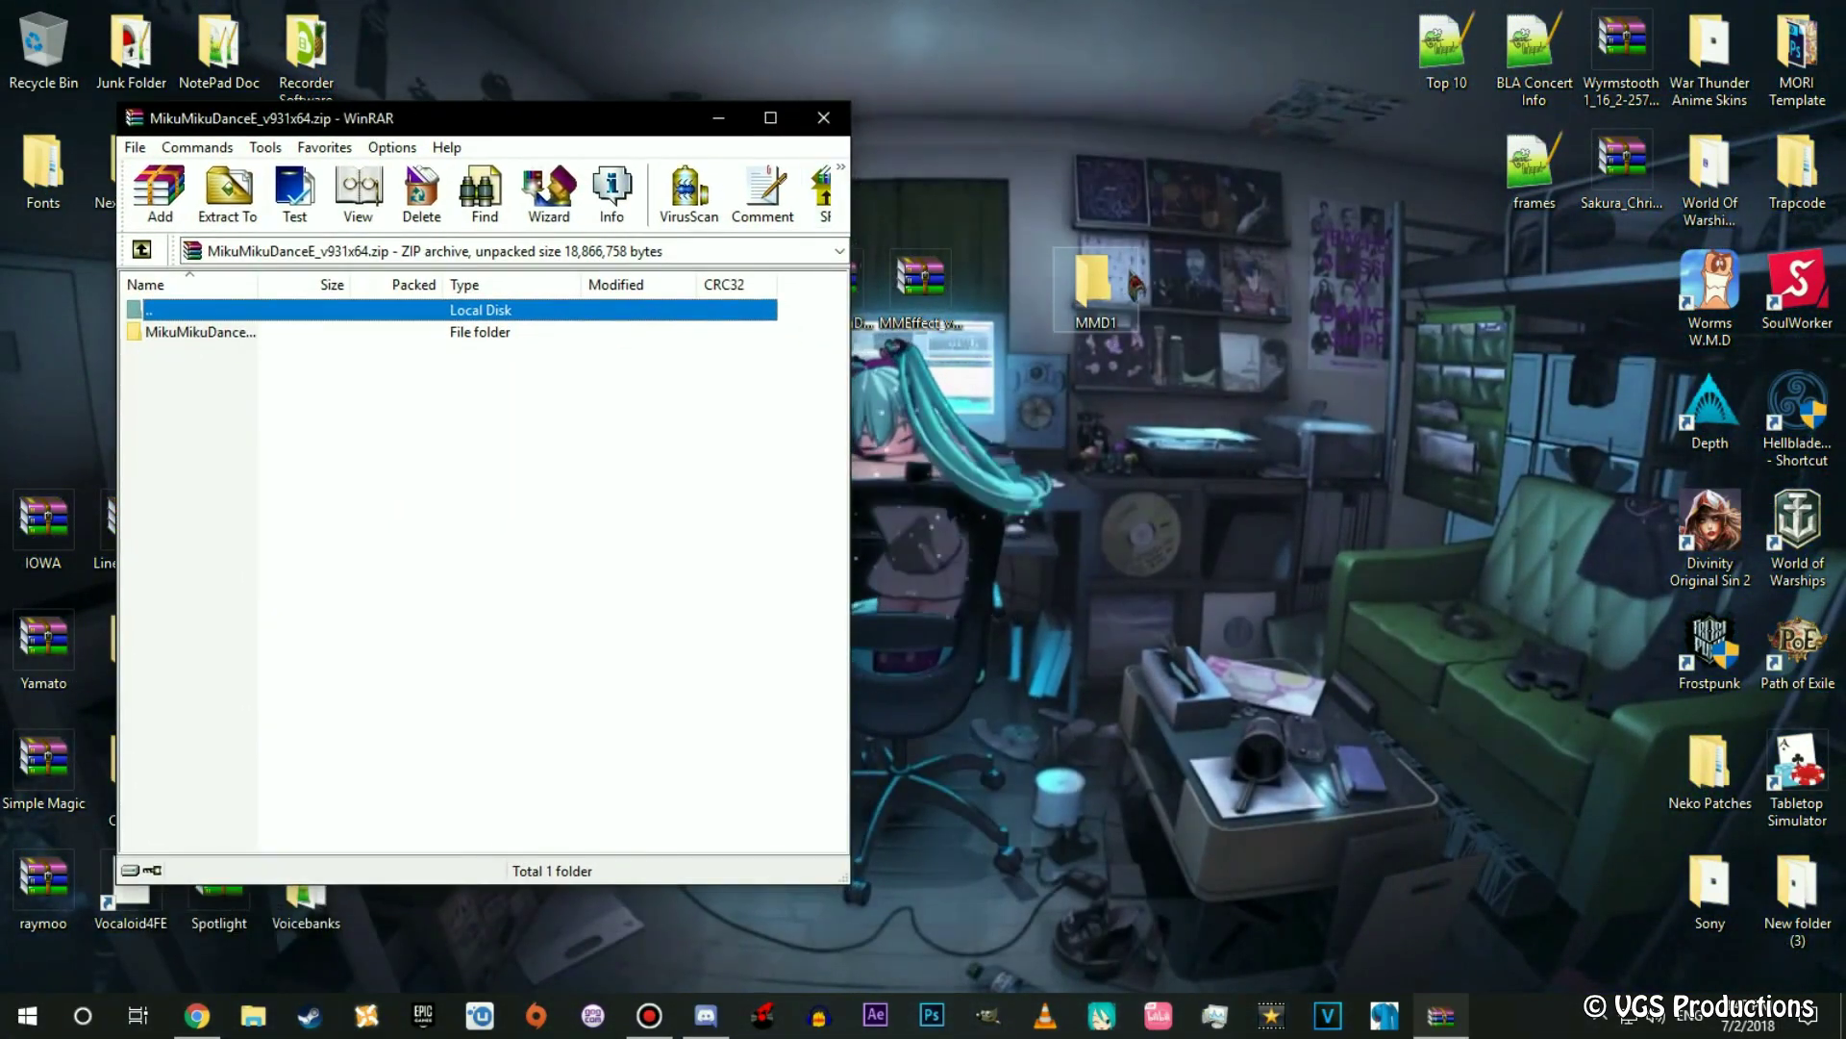
double_click(1093, 284)
drag(971, 331, 1845, 576)
click(157, 413)
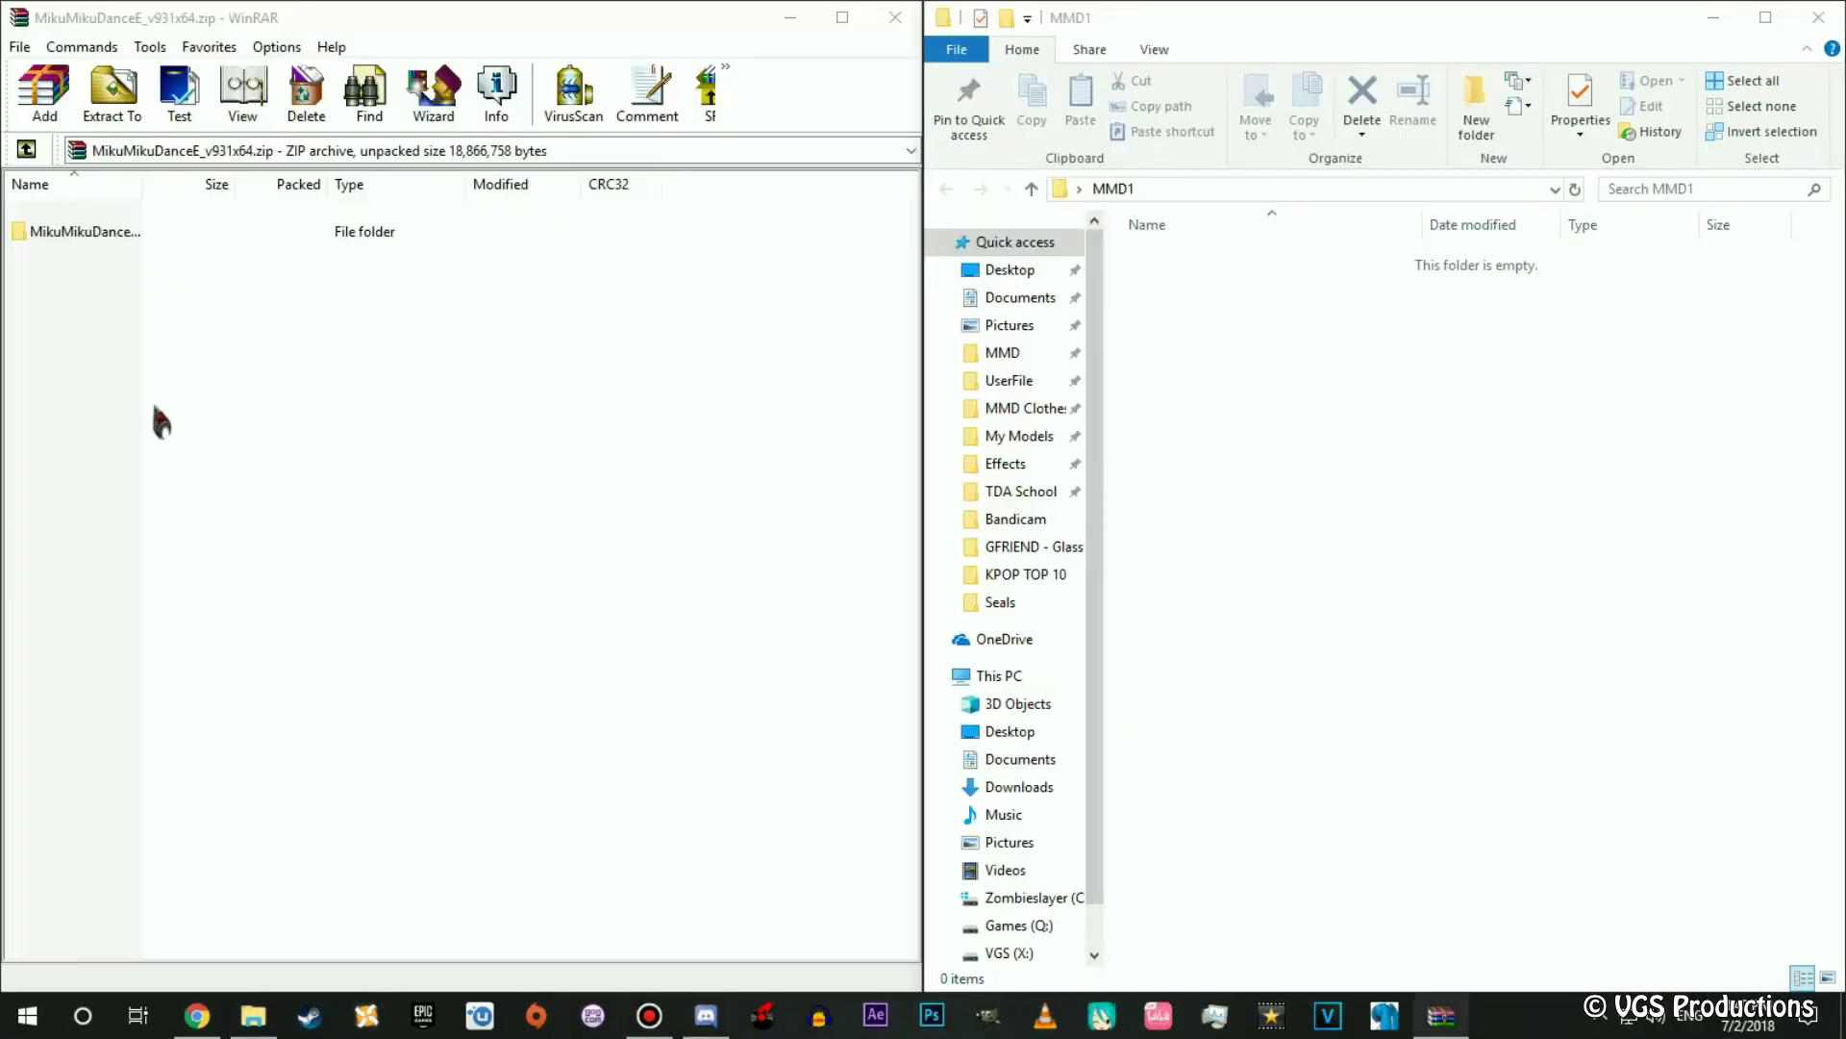
click(1819, 17)
double_click(1093, 283)
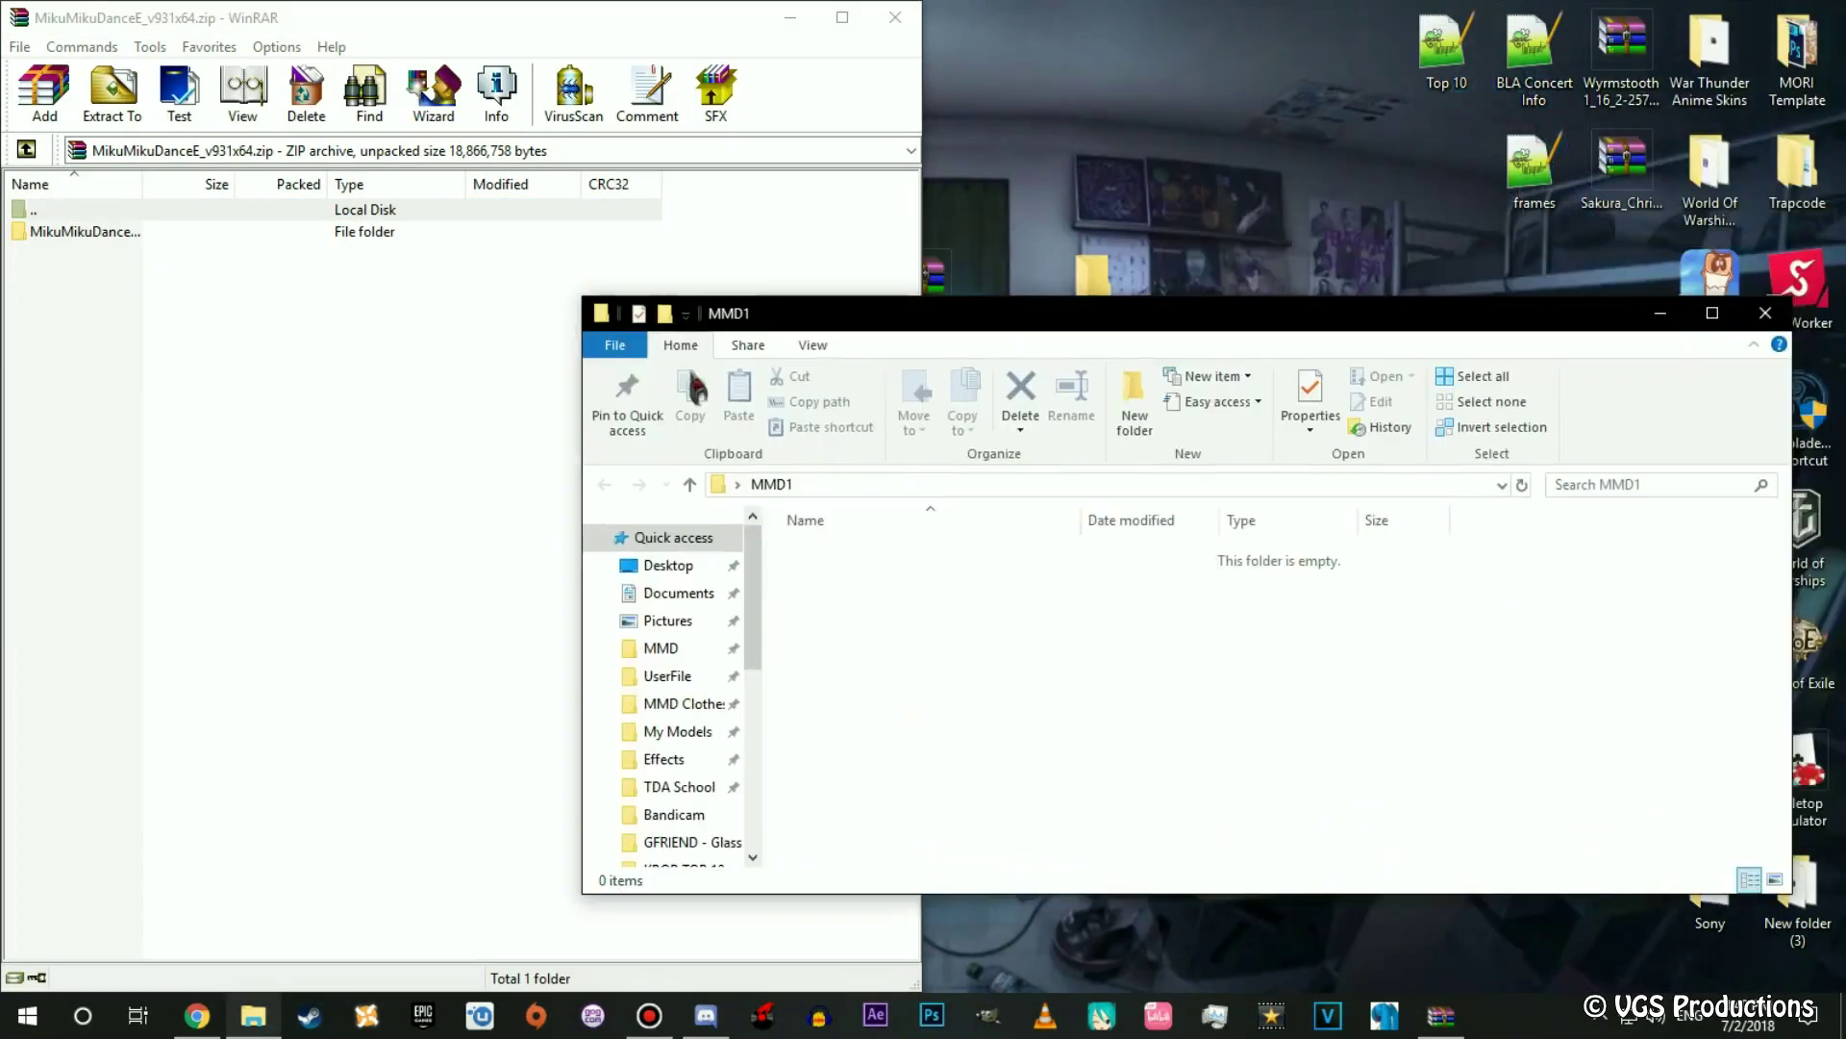
drag(769, 309, 1842, 856)
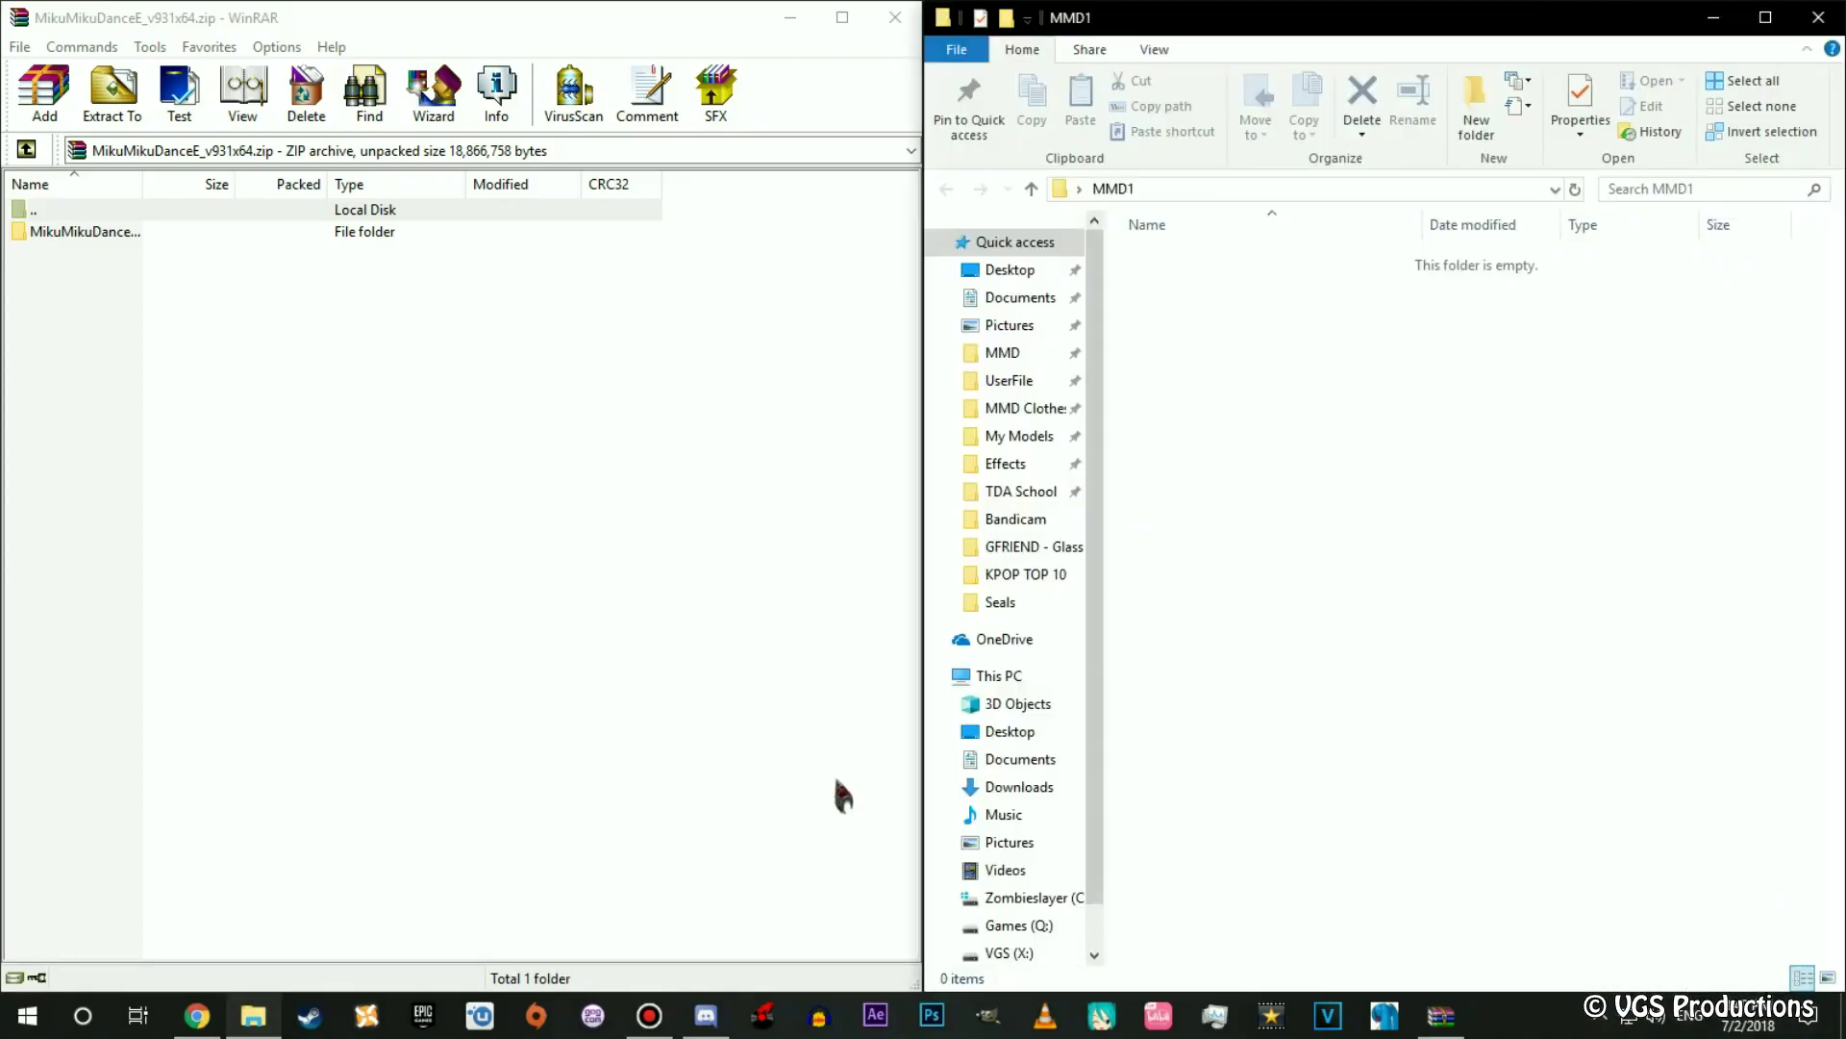
click(453, 417)
Extract MikuMikuDanceE_v931x64 into MMD1, open it, and close WinRAR.
double_click(87, 232)
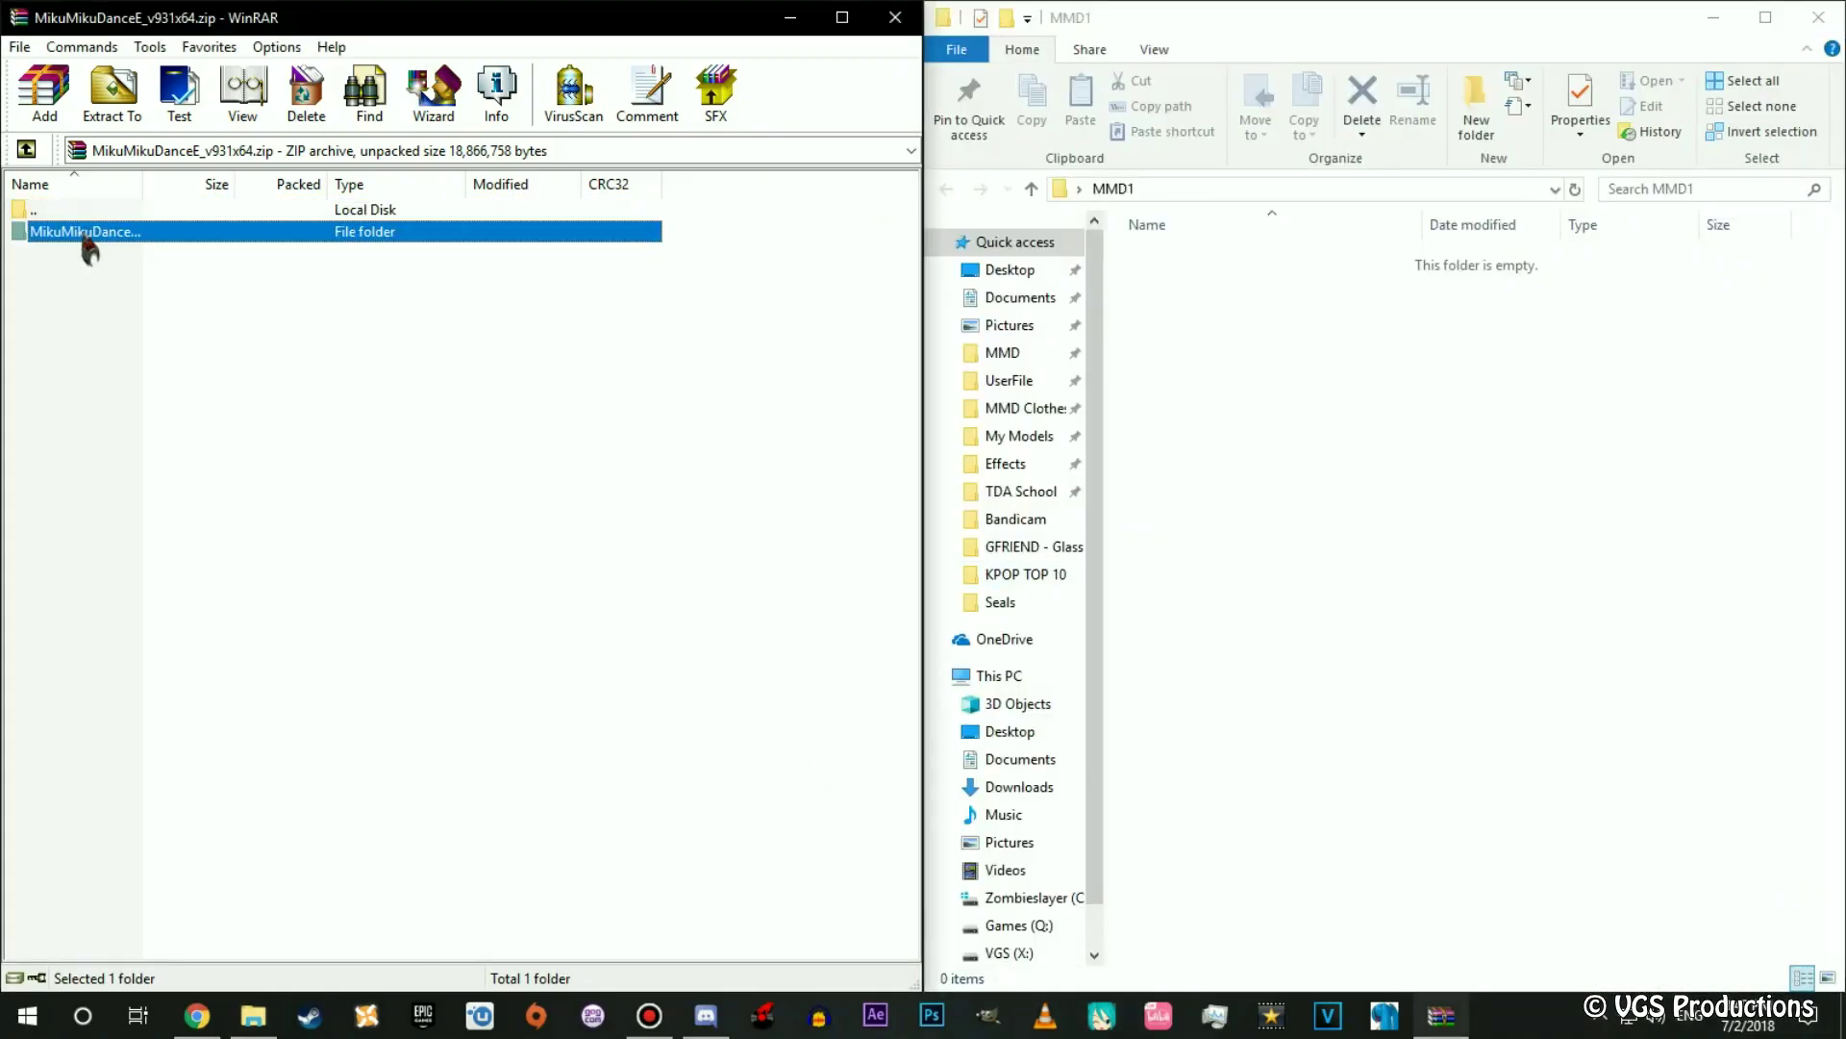
key(BackSpace)
drag(66, 236, 58, 240)
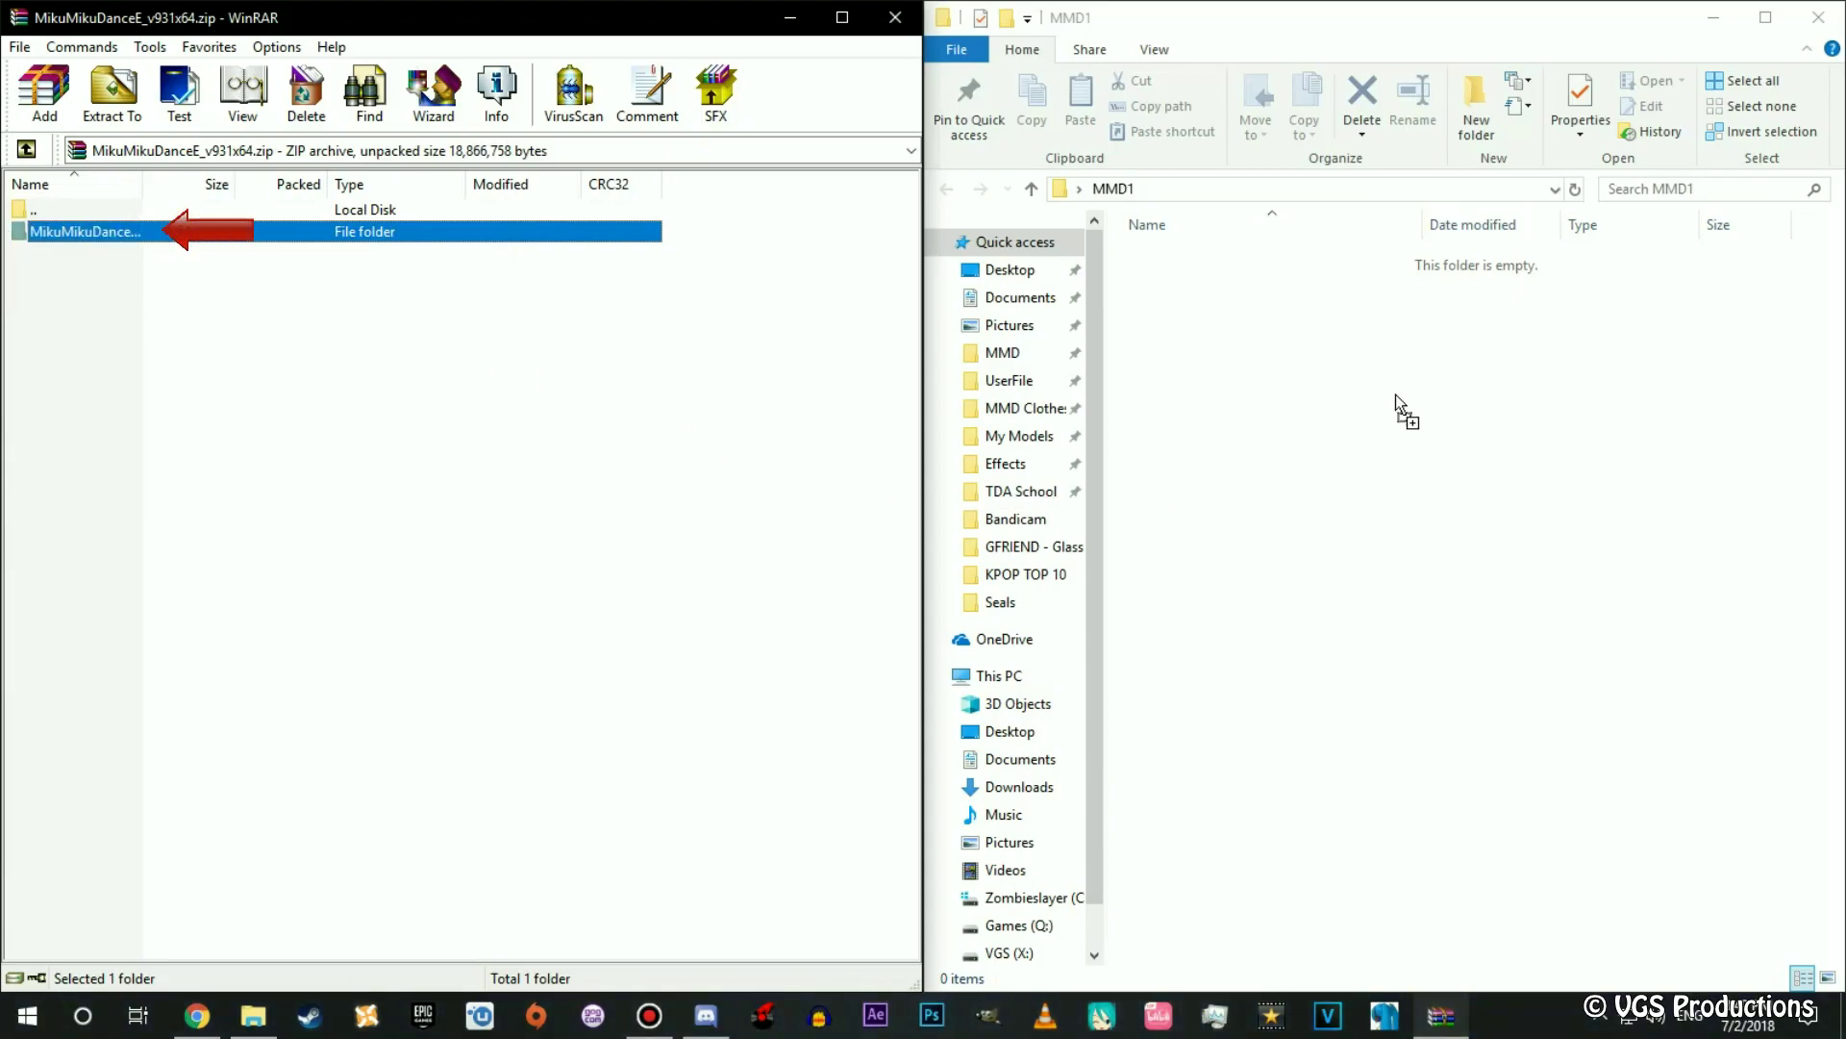
drag(1395, 394, 1392, 384)
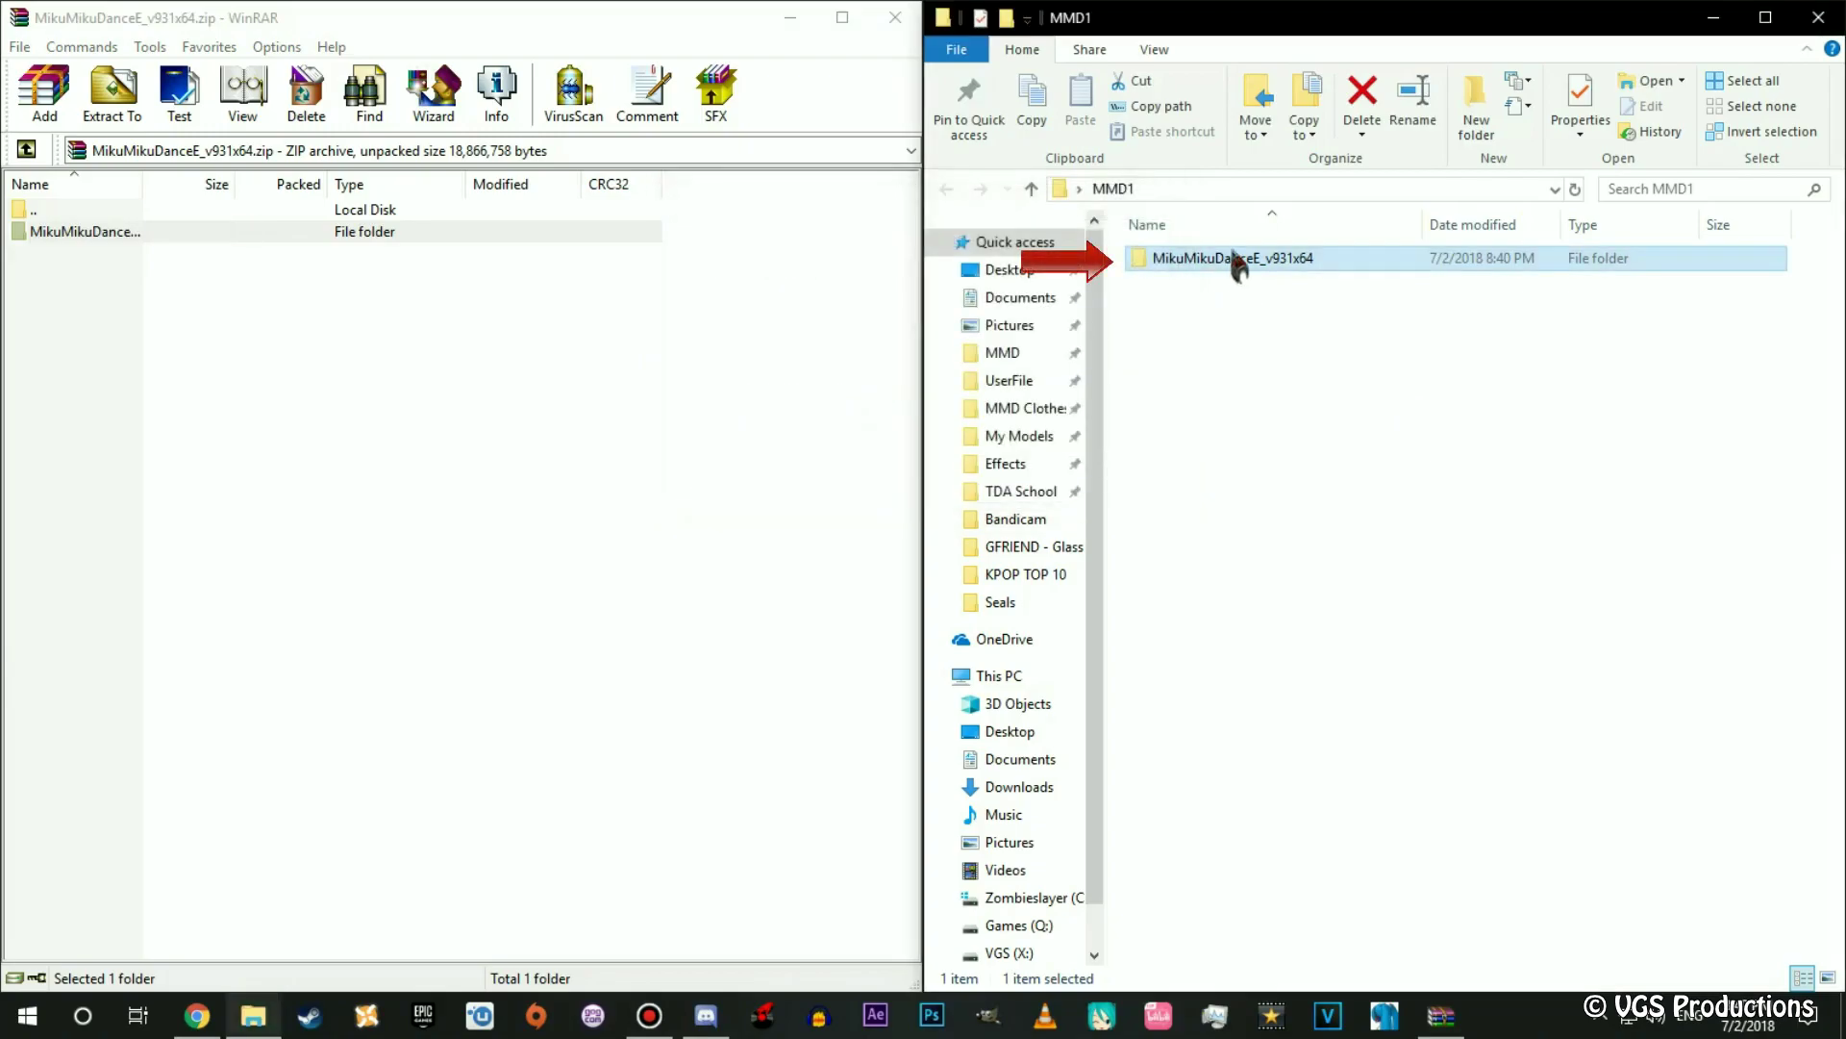
double_click(1239, 260)
click(725, 441)
click(894, 19)
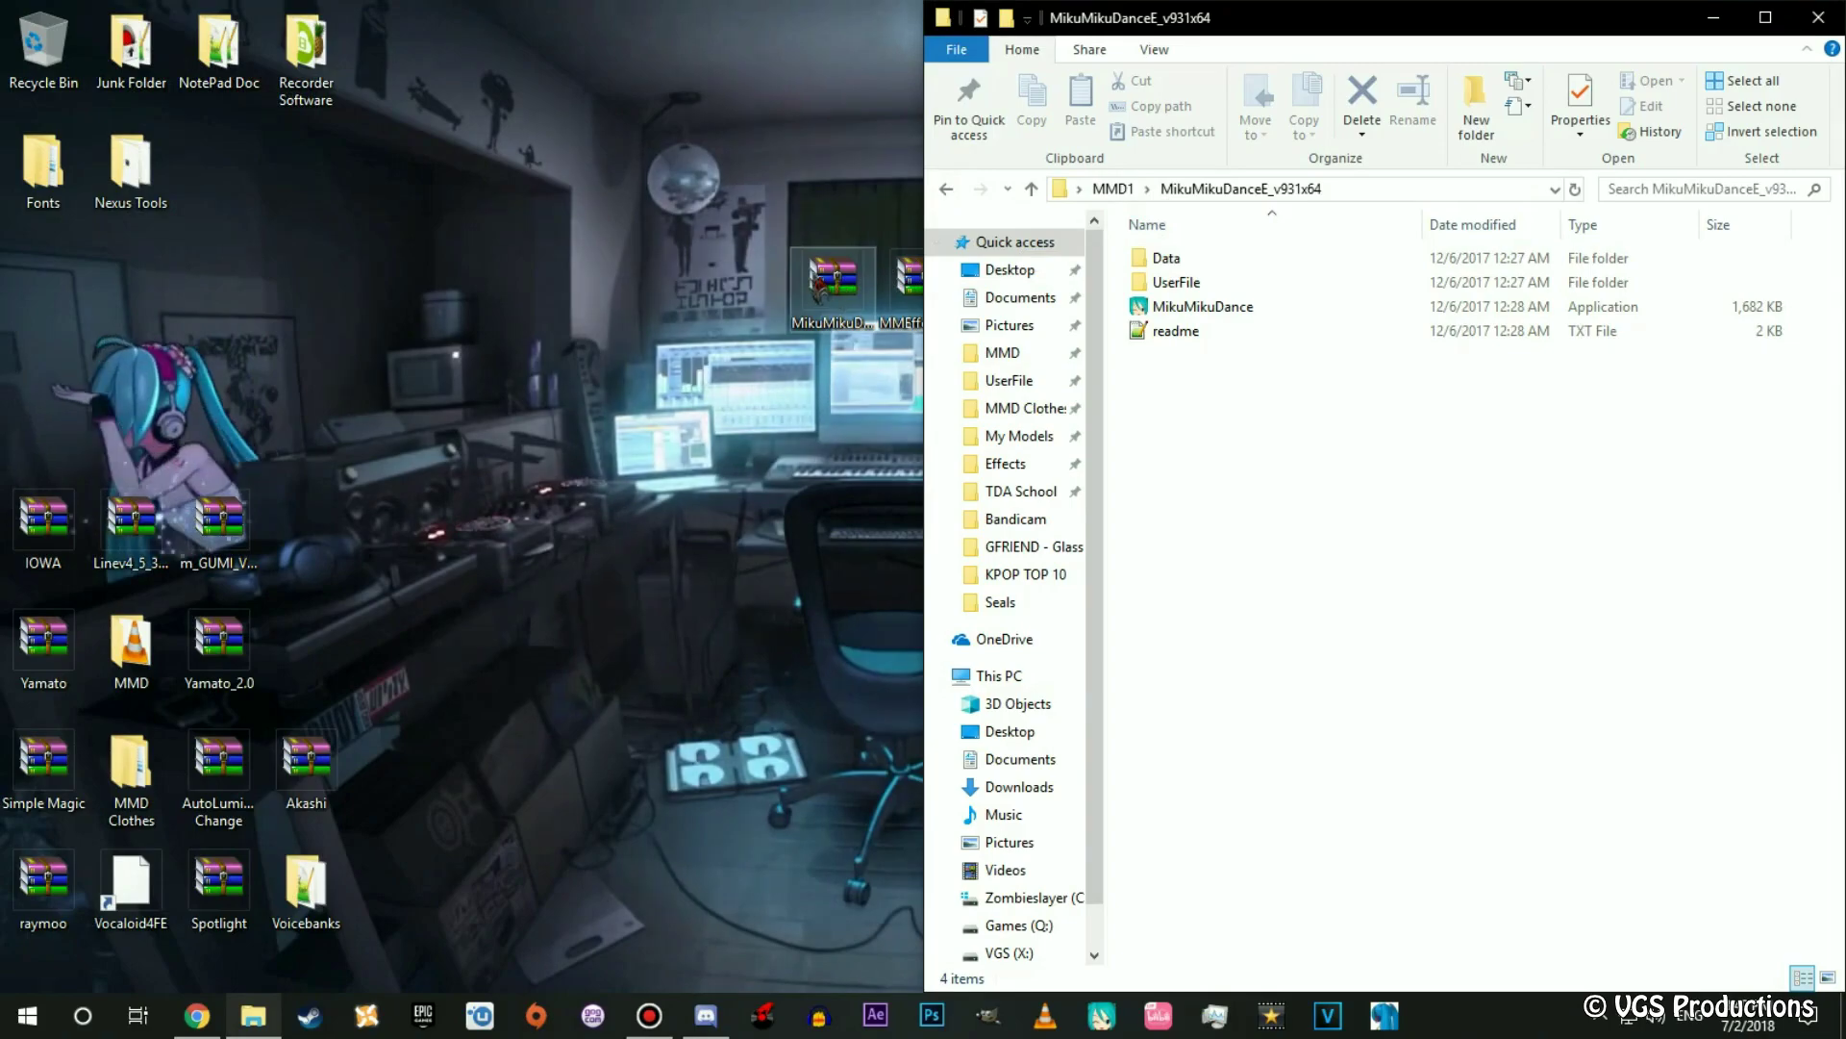
Recycle the MMD zip and open the MMEffect_v037x64_English folder in WinRAR on the left.
drag(833, 287, 43, 48)
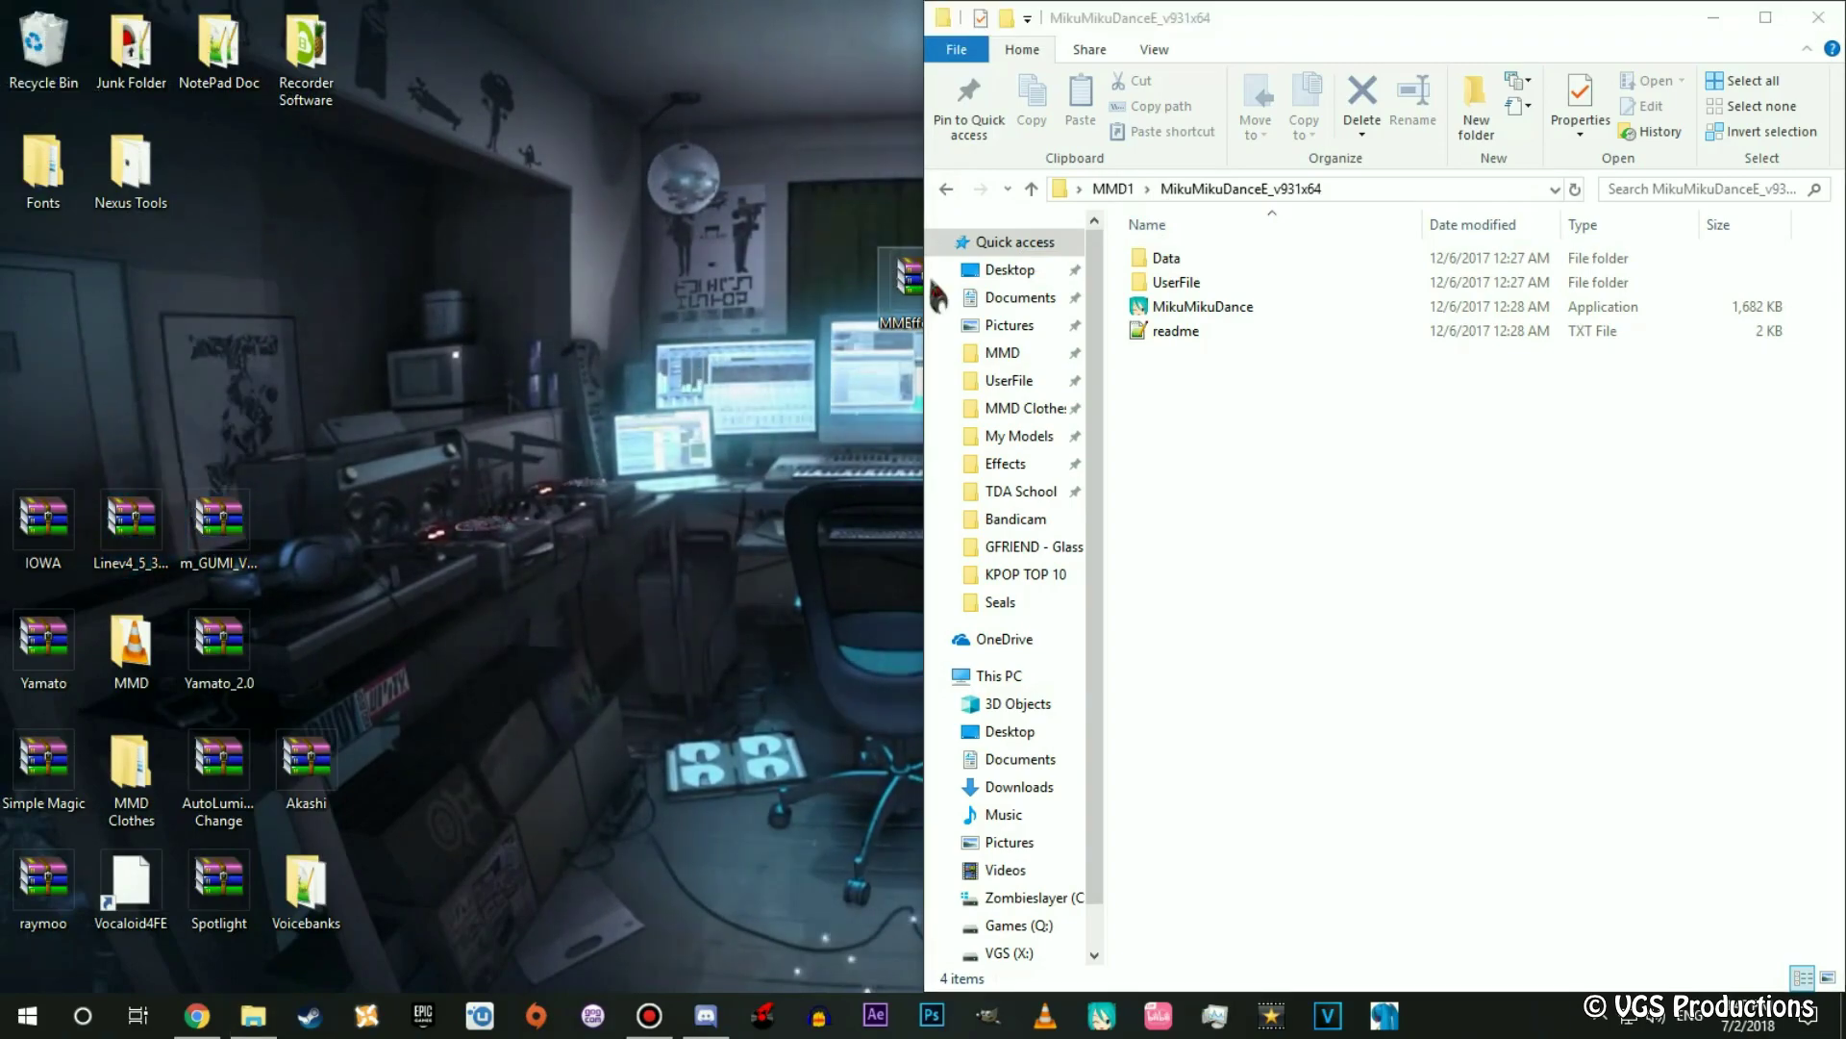
drag(908, 279, 570, 289)
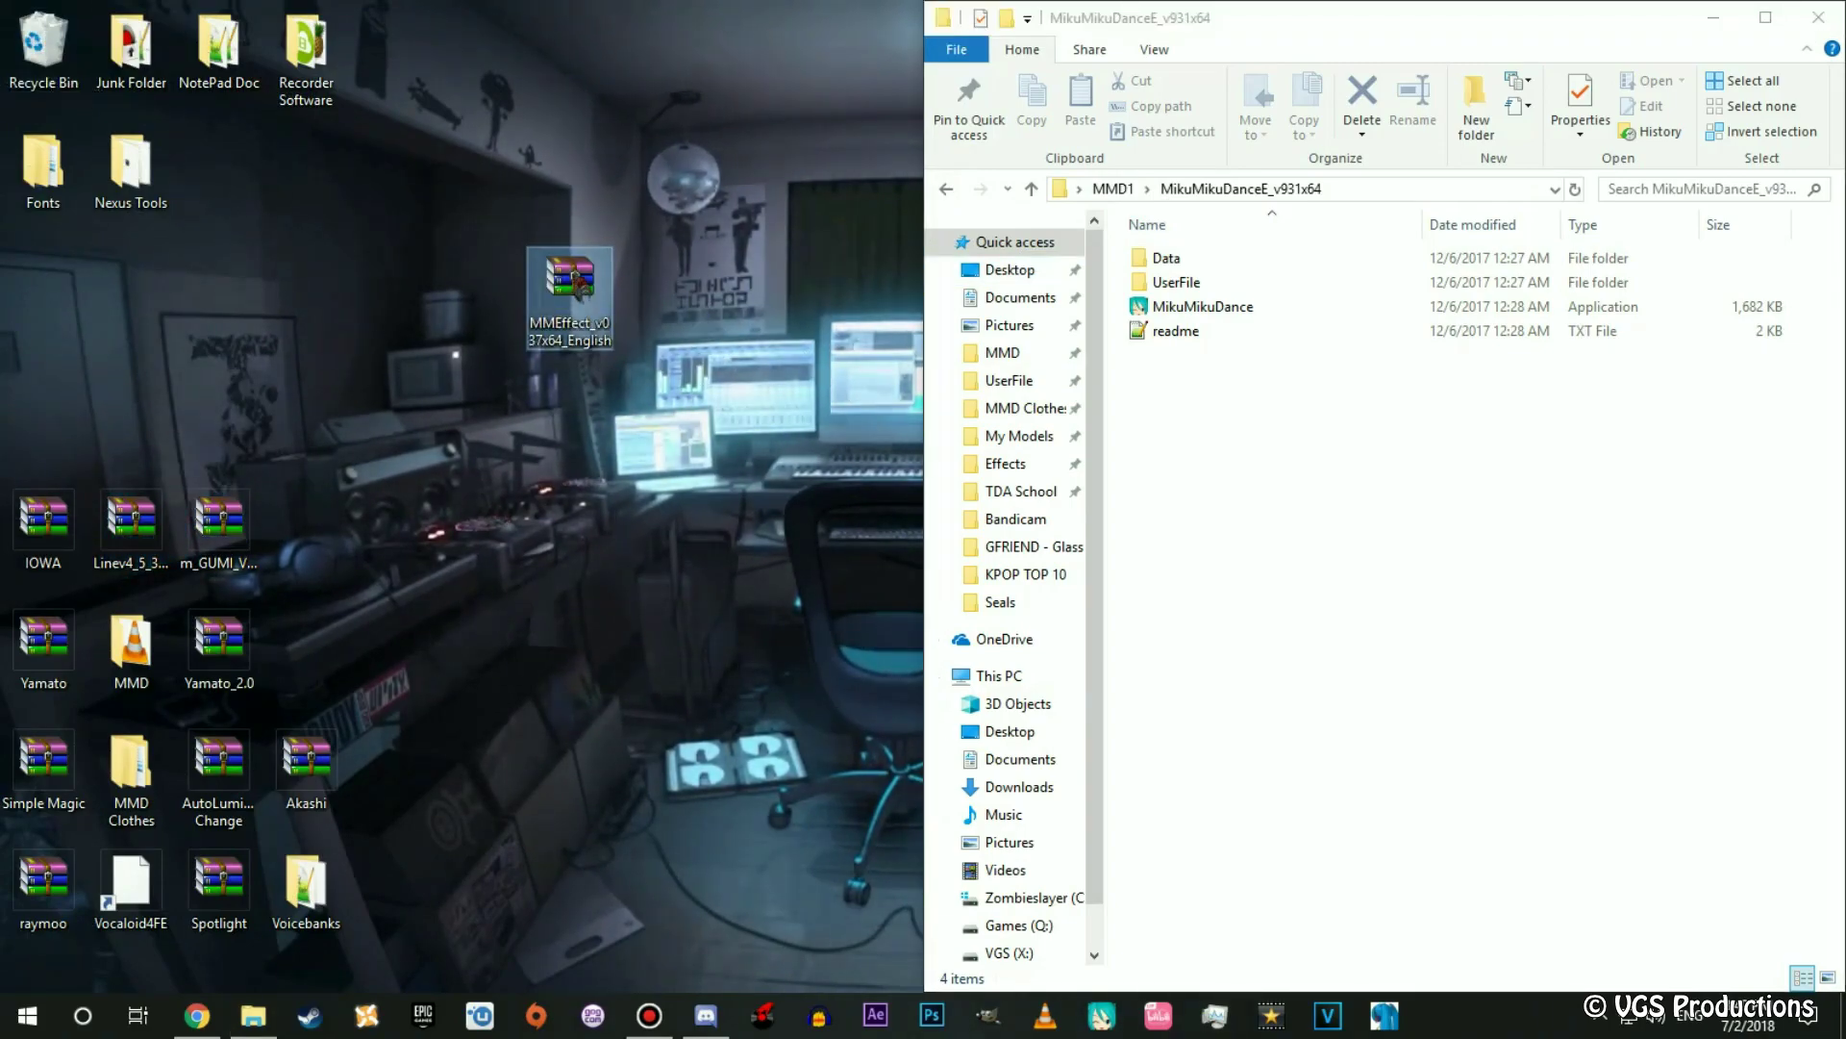
double_click(570, 280)
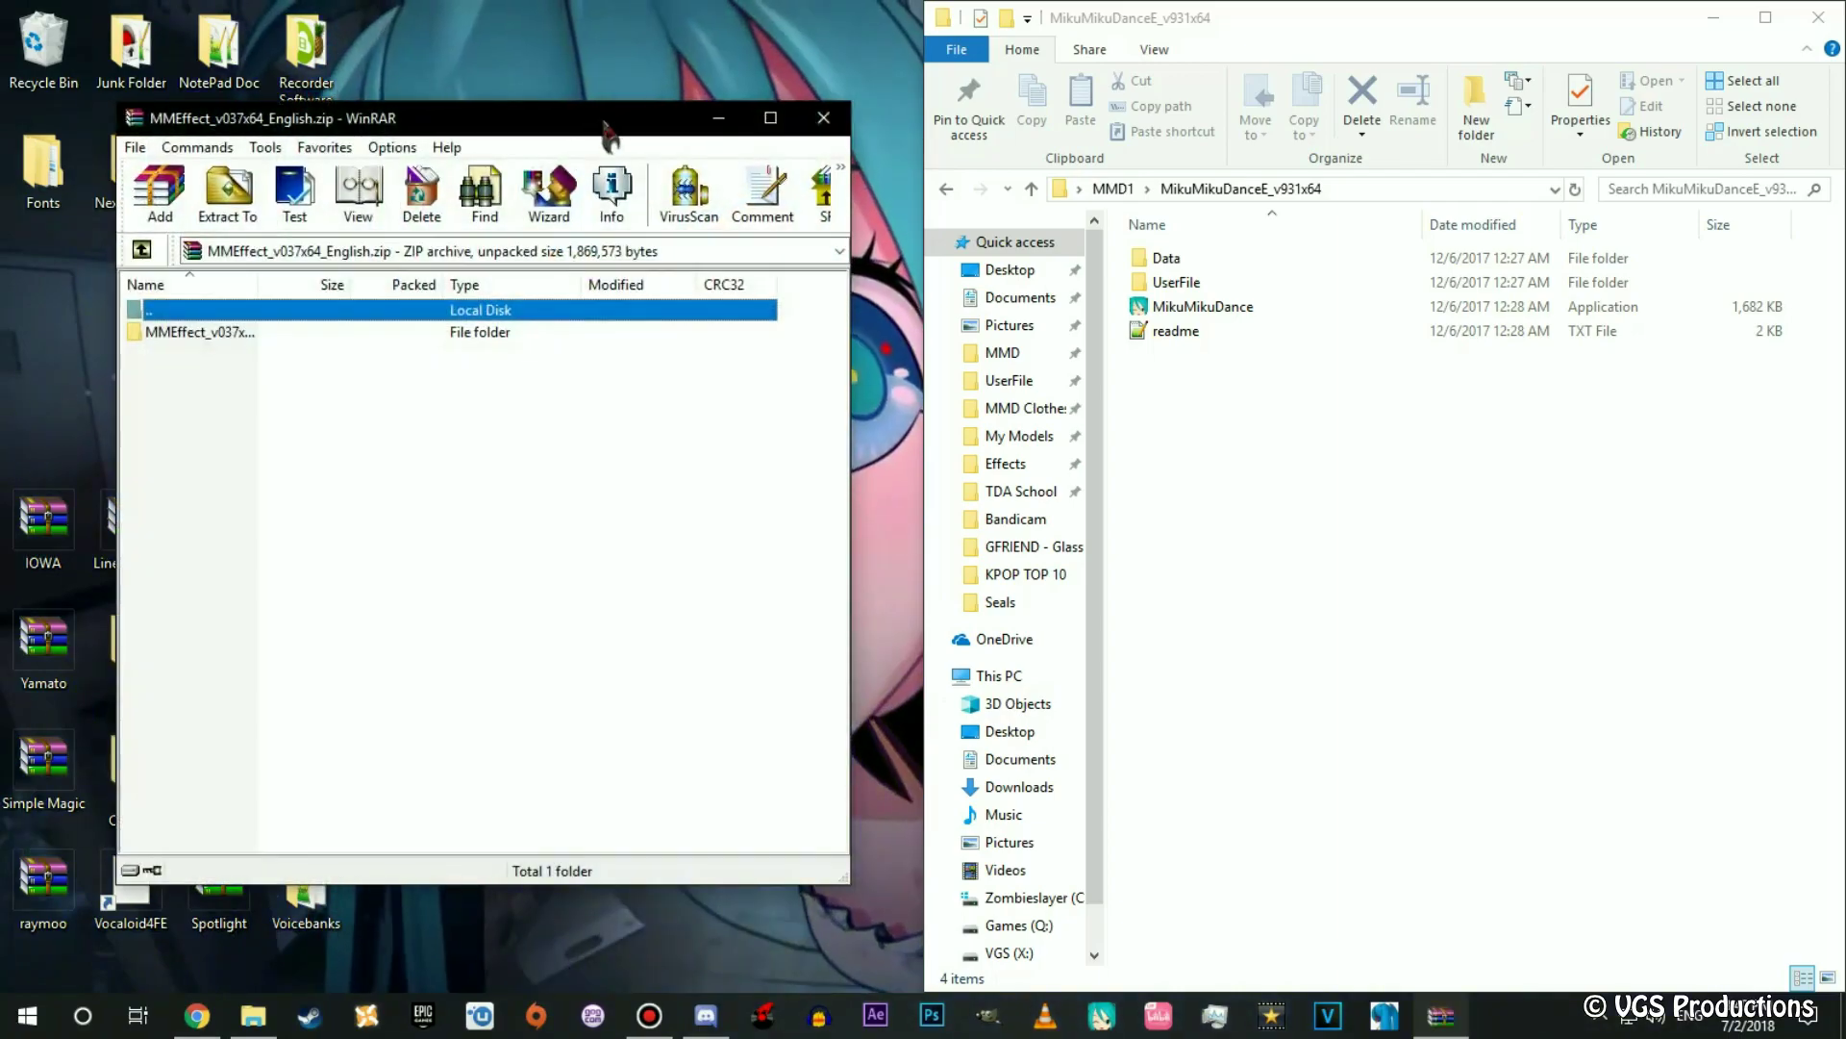
drag(675, 116, 0, 390)
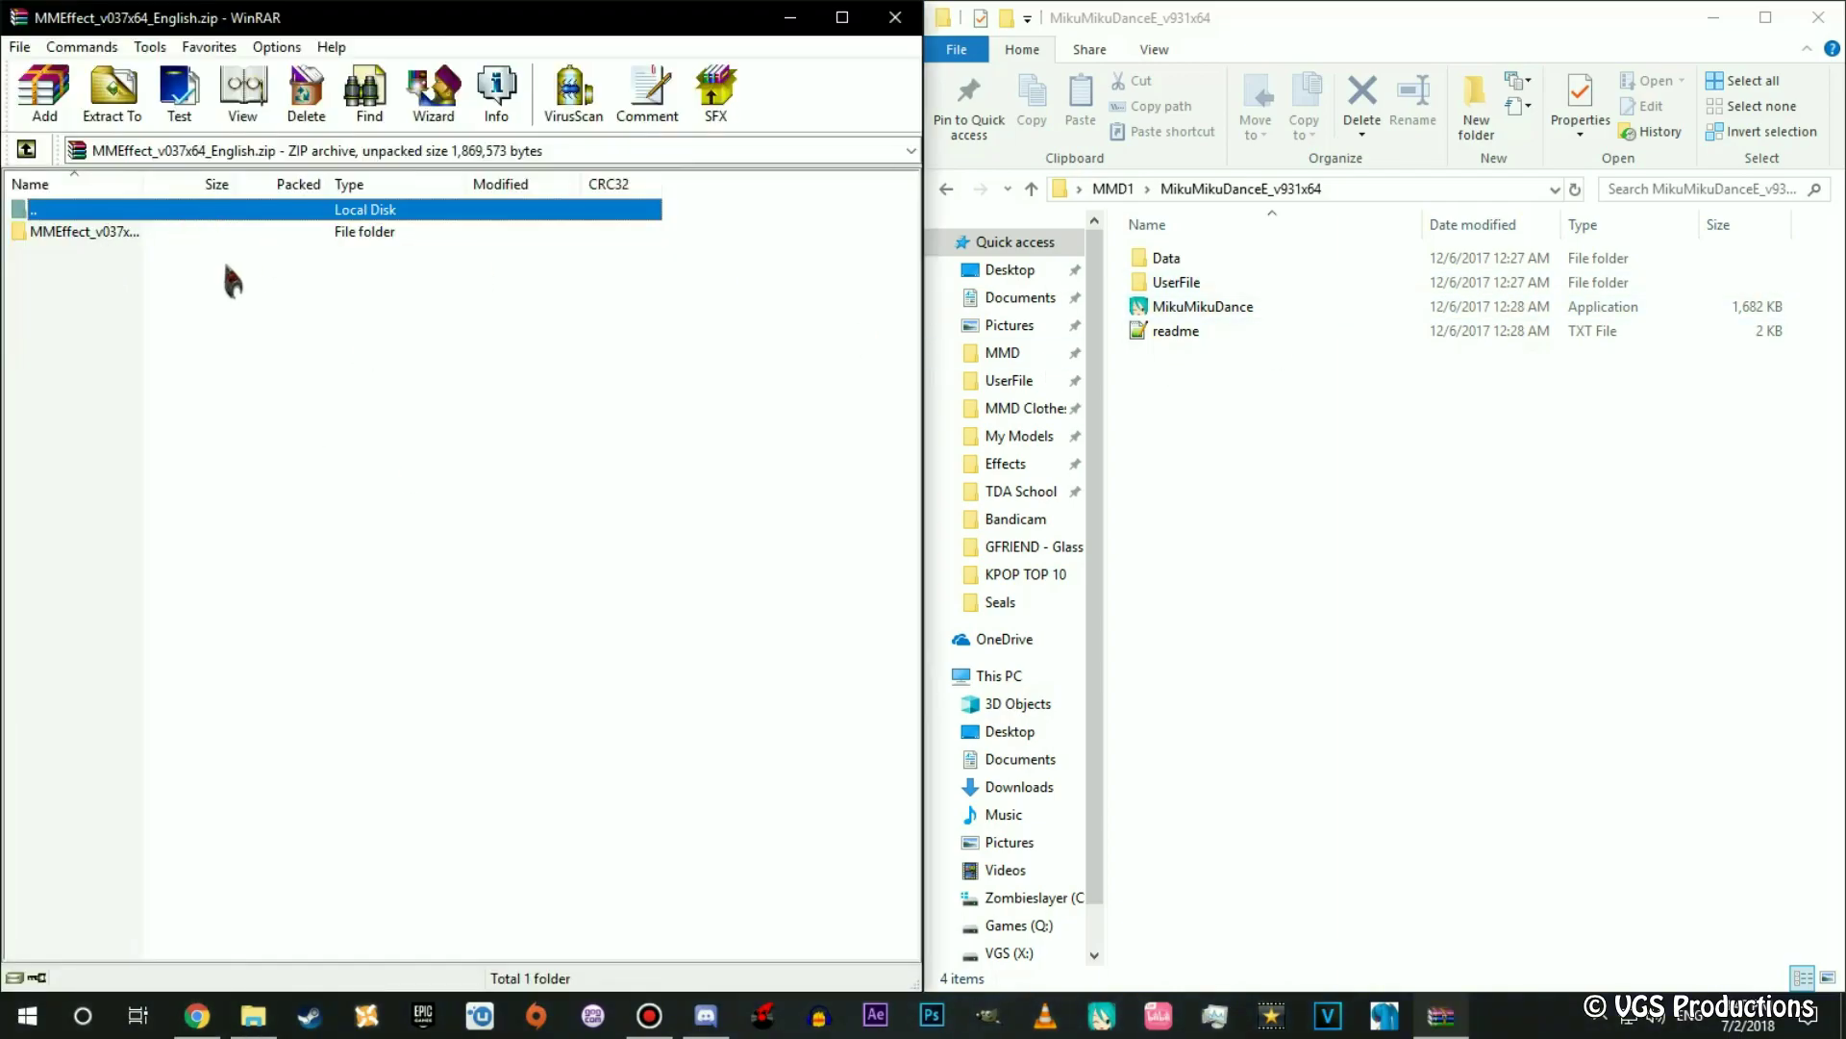
double_click(88, 233)
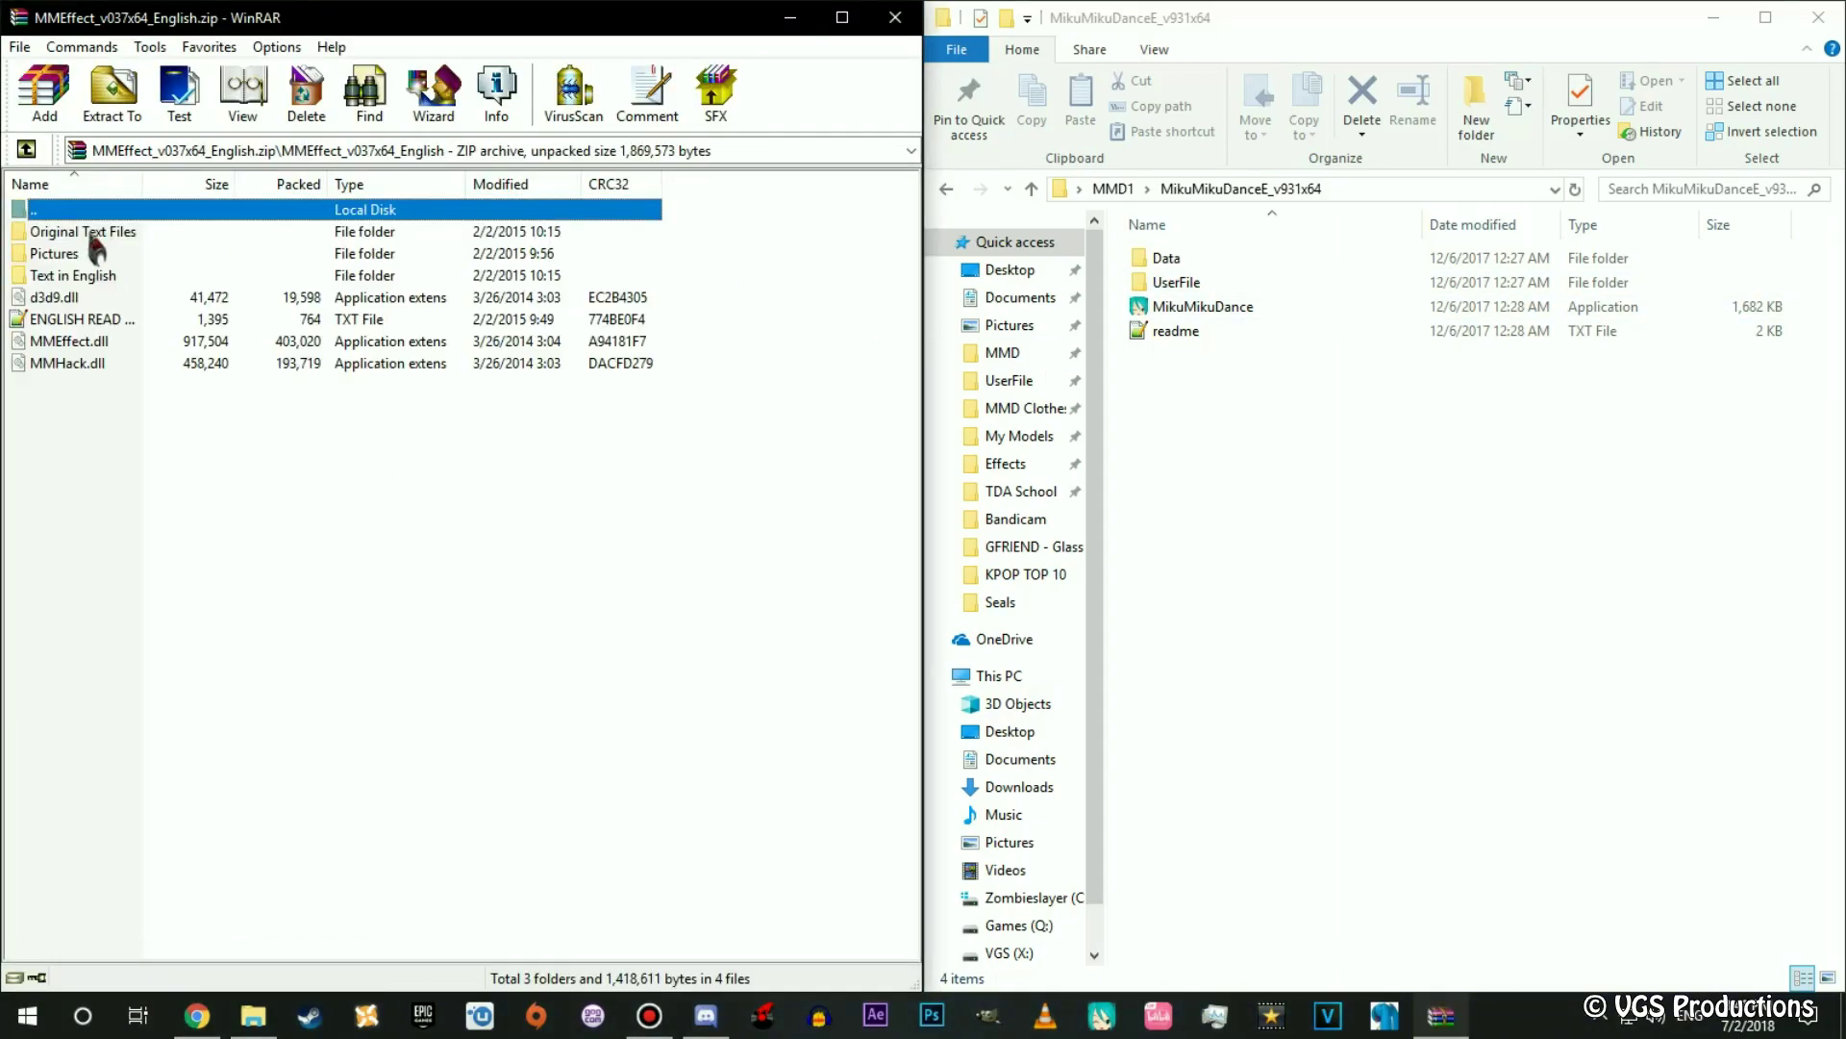
Copy d3d9.dll, MMEffect.dll and MMHack.dll into the MikuMikuDanceE_v931x64 folder.
click(62, 299)
ctrl+click(75, 341)
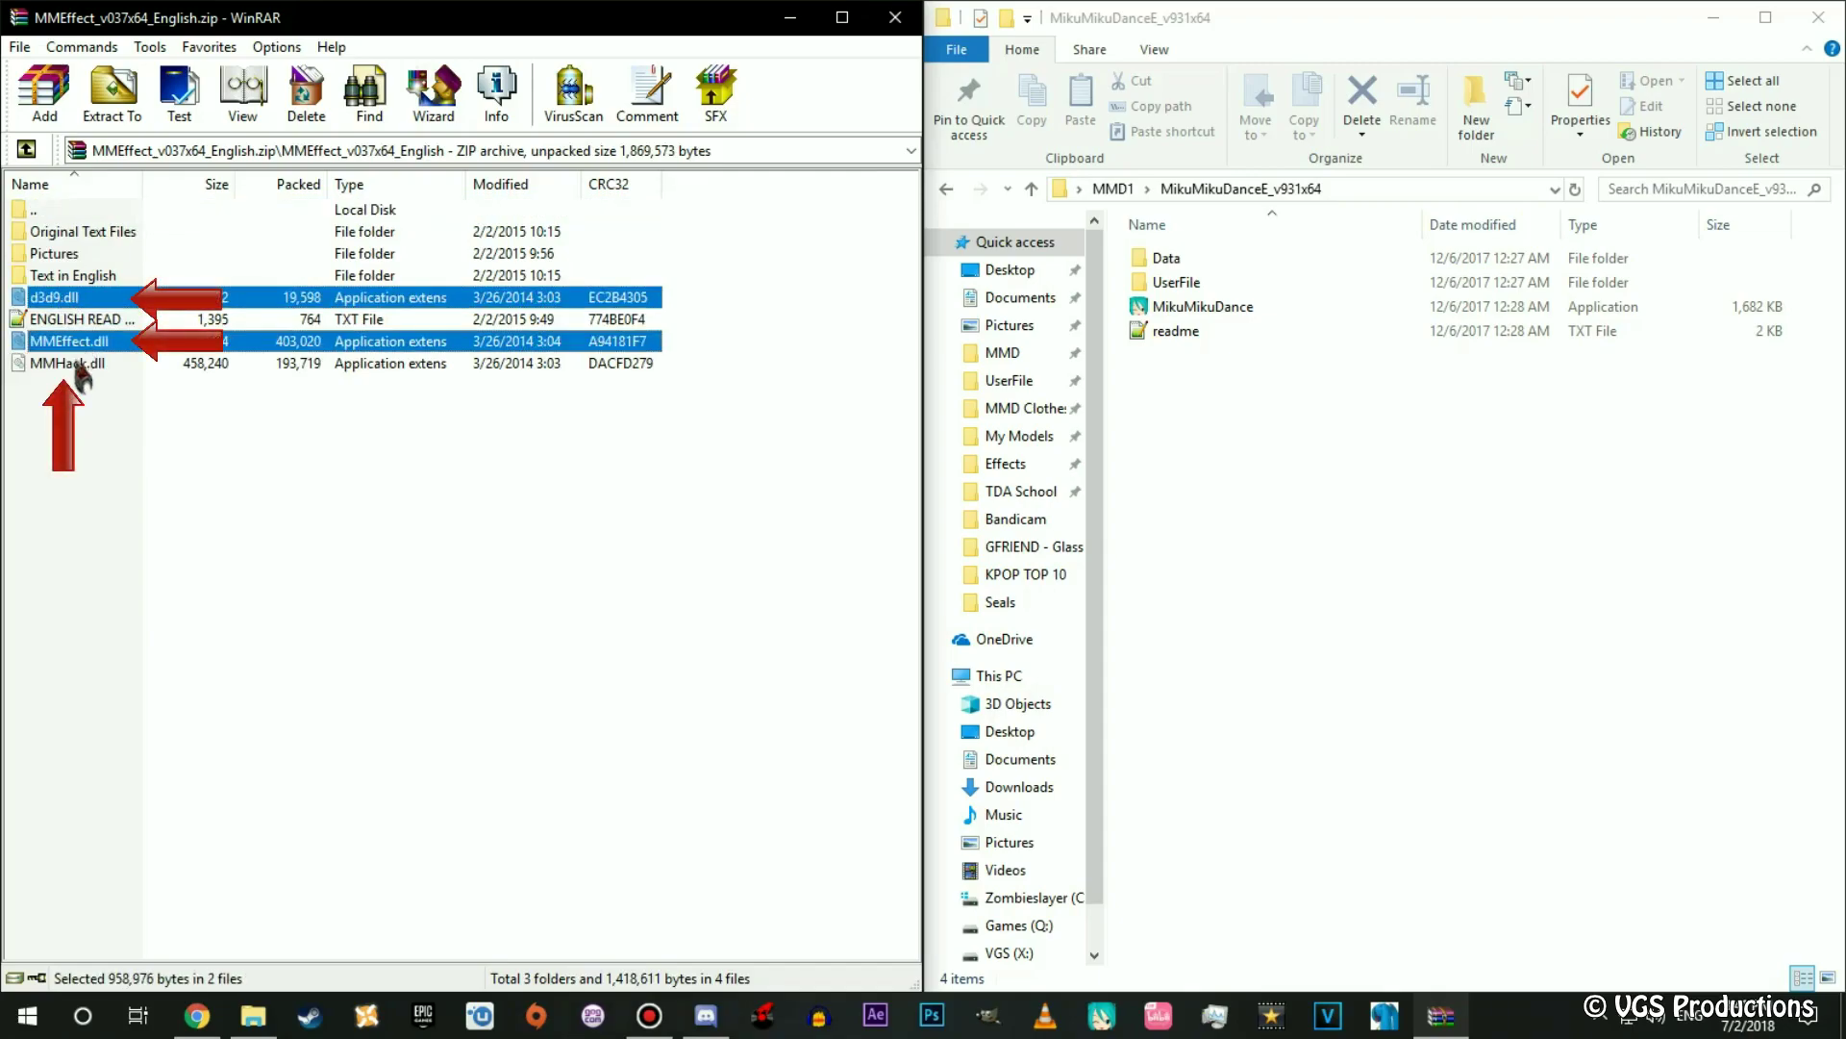
ctrl+click(77, 363)
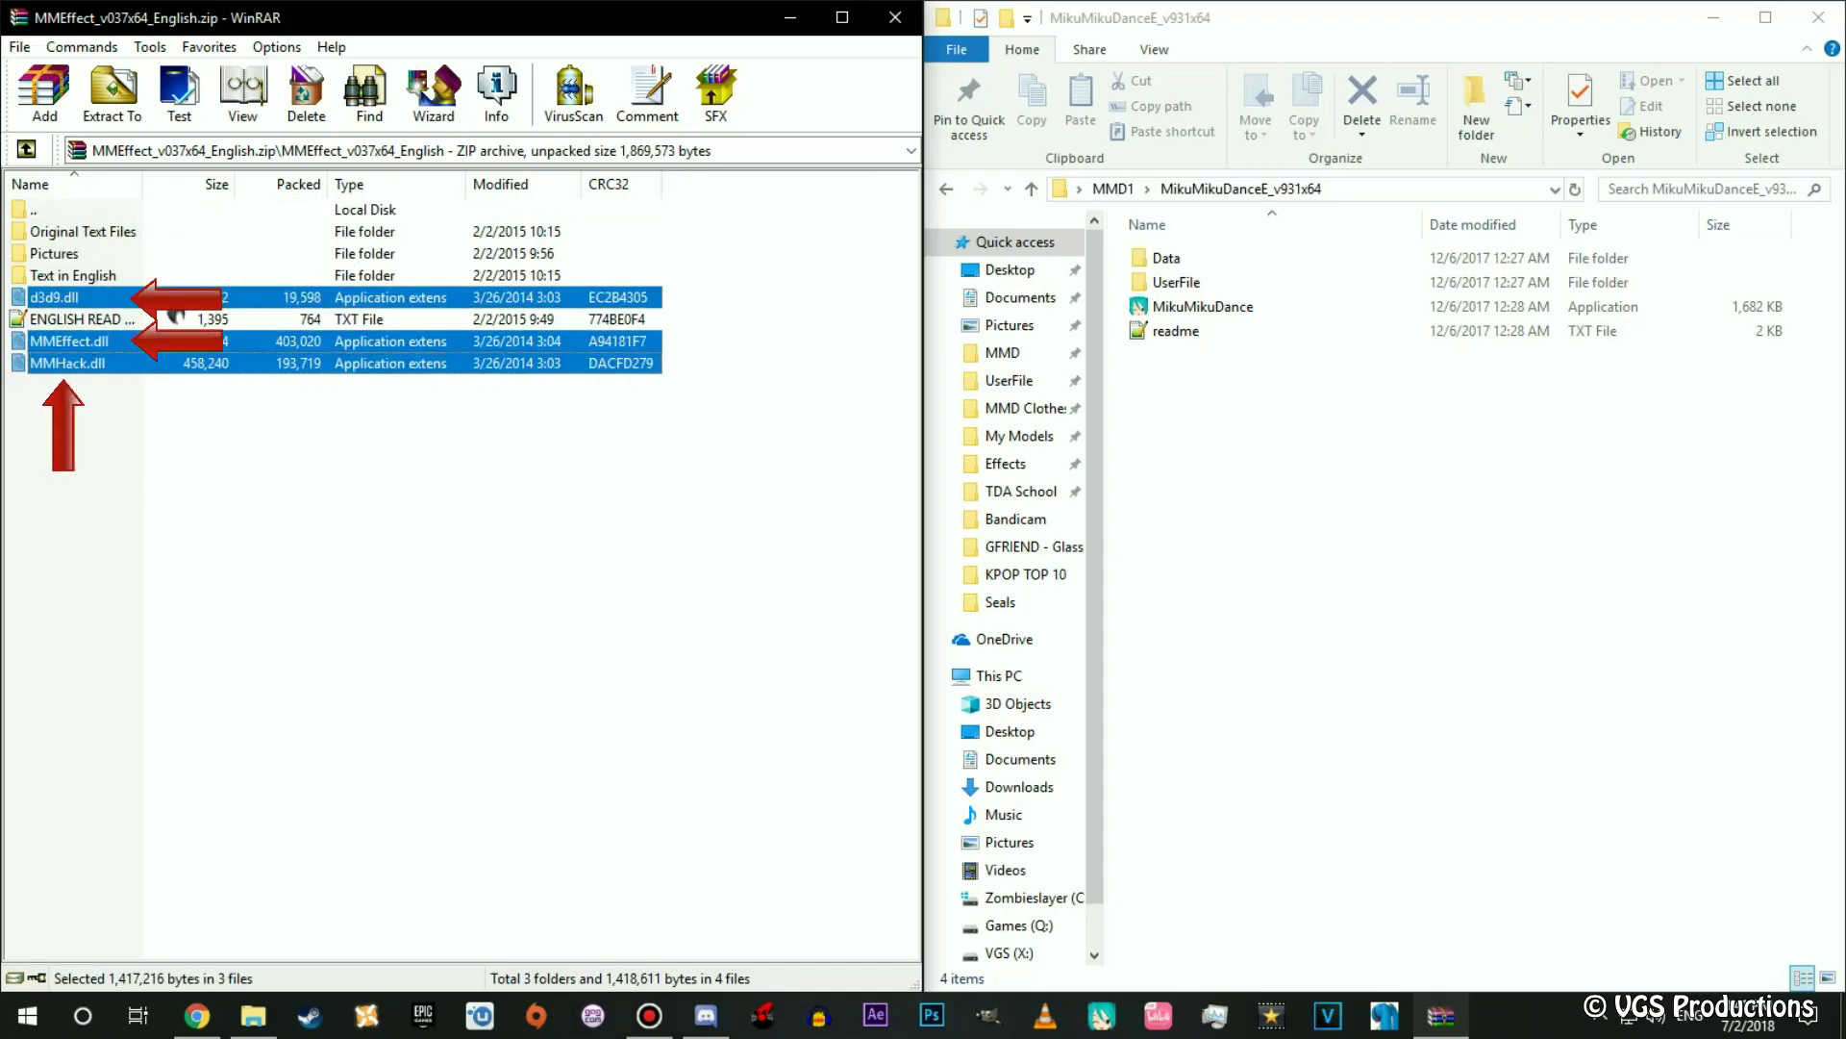
drag(71, 302, 1337, 447)
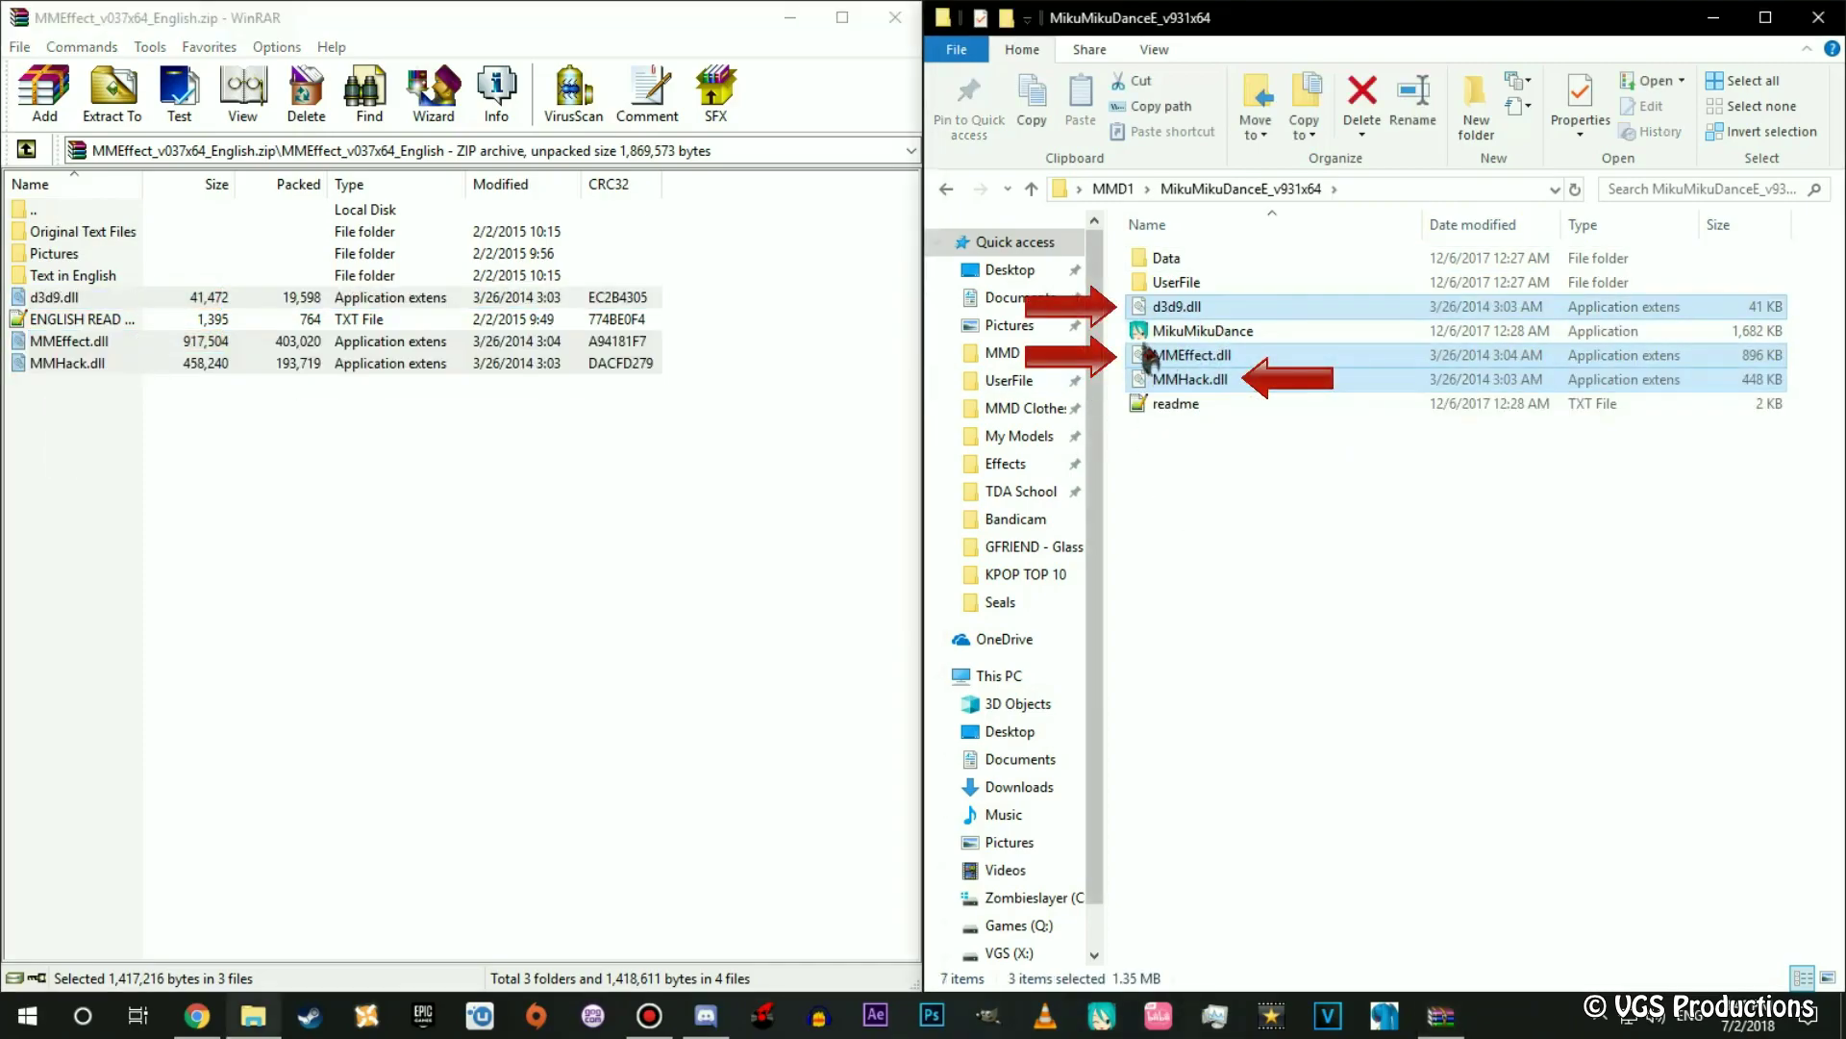
Go through the Data folder, the three DLLs, MikuMikuDance and readme in the folder.
click(1351, 598)
click(1170, 267)
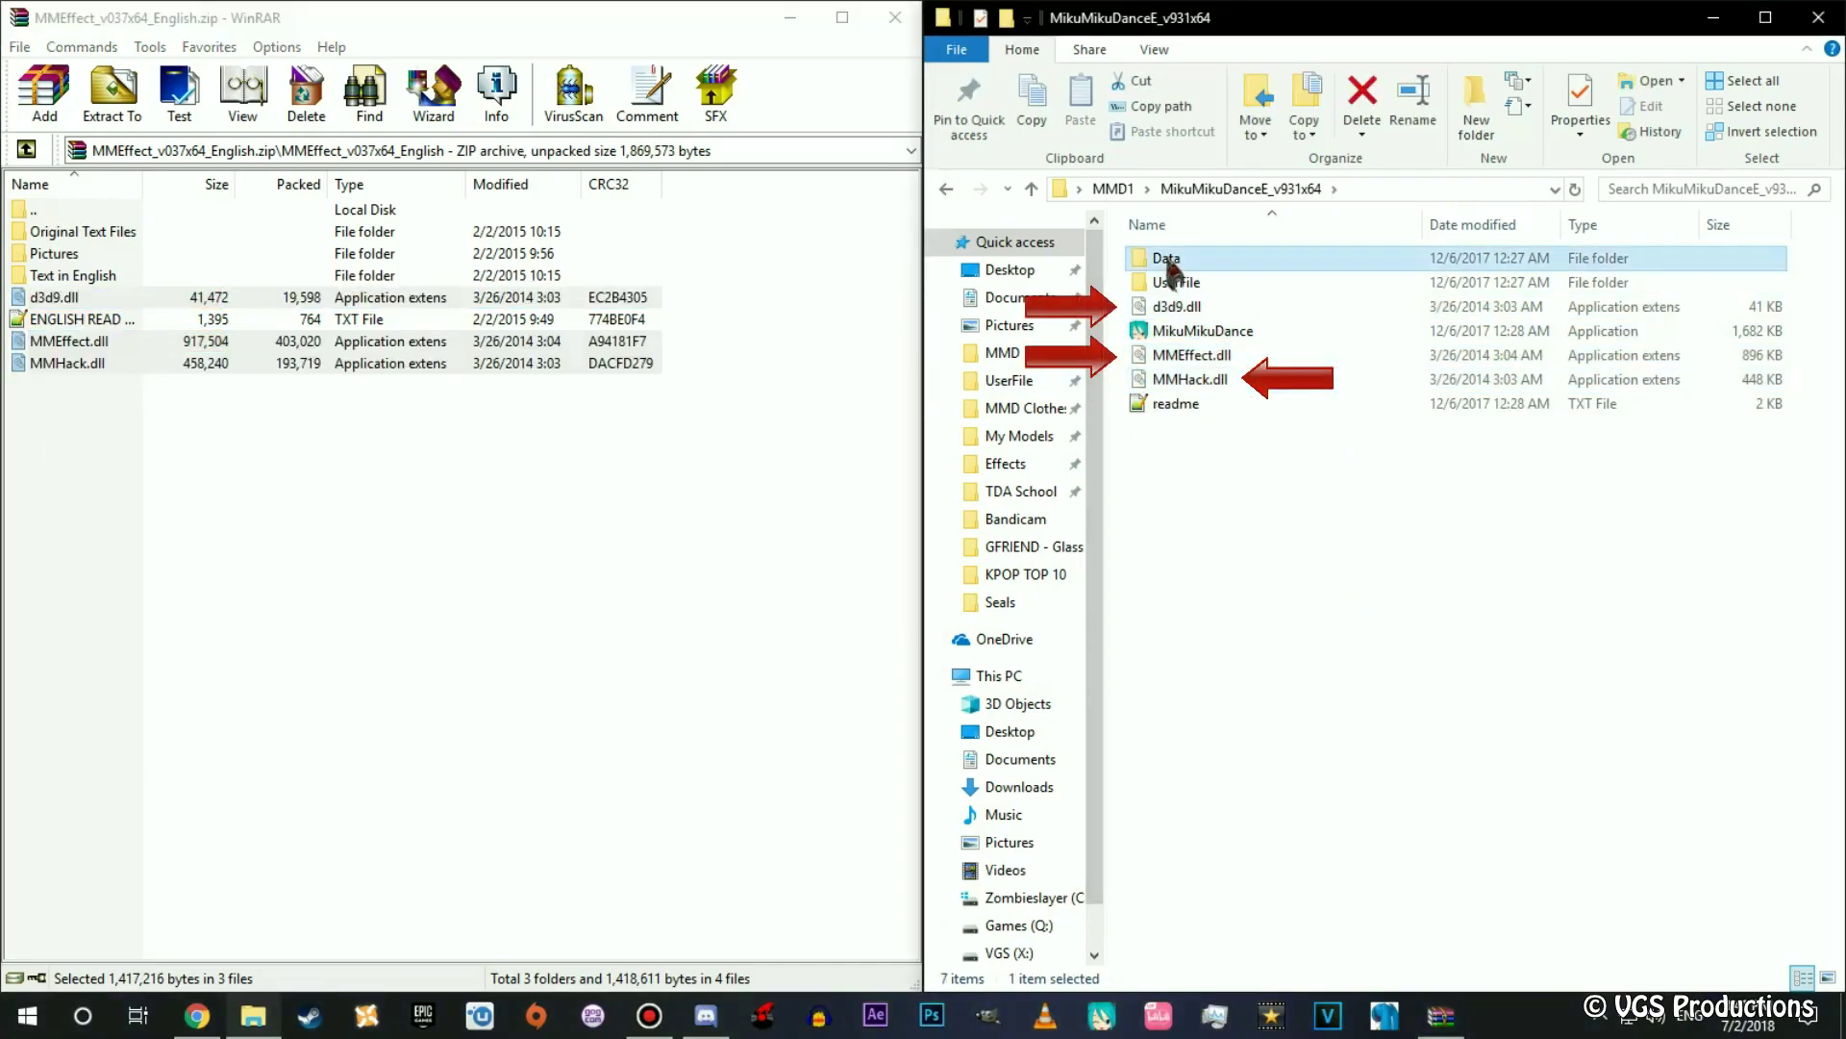
click(1175, 306)
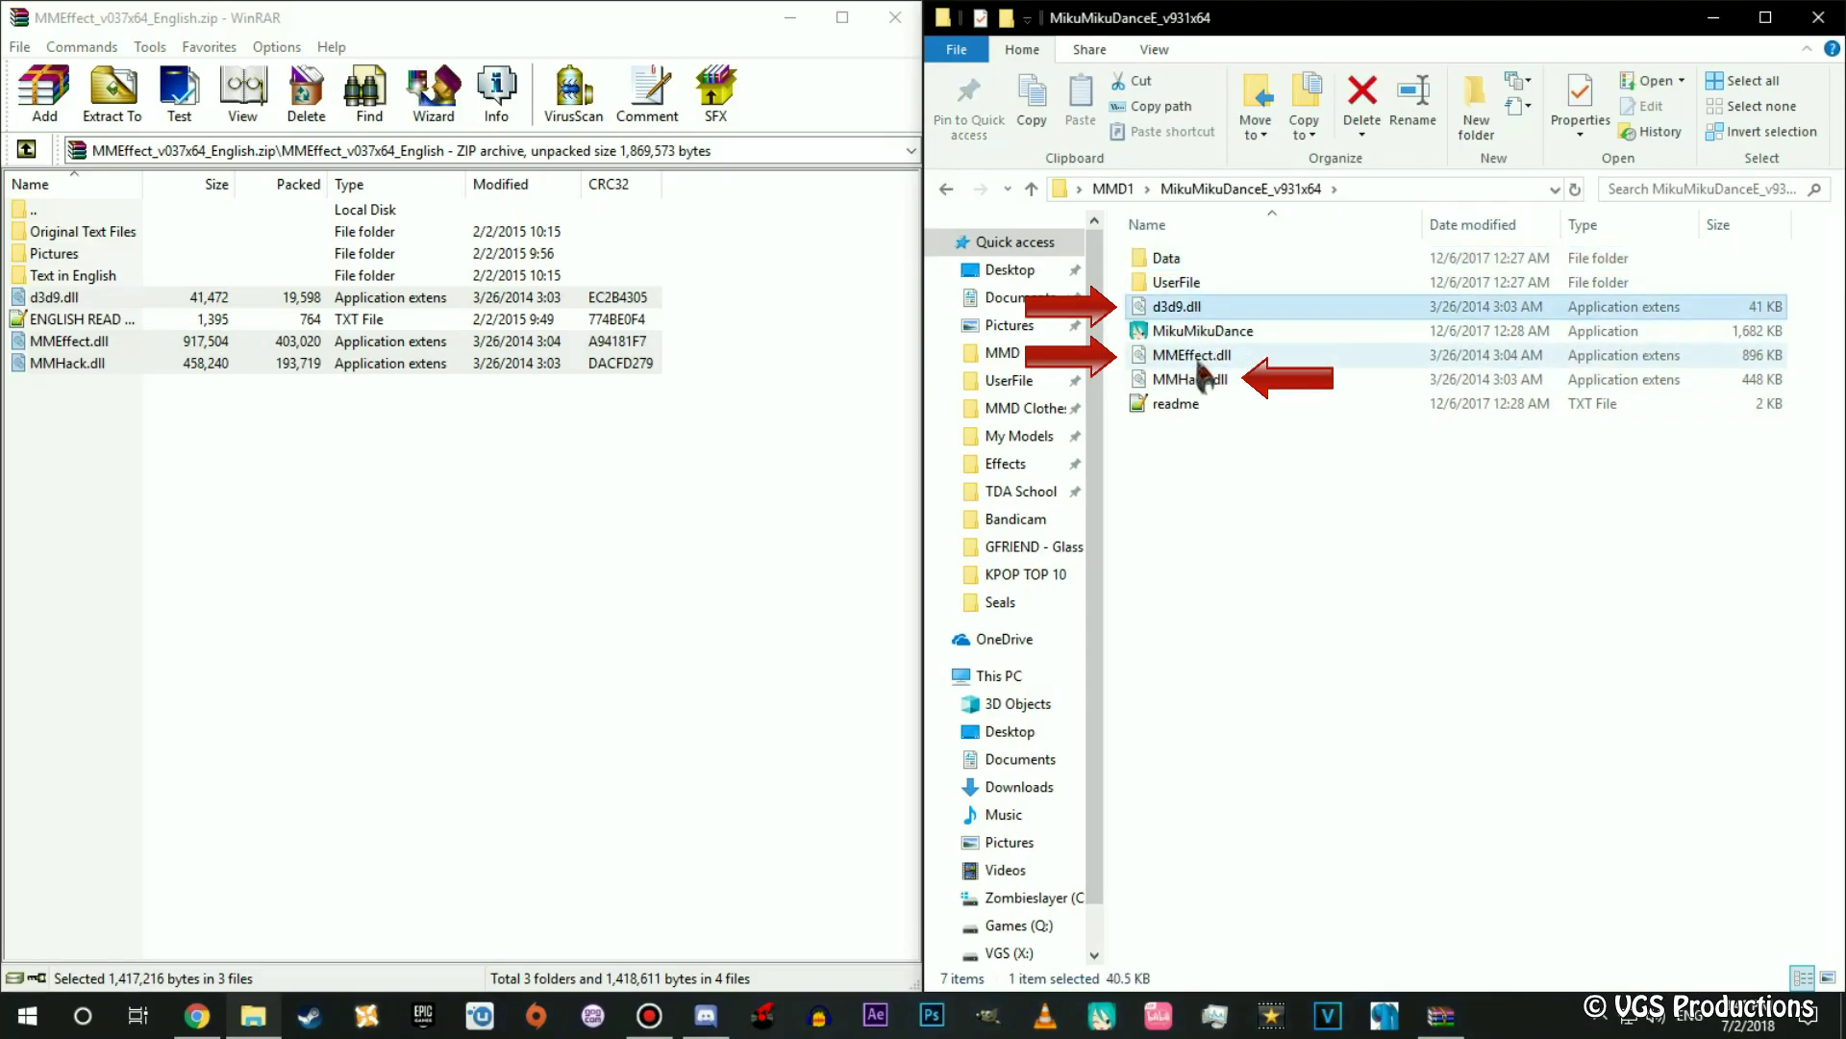
click(1193, 355)
click(1191, 378)
click(1192, 331)
click(1178, 403)
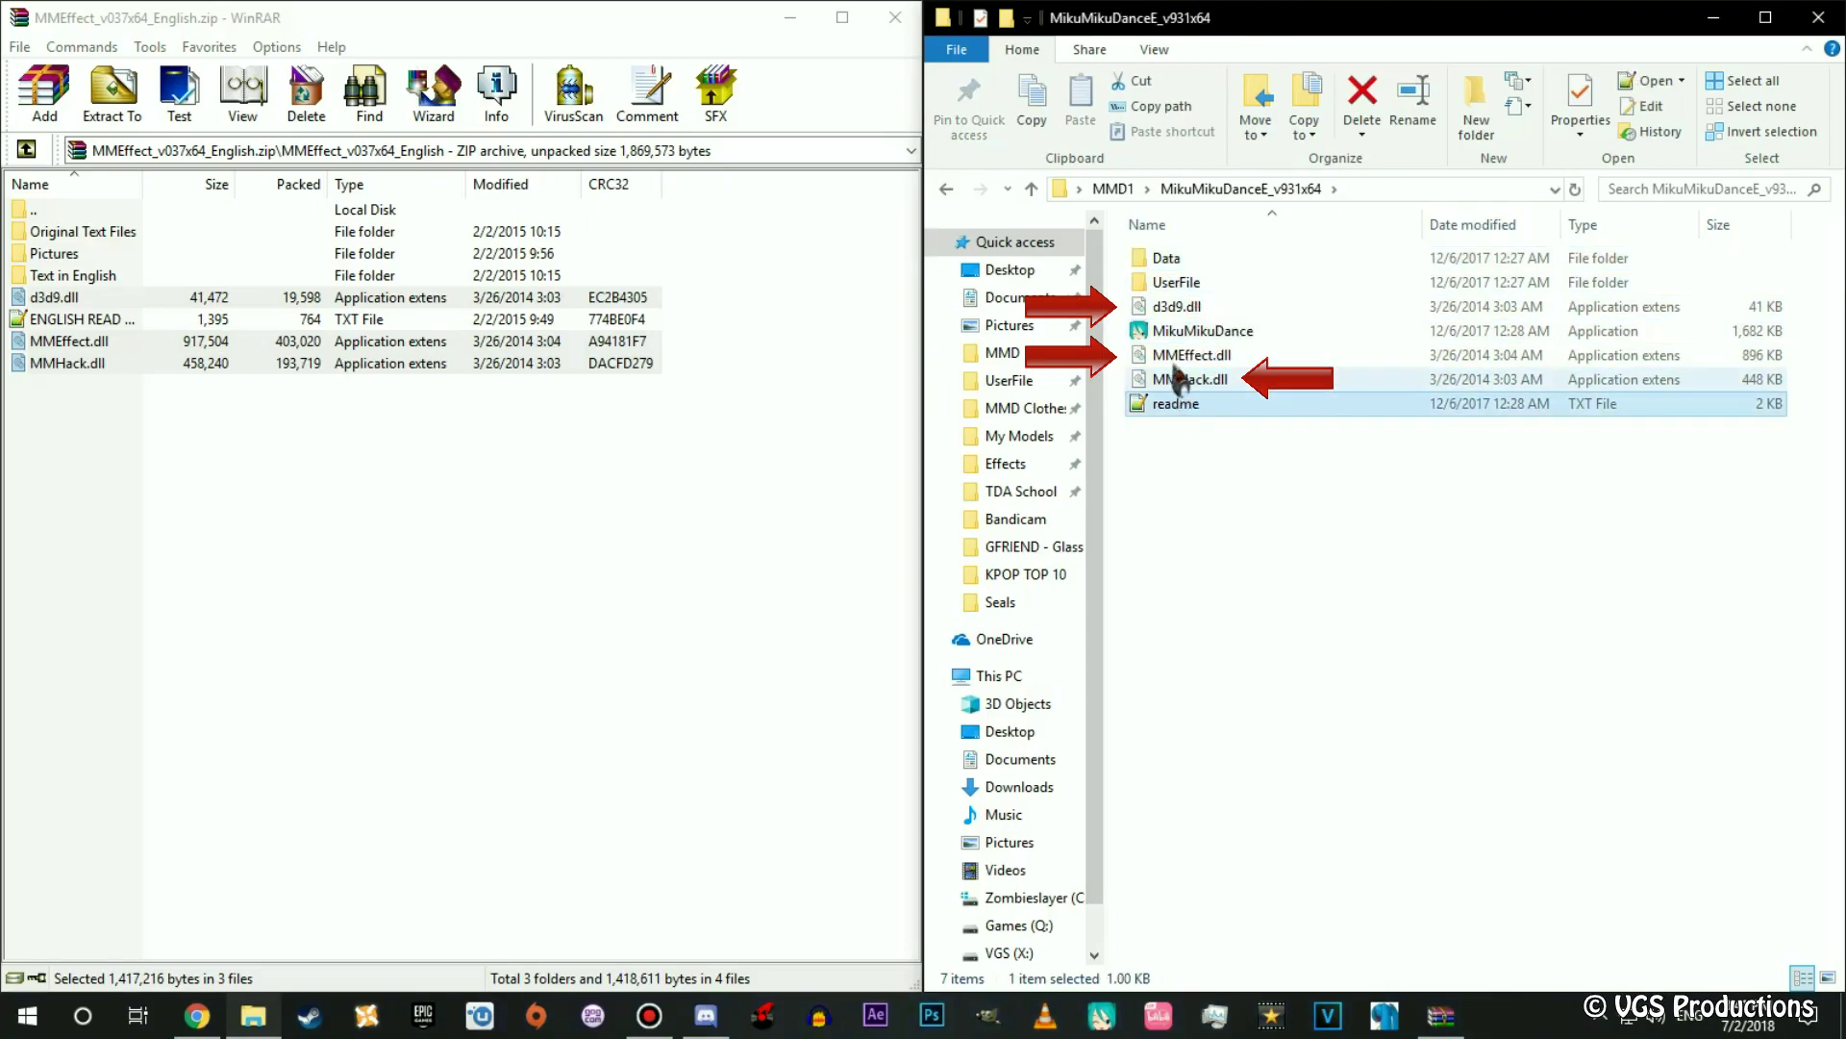
click(1183, 333)
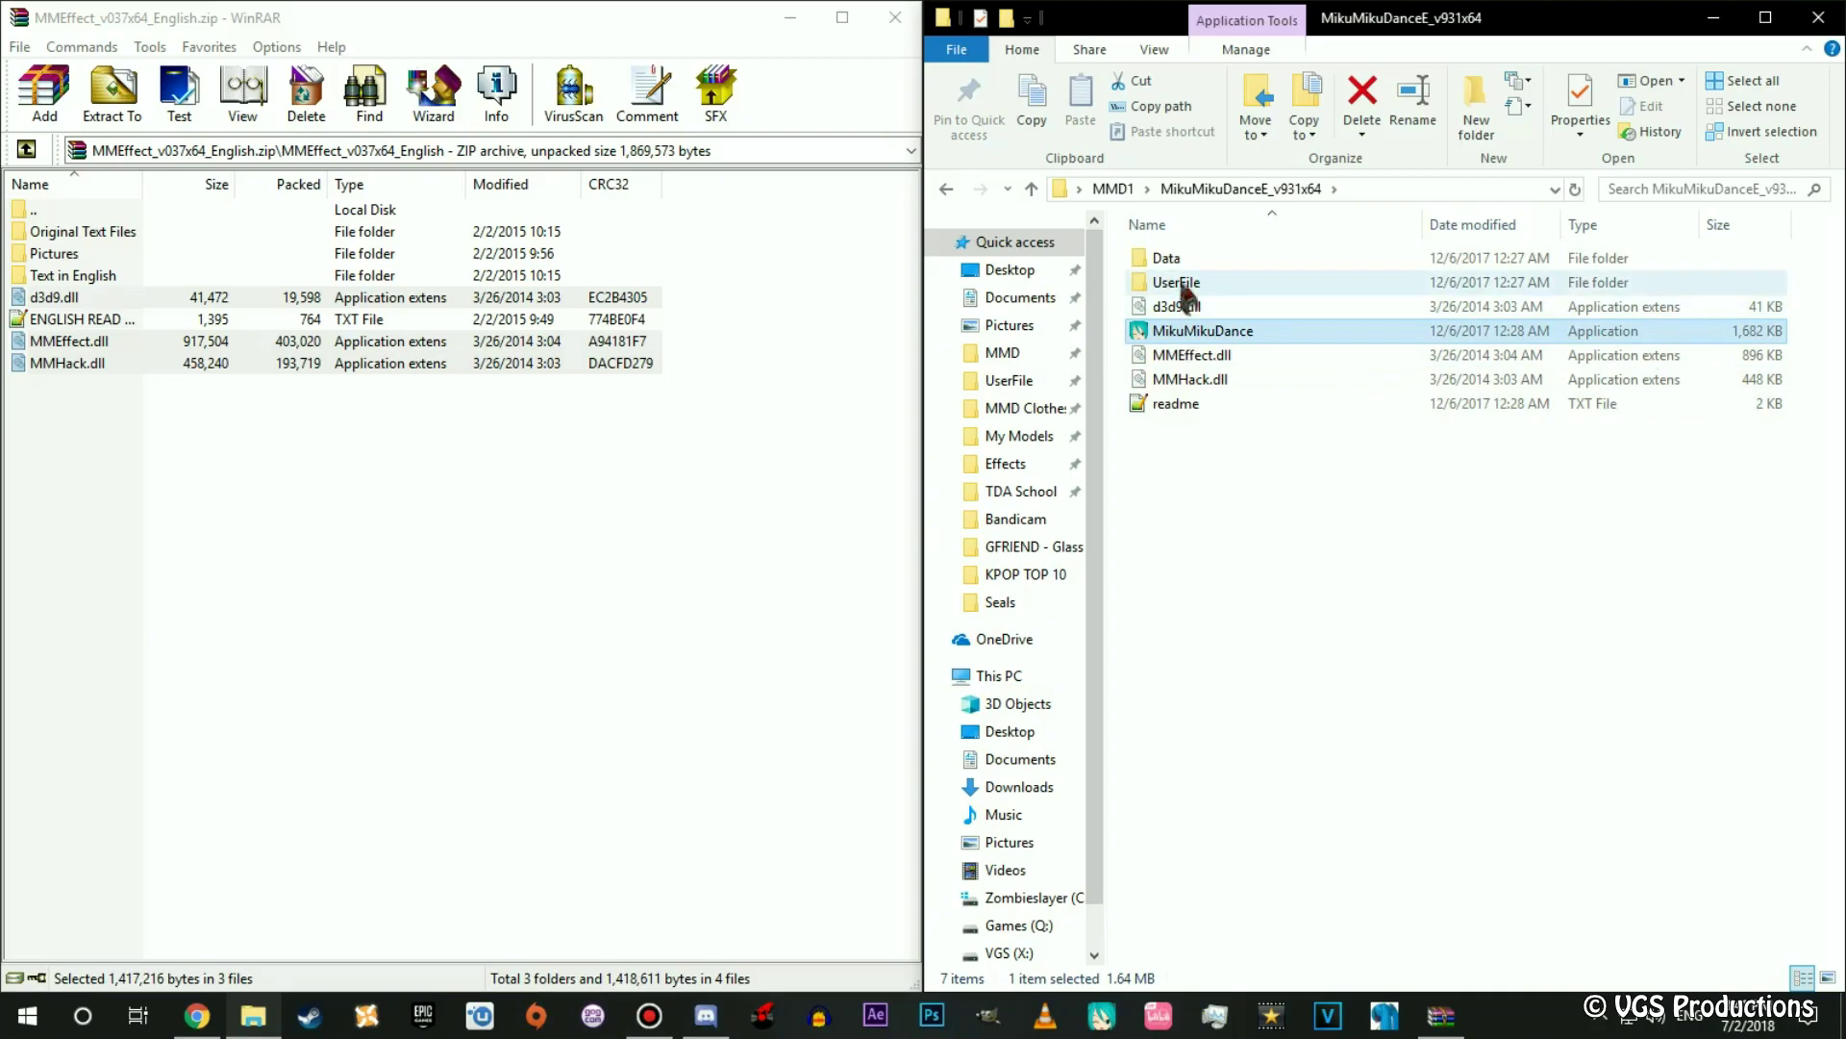
Look inside UserFile, return, close the MMEffect archive and select MikuMikuDance.exe.
double_click(1181, 283)
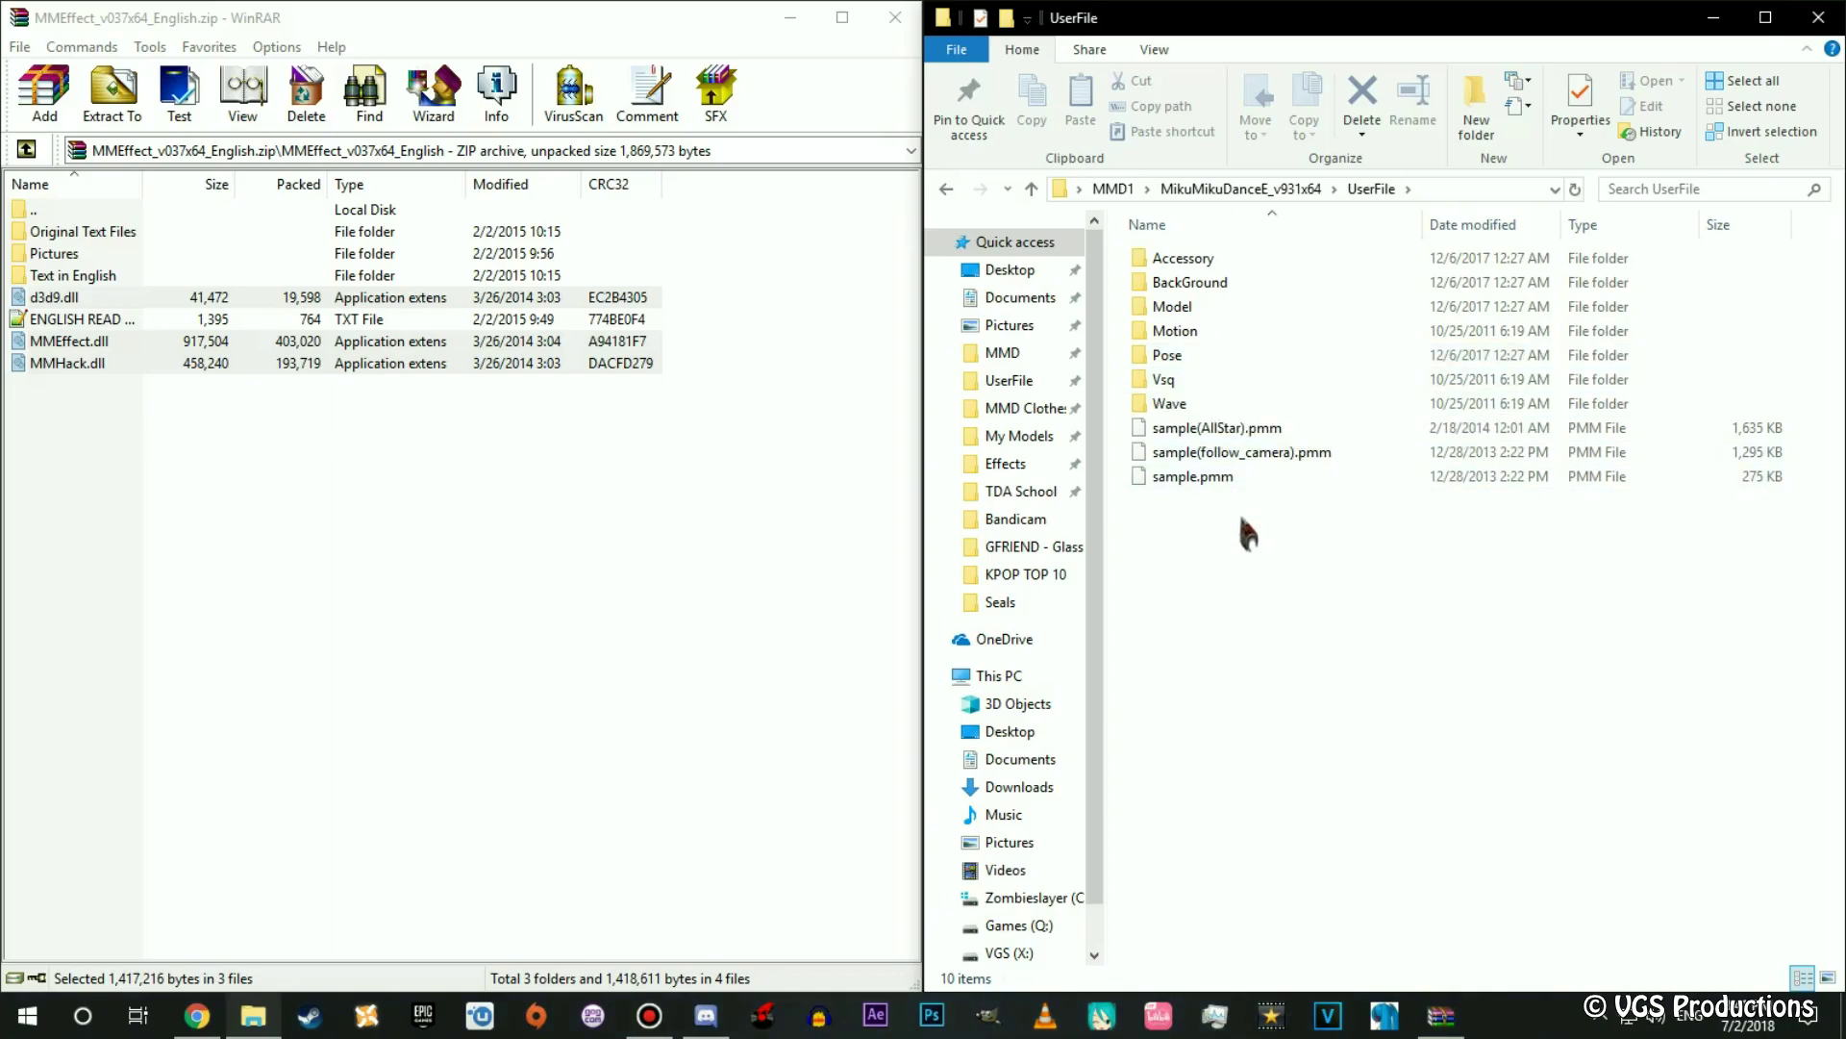
key(alt+Left)
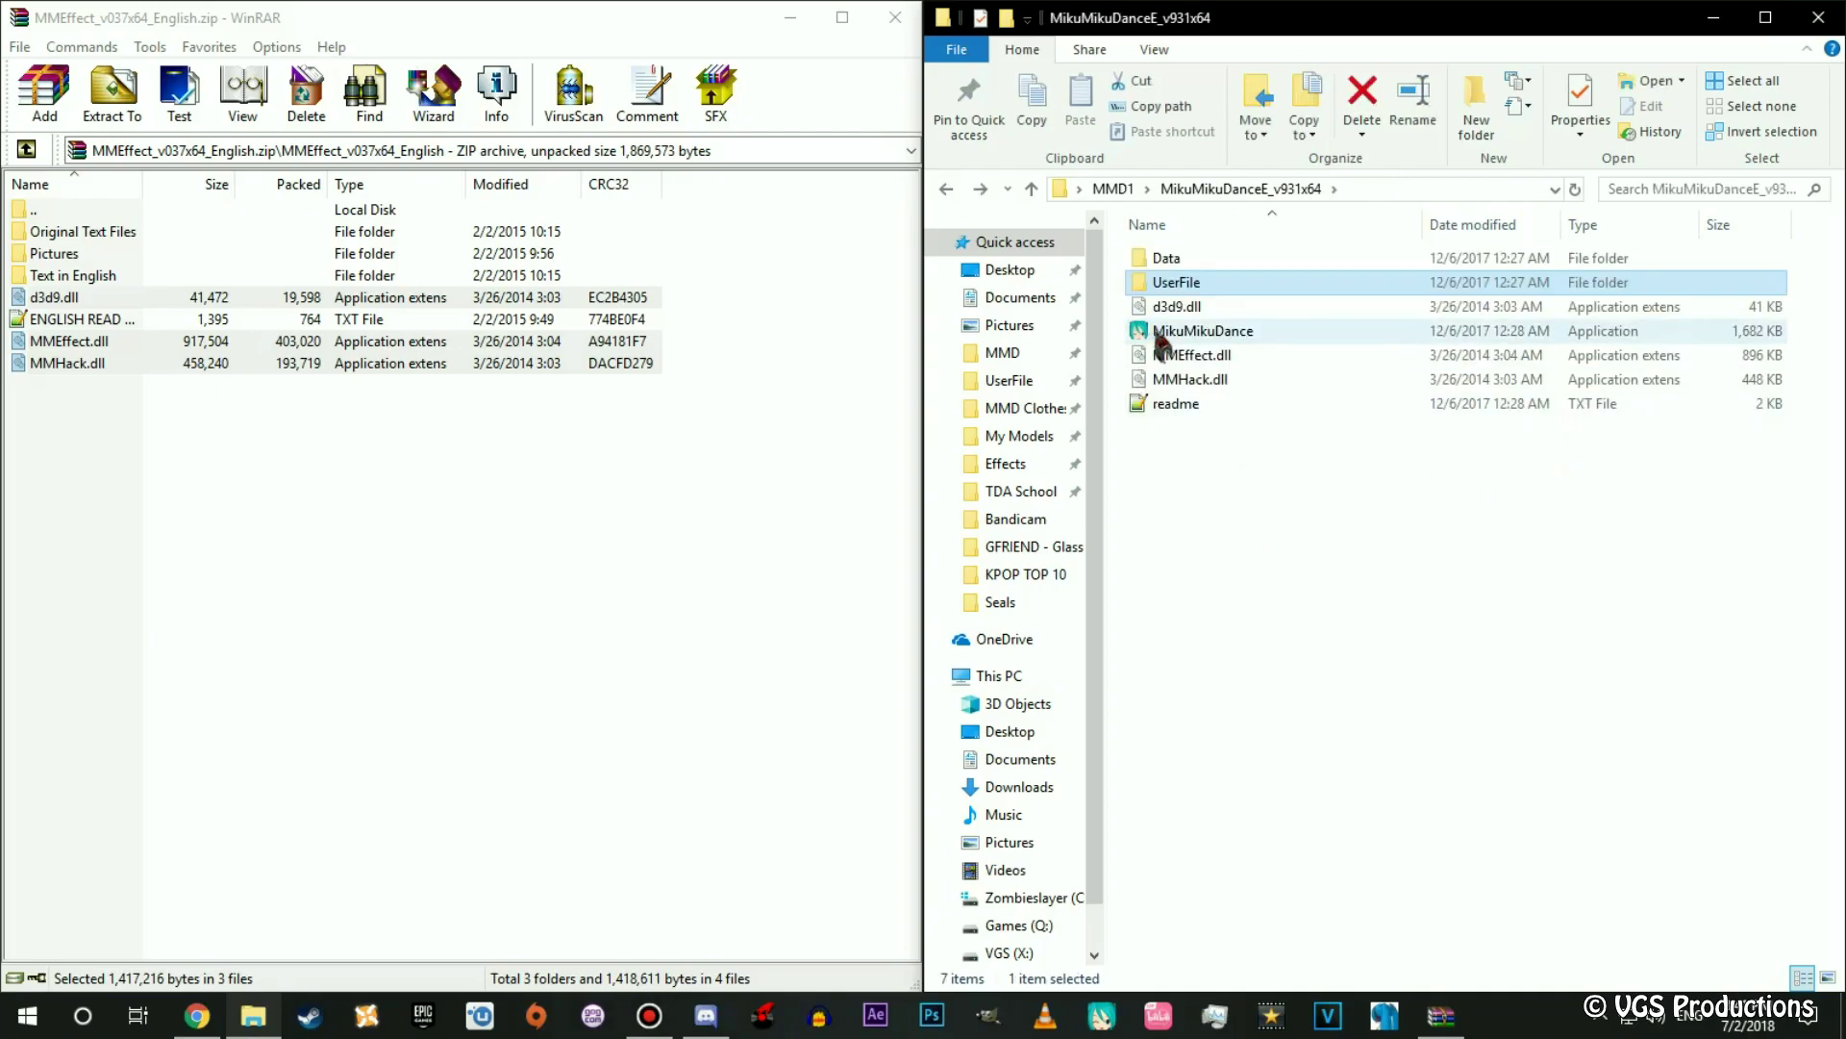
click(895, 17)
click(1149, 333)
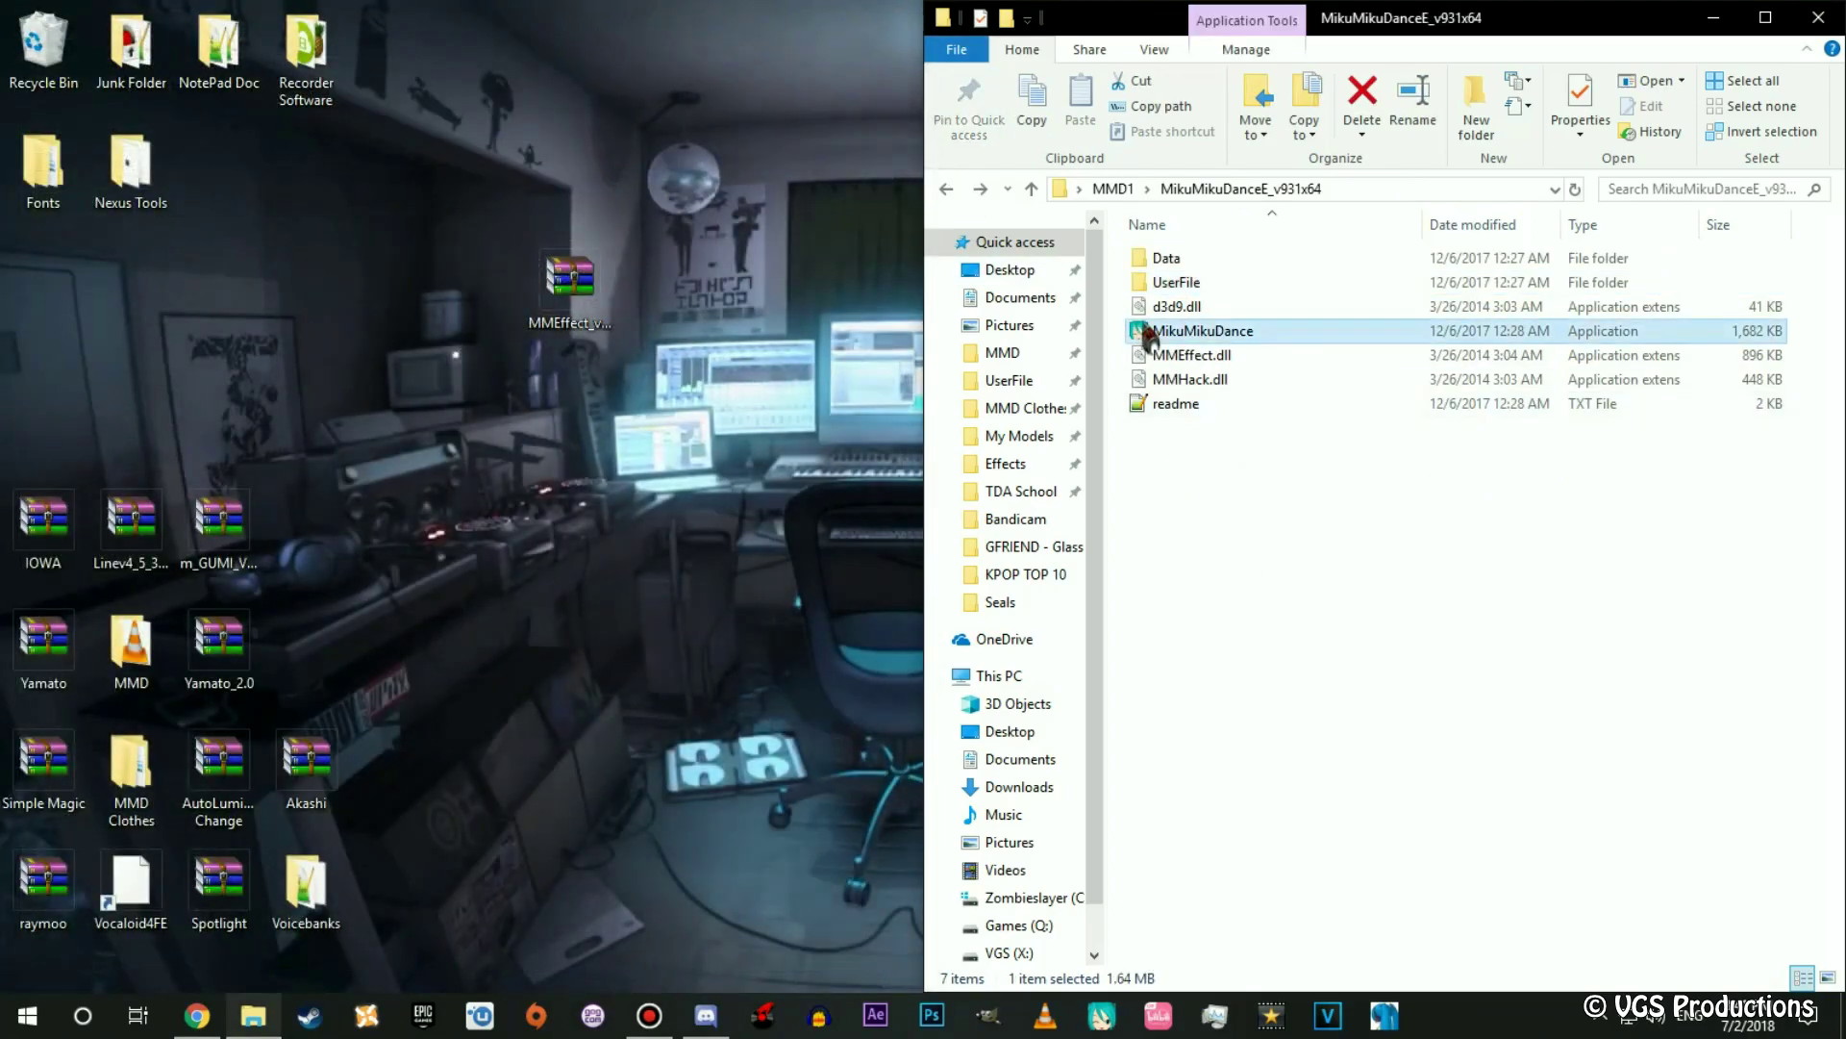
Launch MikuMikuDance, widen the timeline panel, and maximize the window.
double_click(1149, 333)
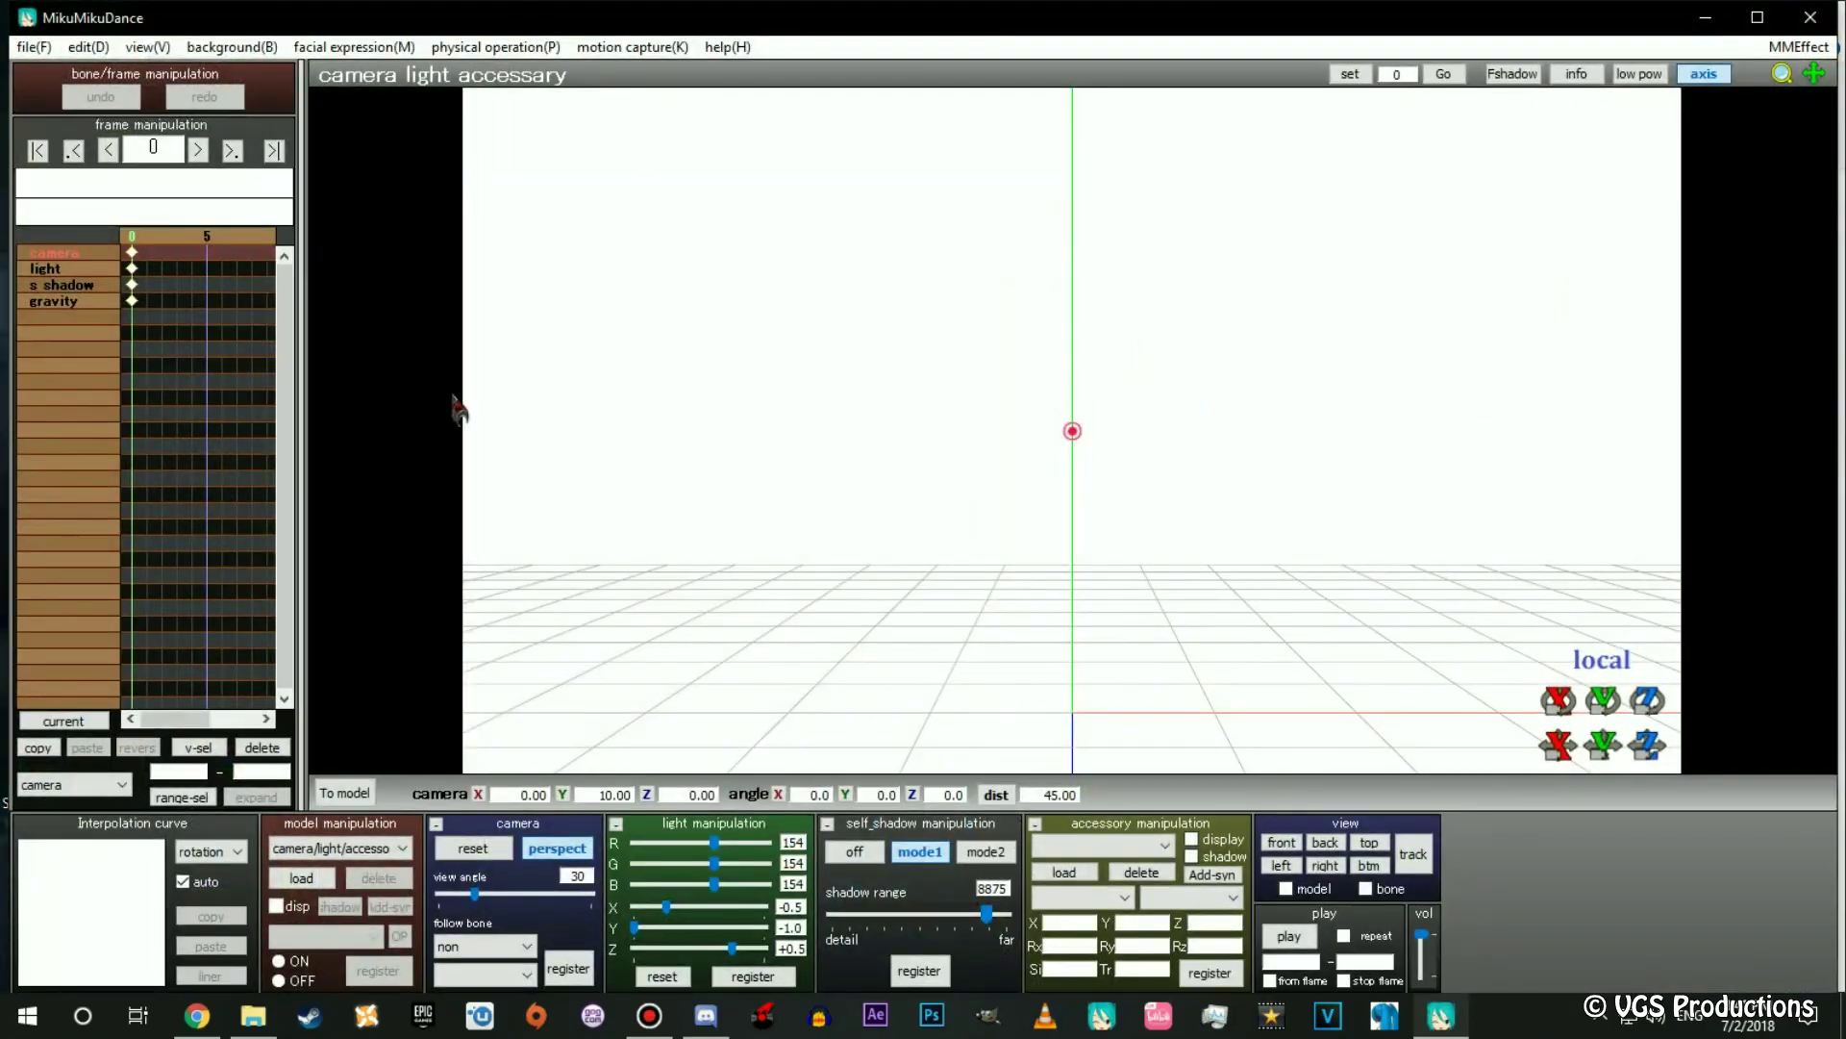
drag(299, 383, 512, 388)
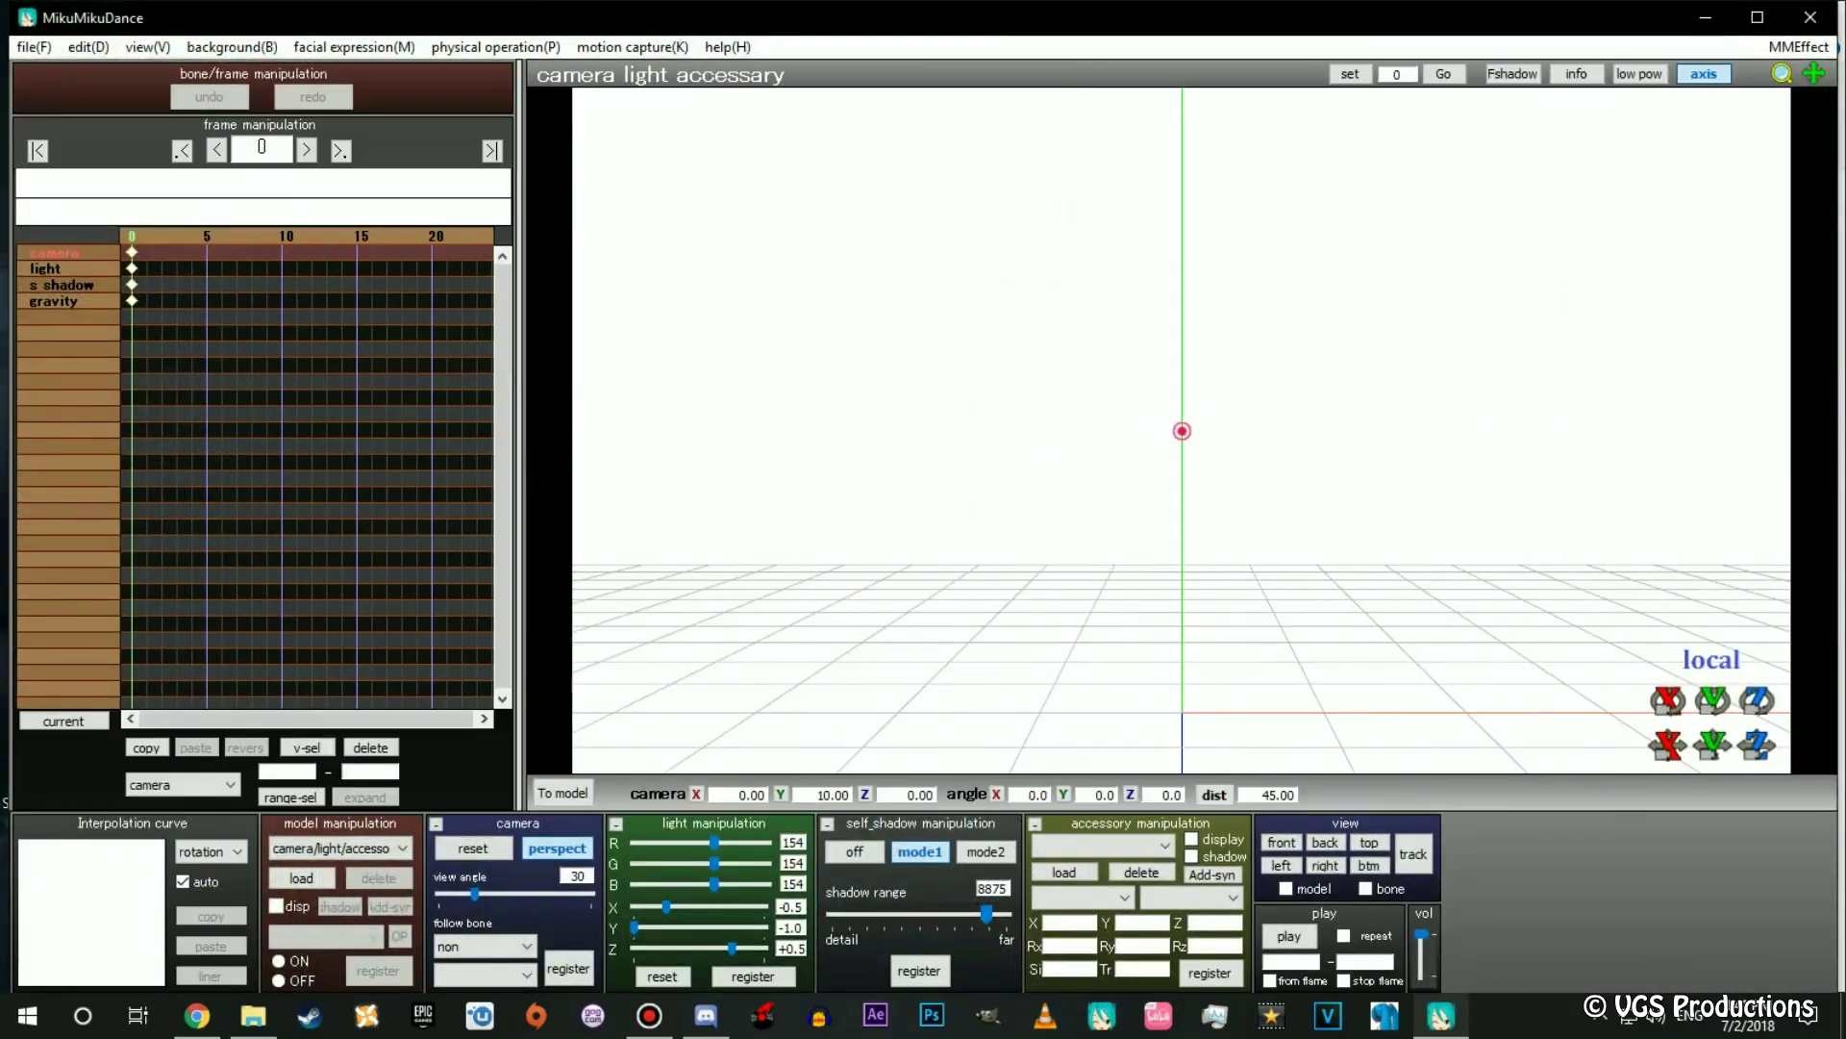
click(1757, 17)
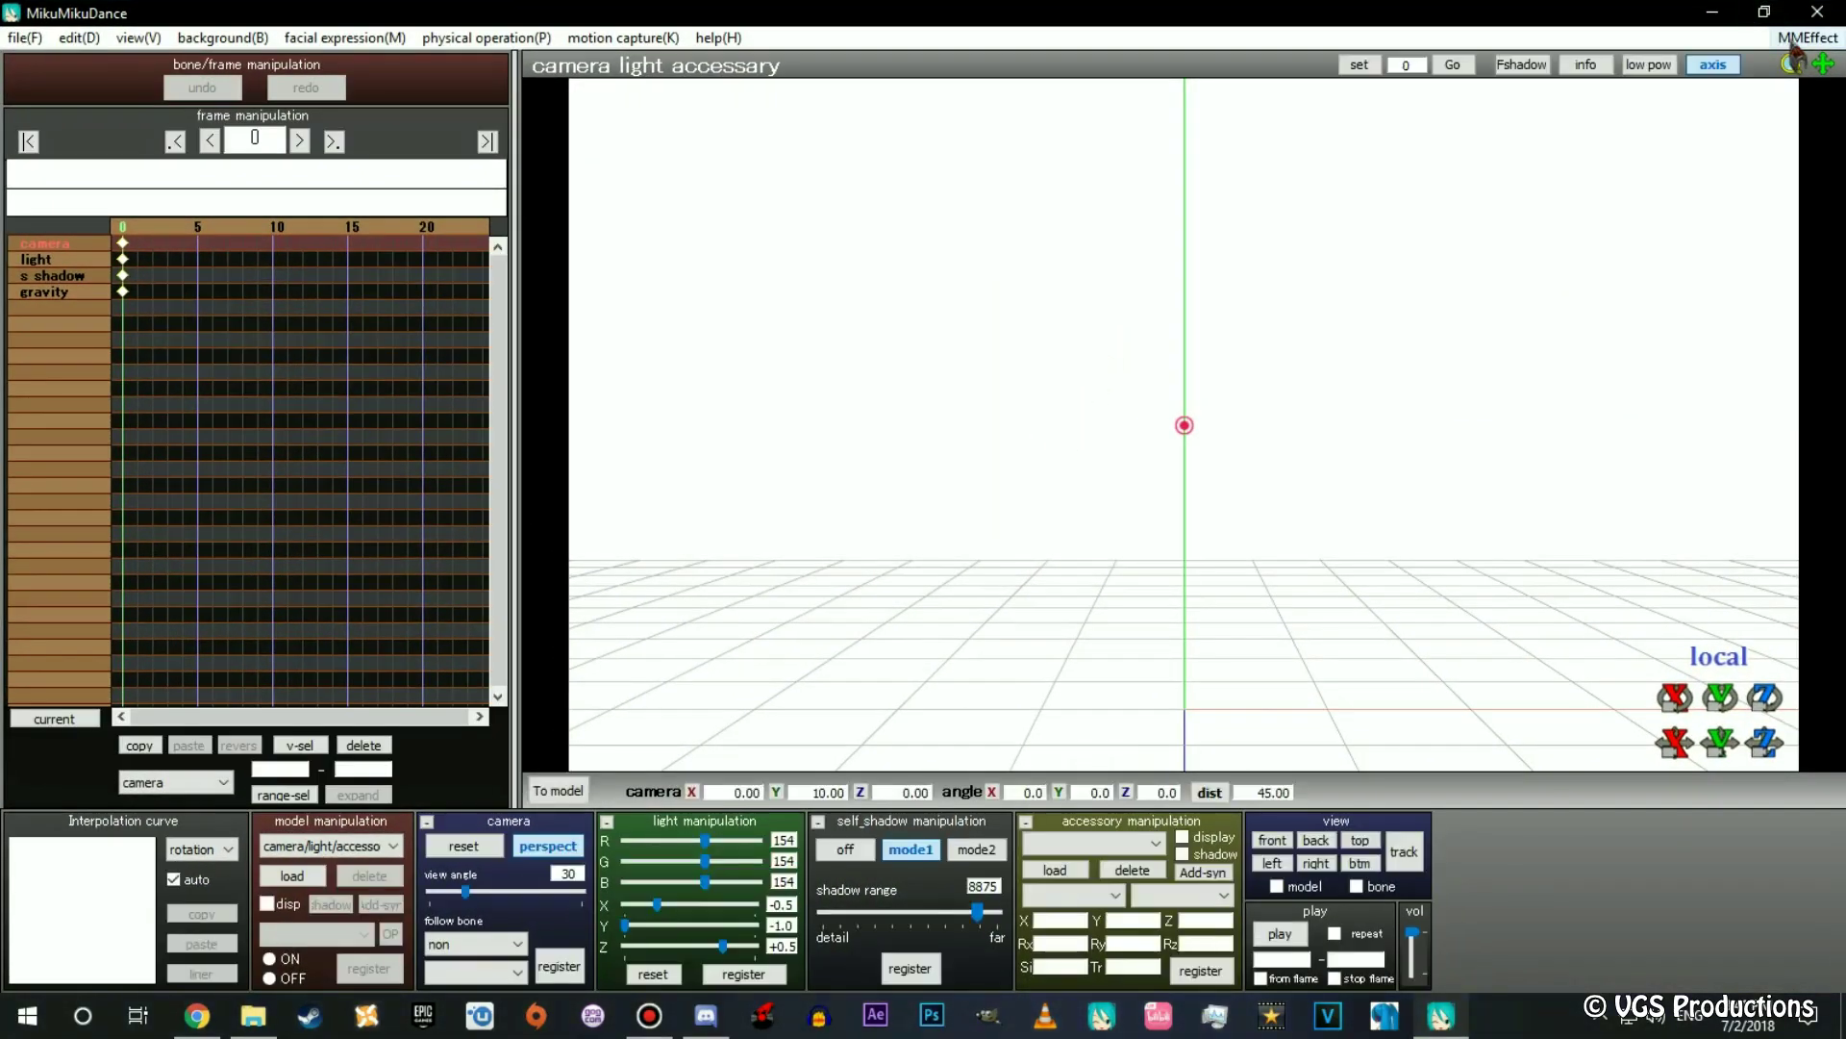
Open MMEffect > Effect Mapping to confirm it works, then close it.
click(1806, 39)
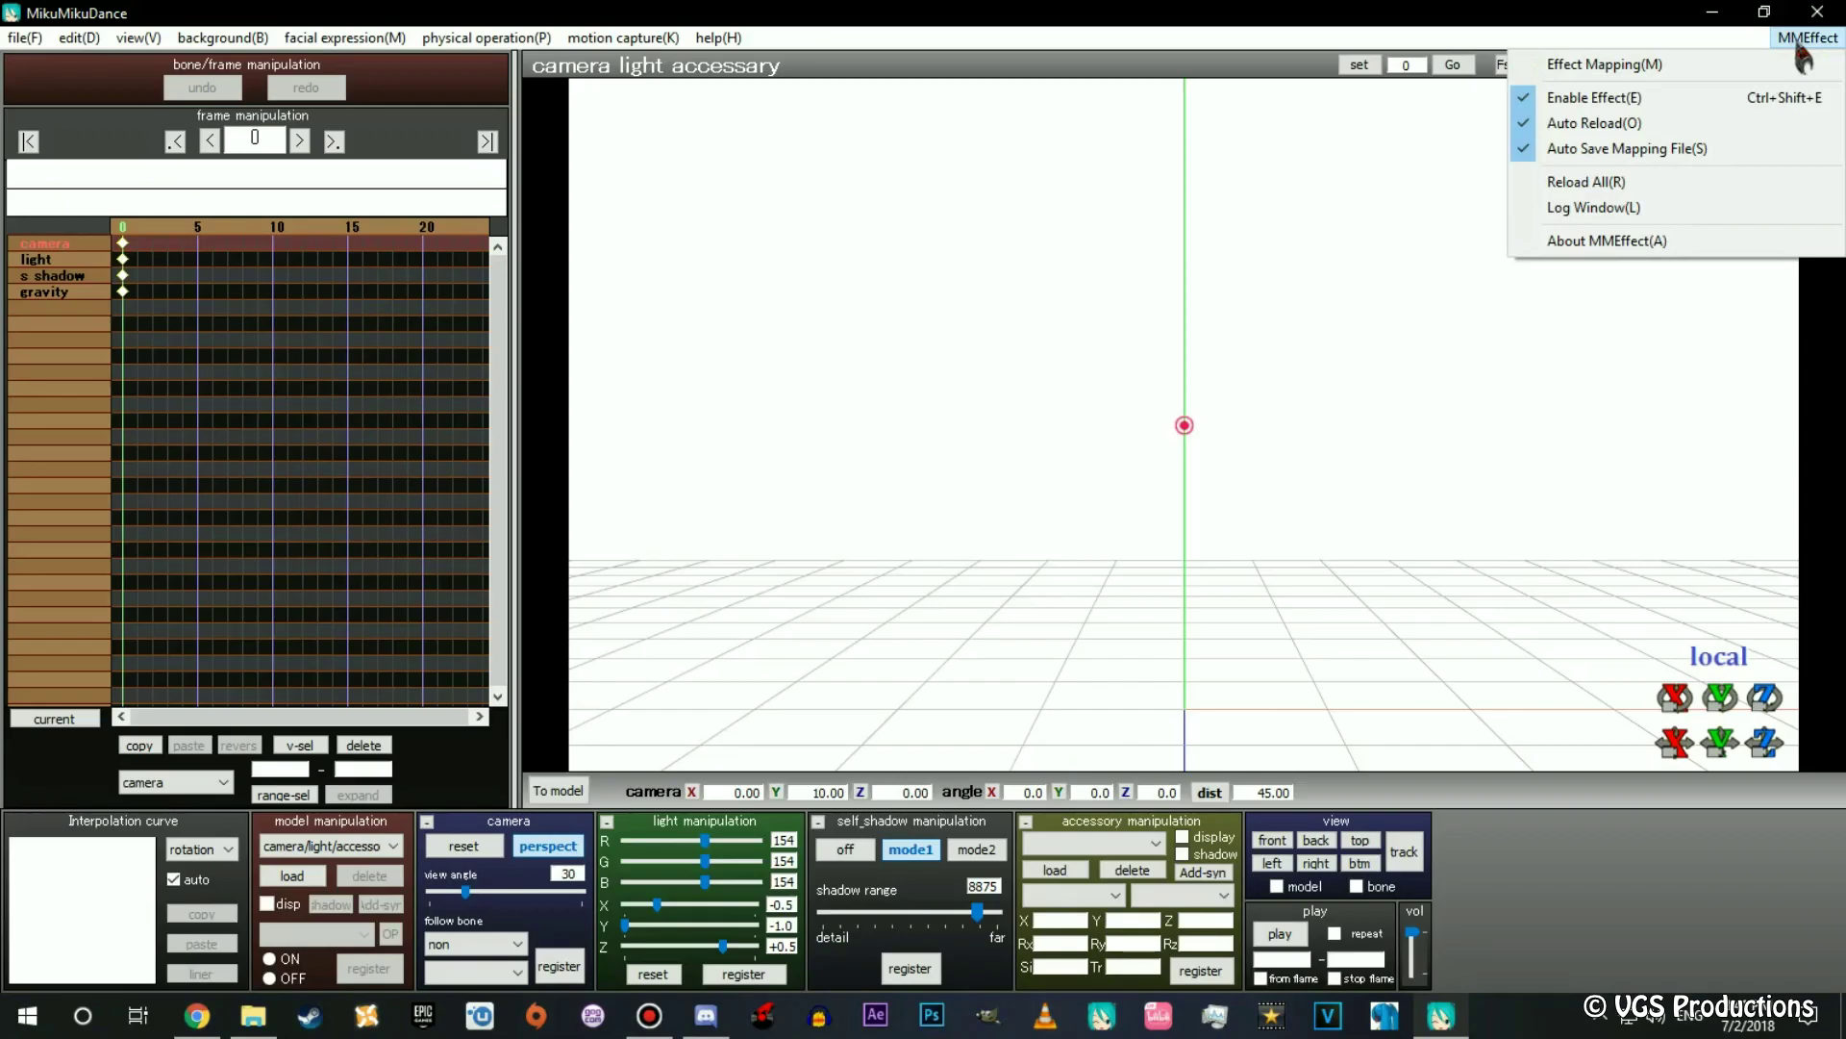
click(1635, 64)
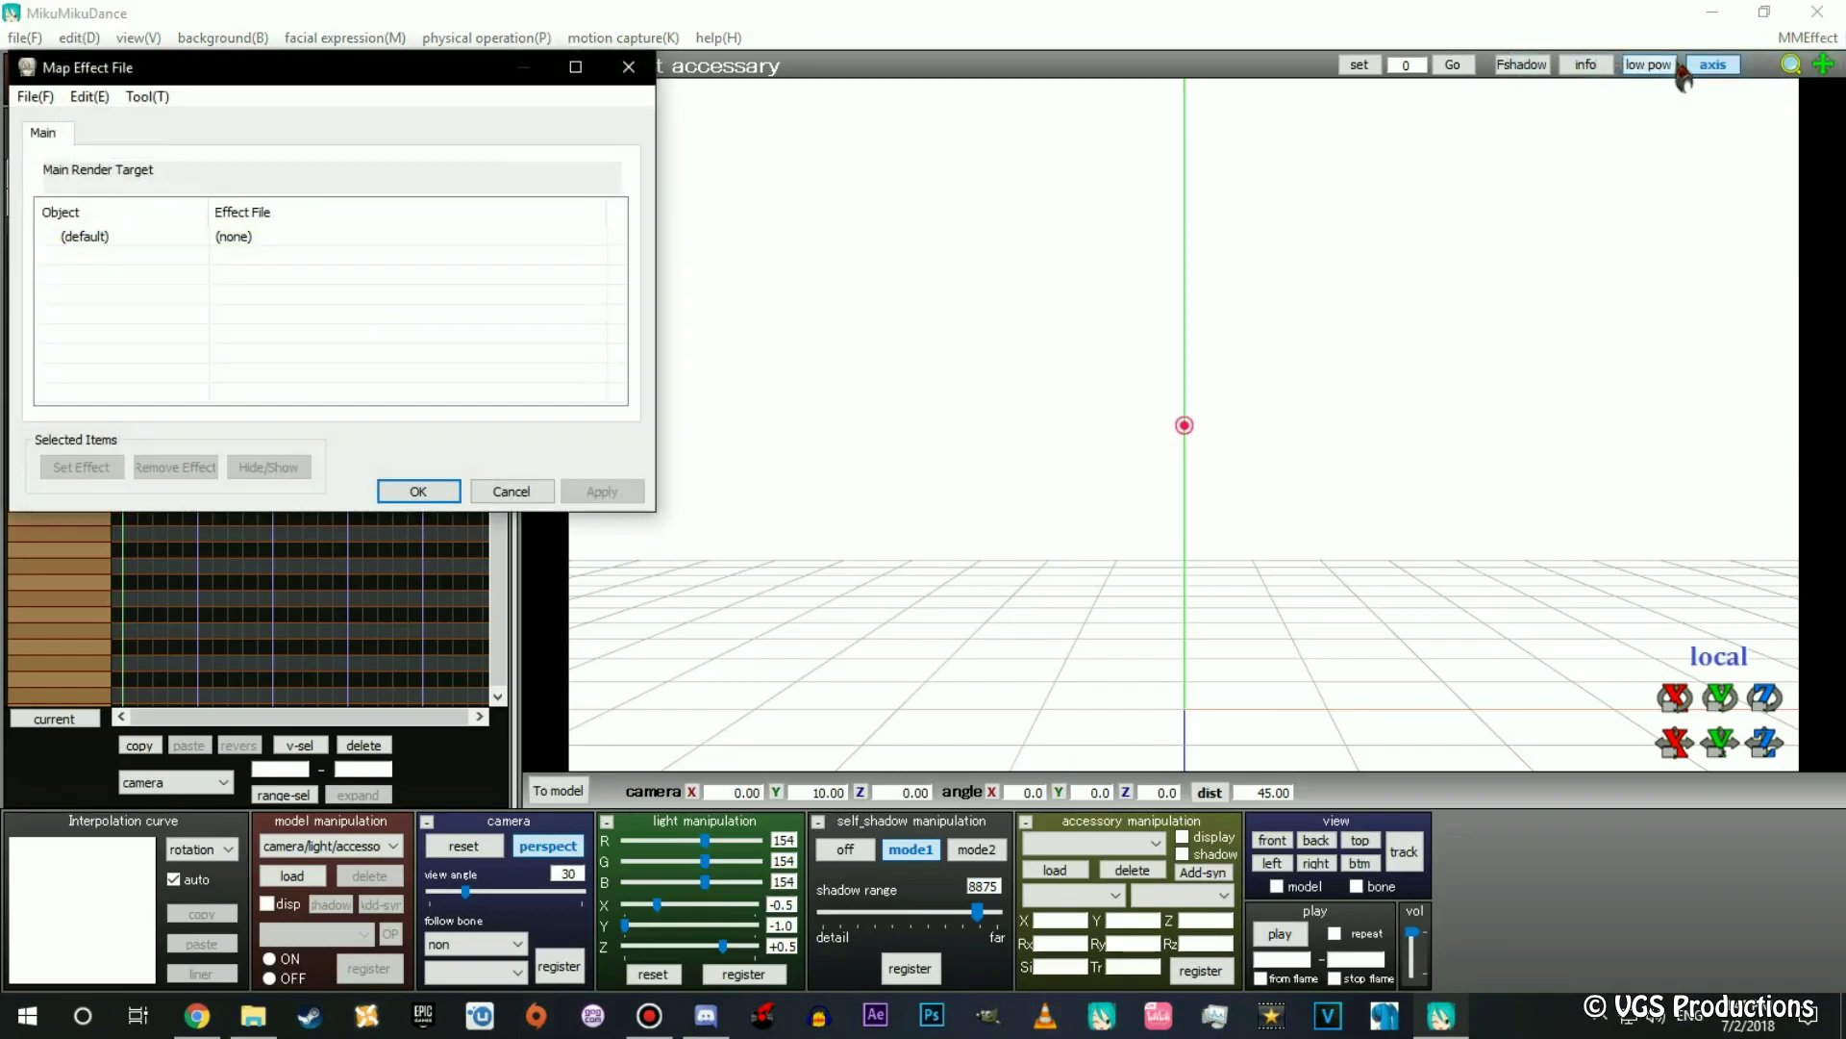
click(623, 67)
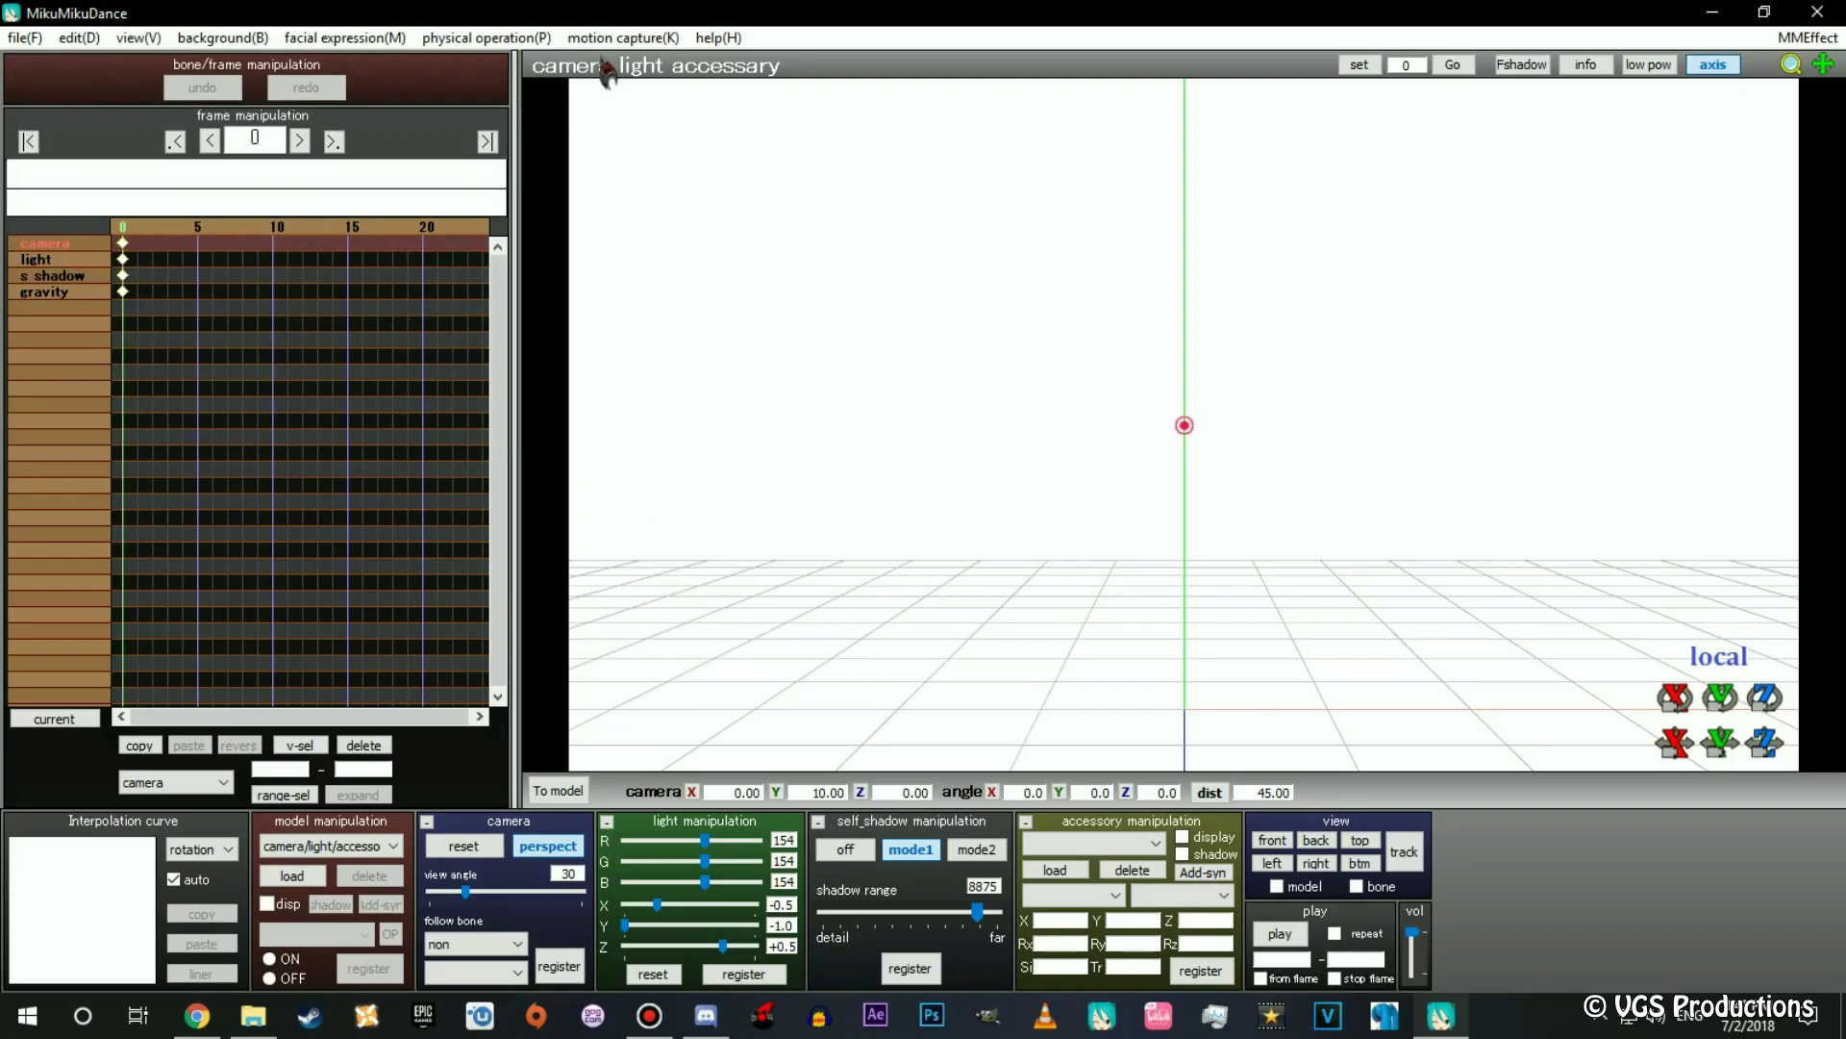